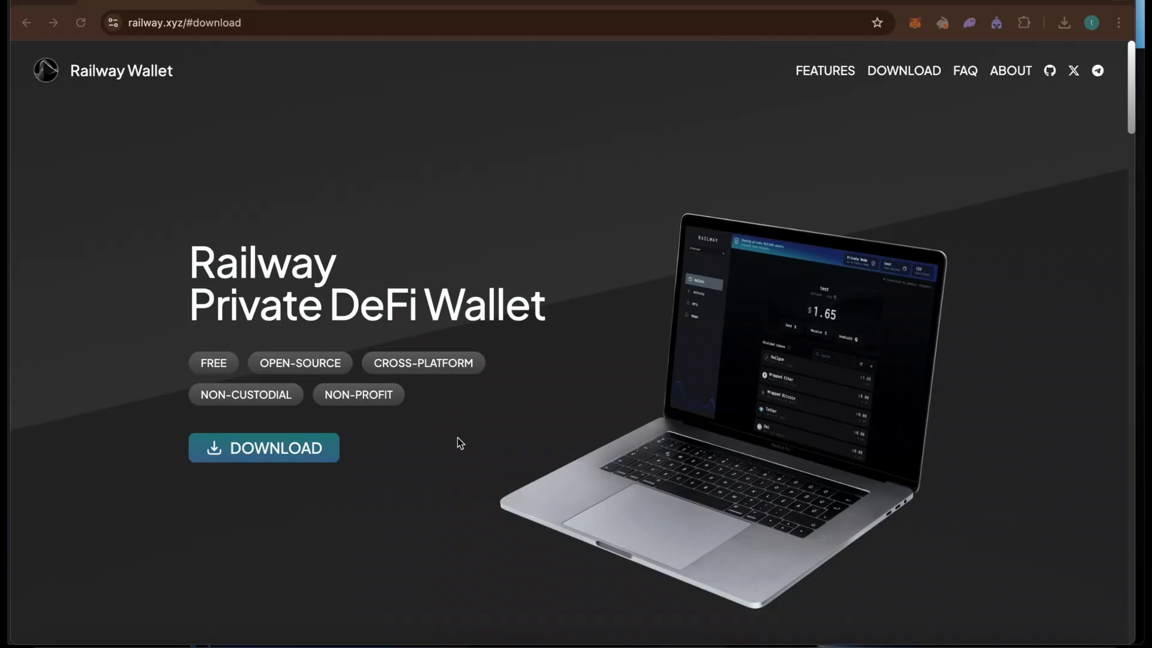
# - Download the Mac (Intel) build of Railway Wallet from railway.xyz's download section
pyautogui.click(279, 449)
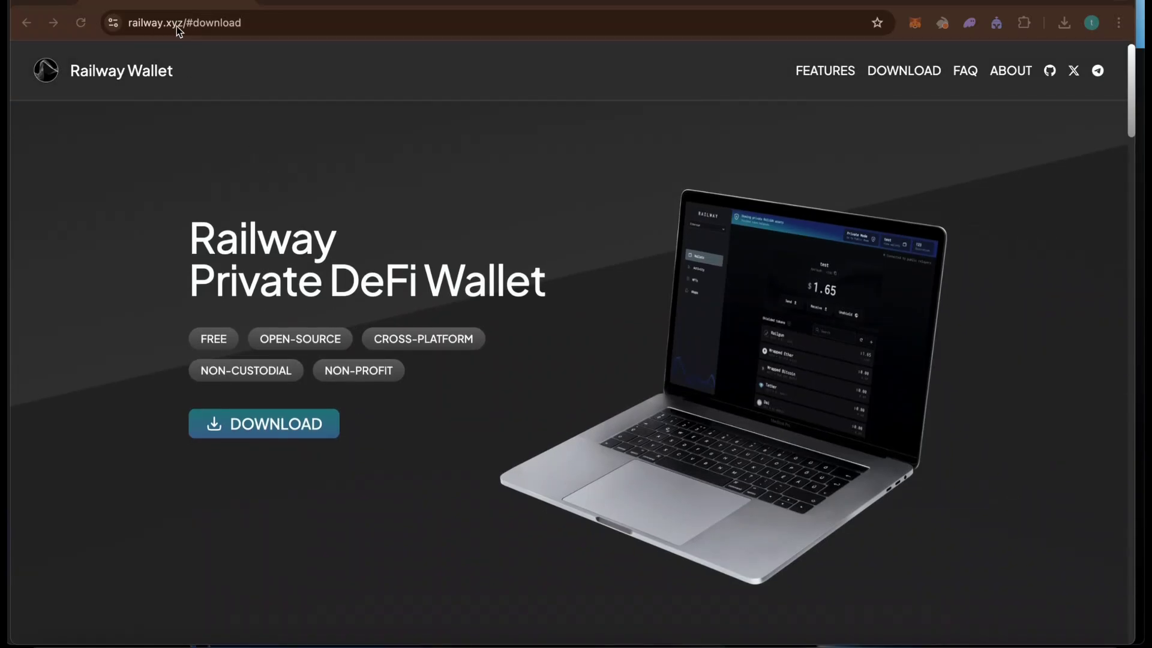
pyautogui.click(253, 429)
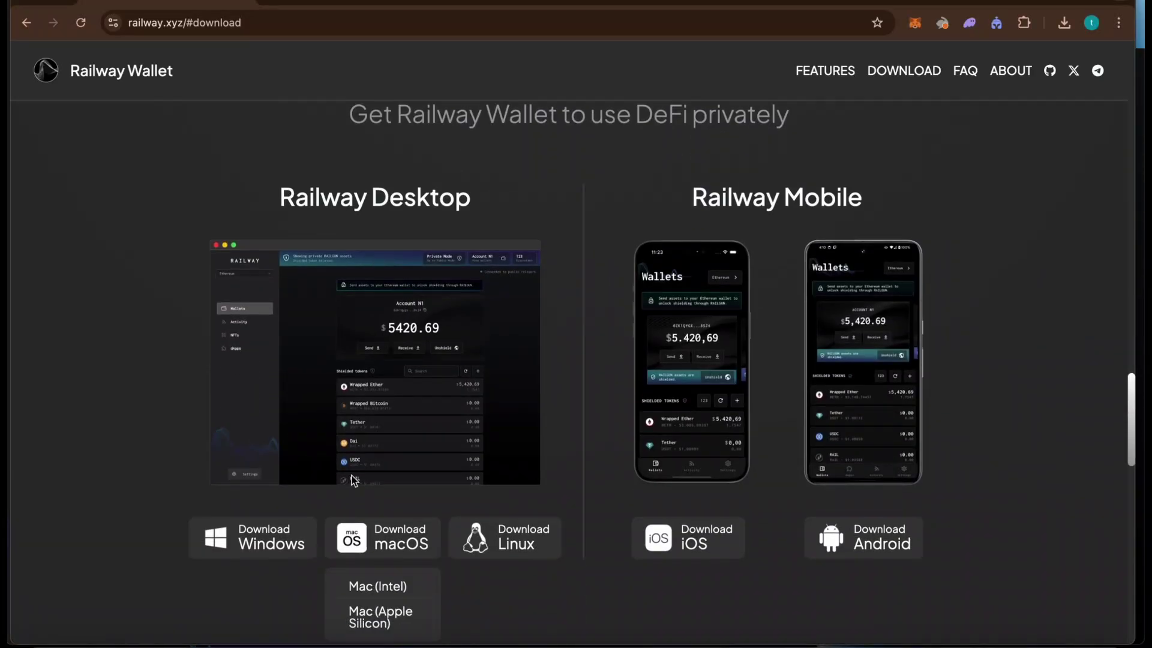
pyautogui.scroll(-1, 359, 549)
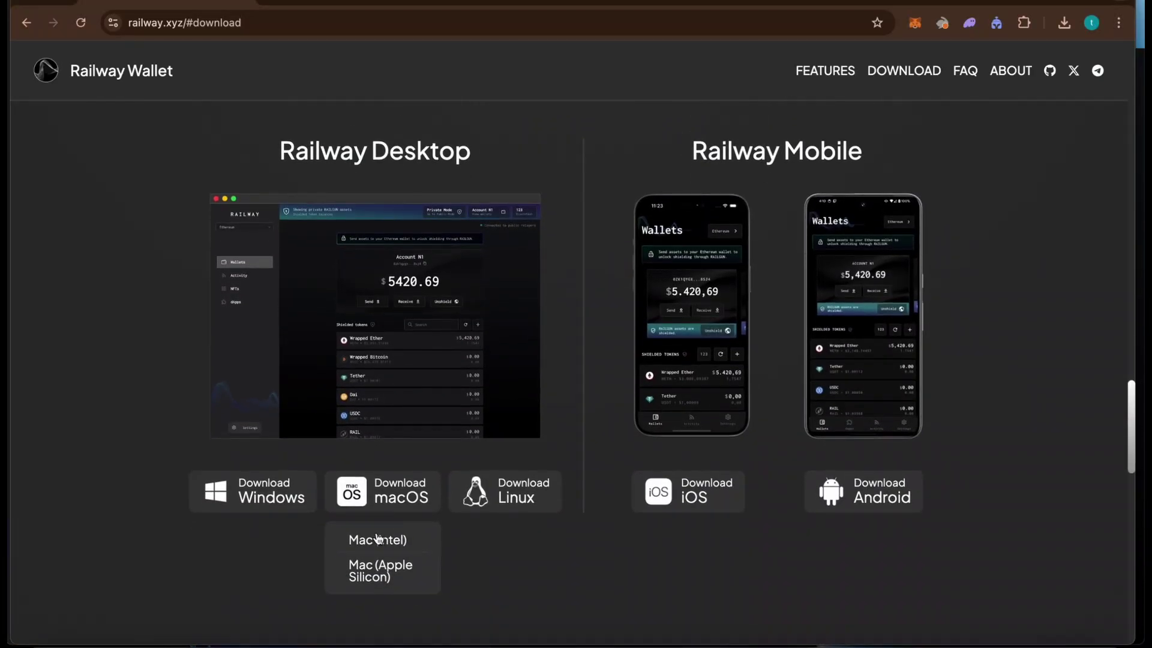
pyautogui.click(386, 538)
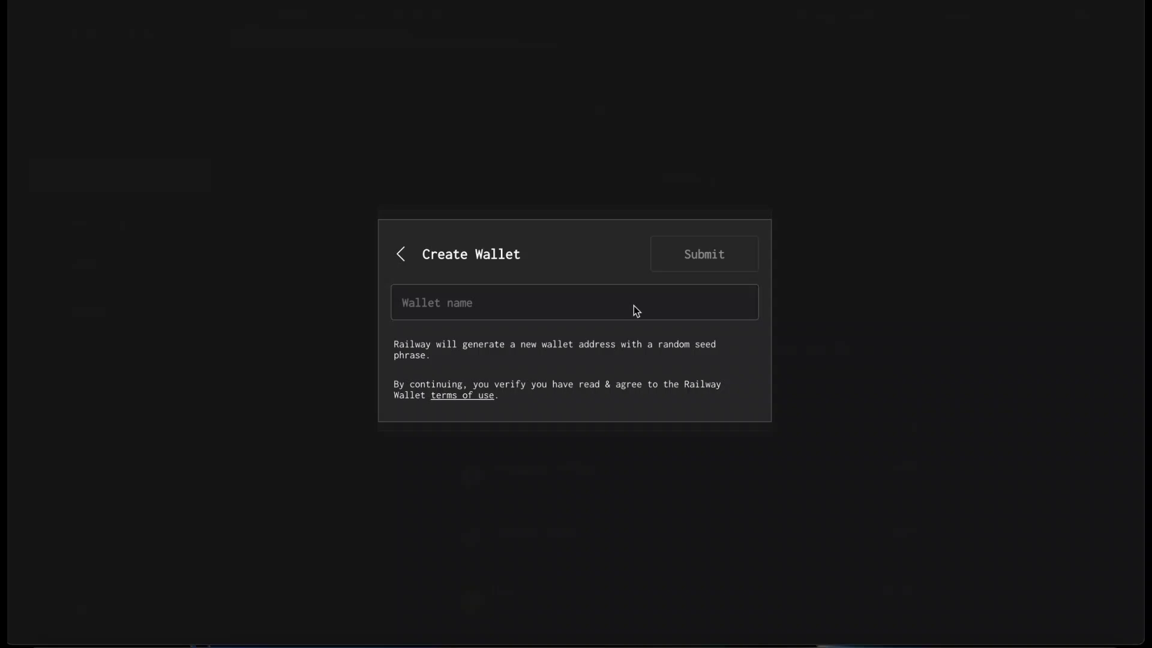
# - Name the new wallet 'test-railgun' and submit it to create the wallet
pyautogui.click(607, 305)
pyautogui.click(607, 306)
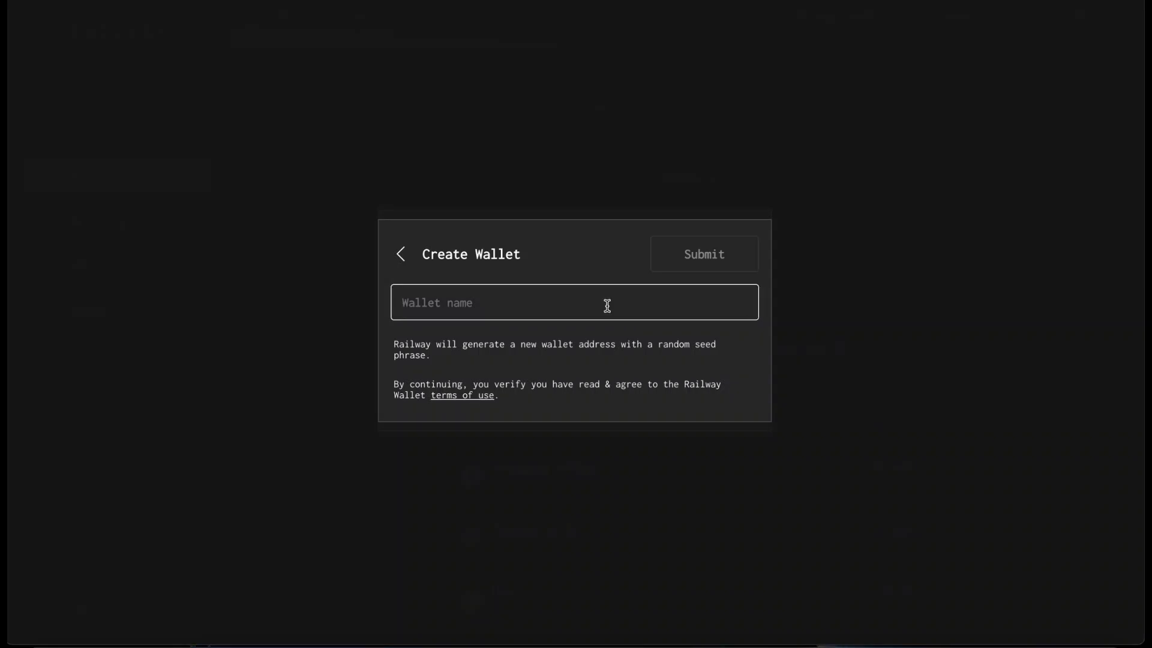
pyautogui.write('test-railgun')
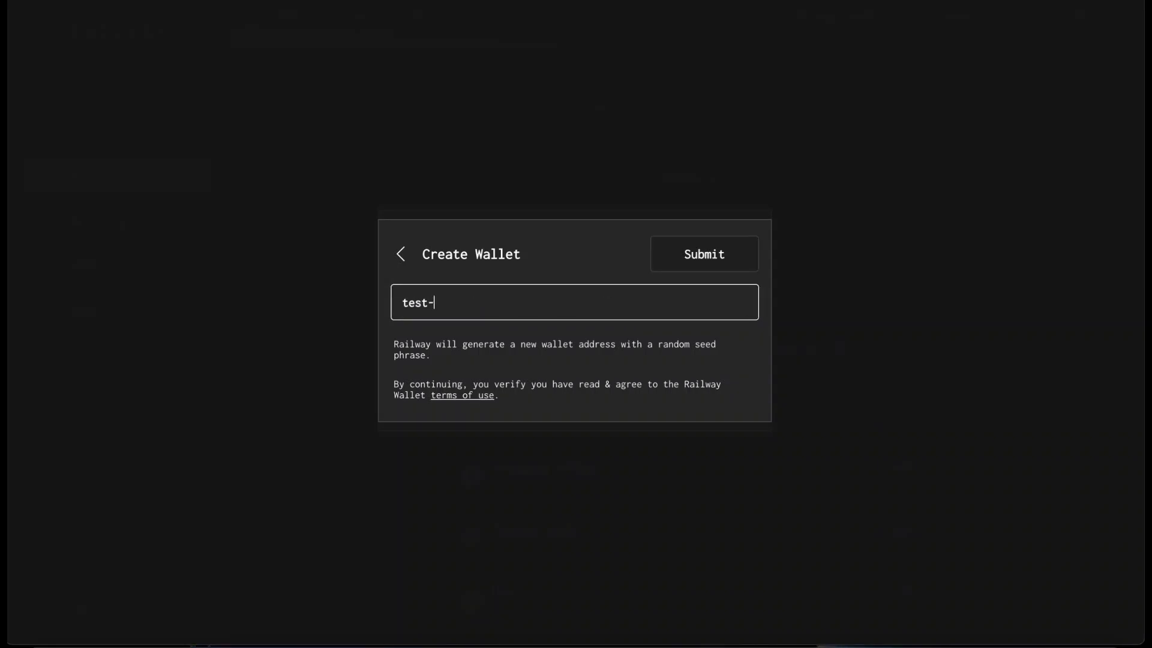
pyautogui.click(703, 252)
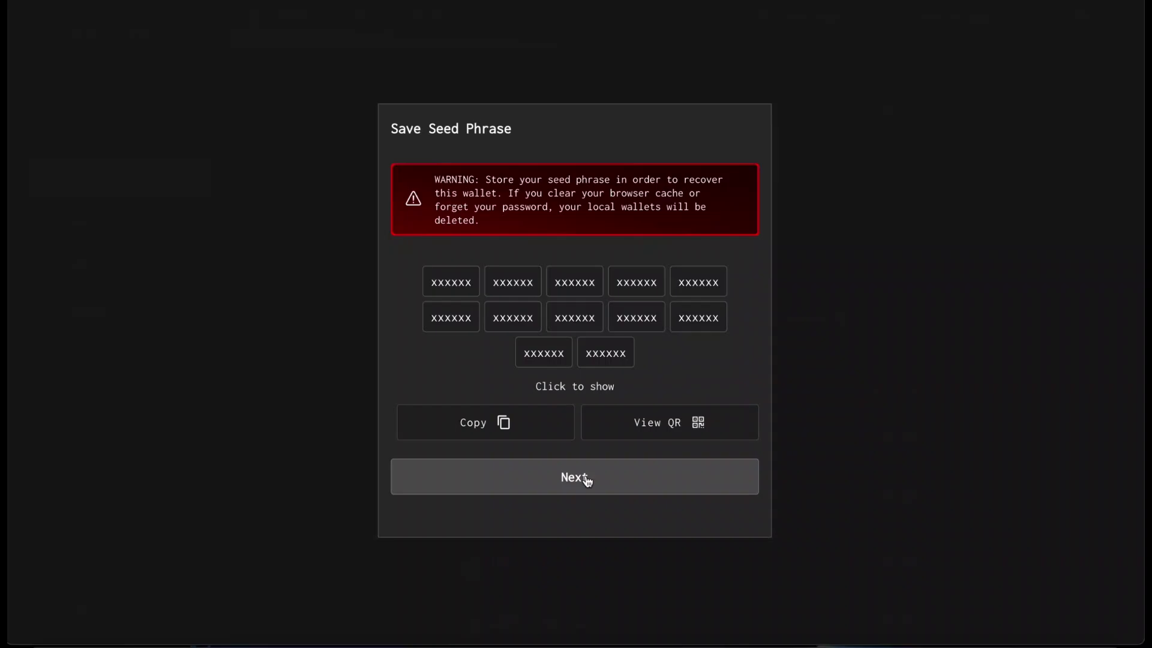
# - Step past the seed phrase and view-only key screens, finish setup, and close the wallet list
pyautogui.click(586, 478)
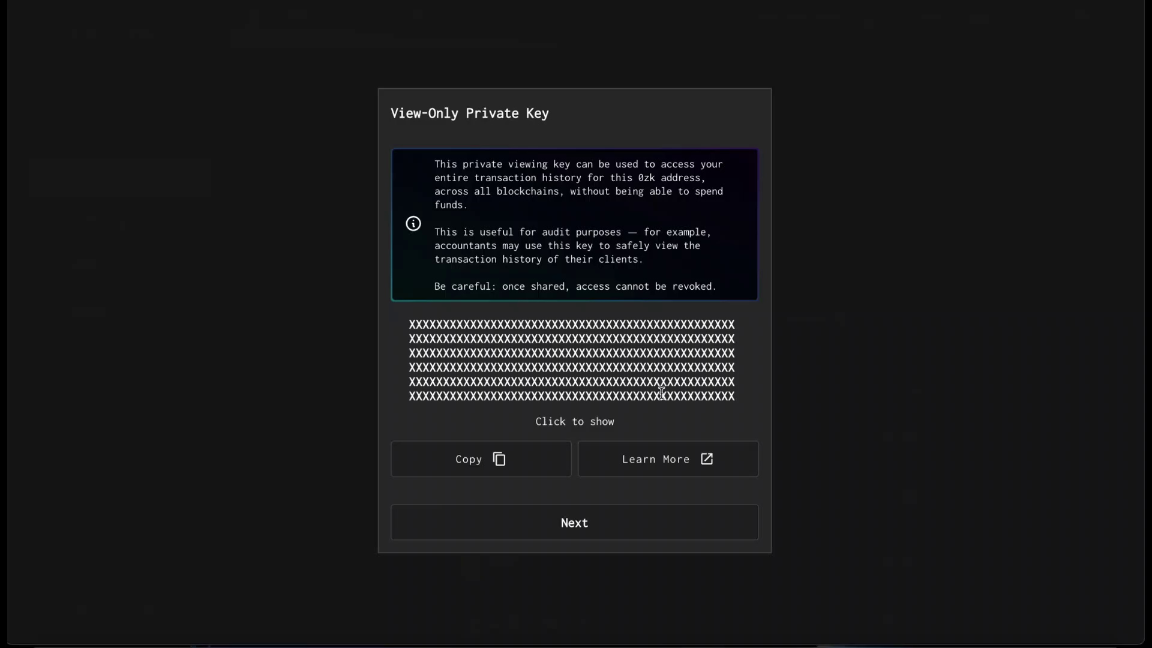
pyautogui.click(566, 533)
pyautogui.scroll(-3, 497, 273)
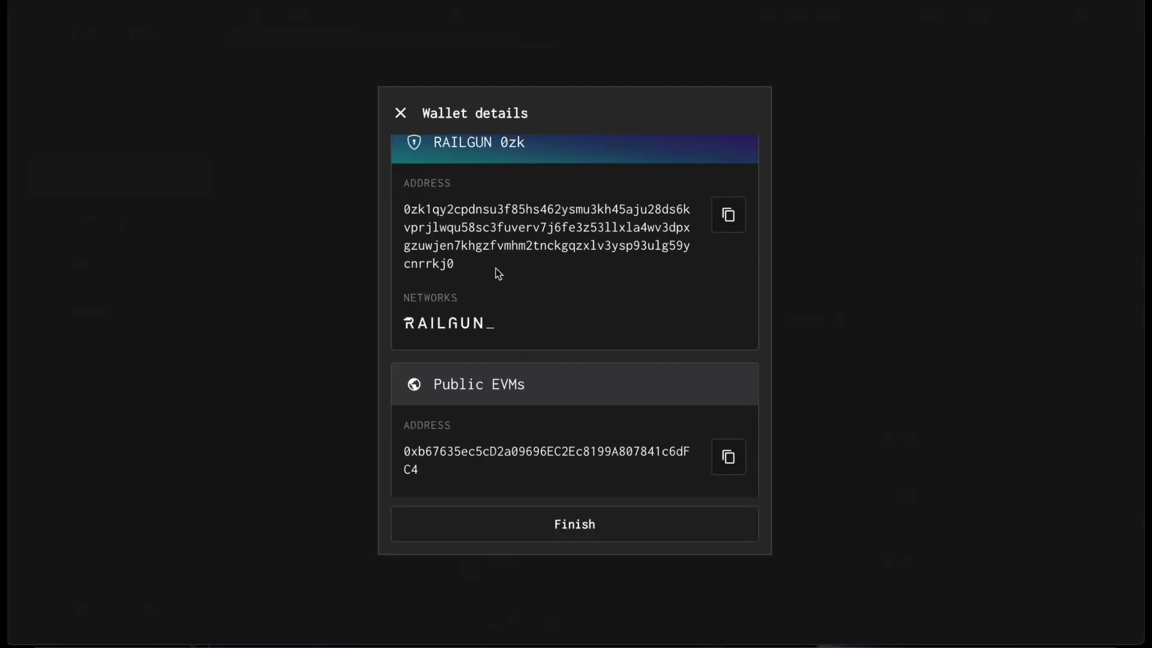
pyautogui.scroll(3, 510, 288)
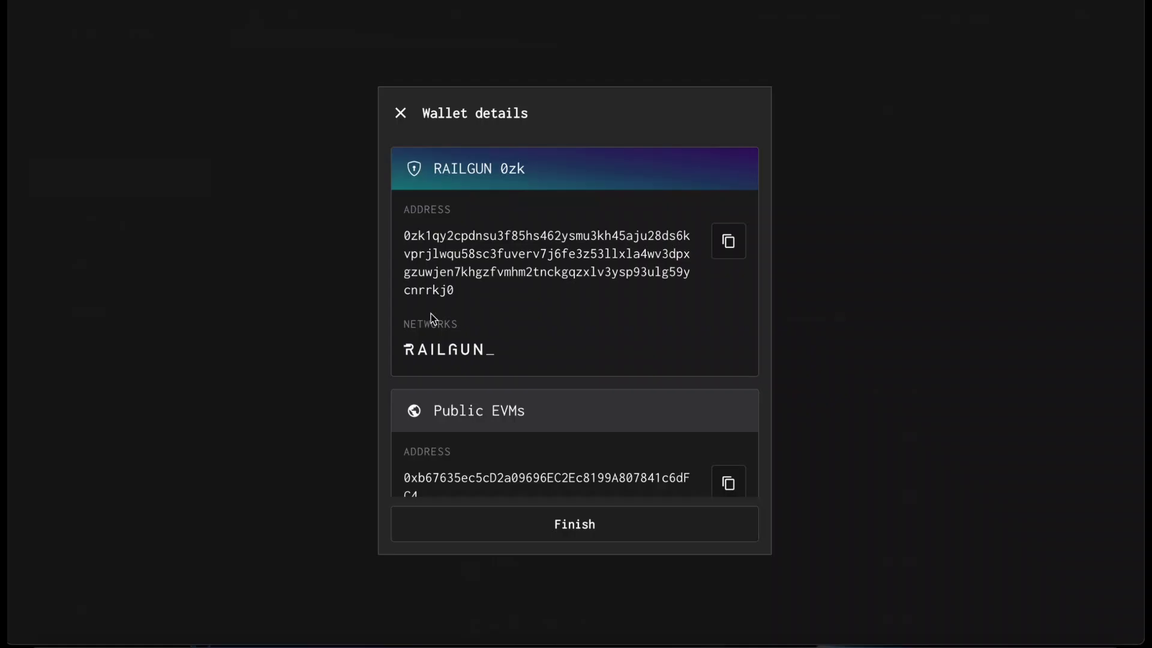
pyautogui.scroll(-1, 502, 334)
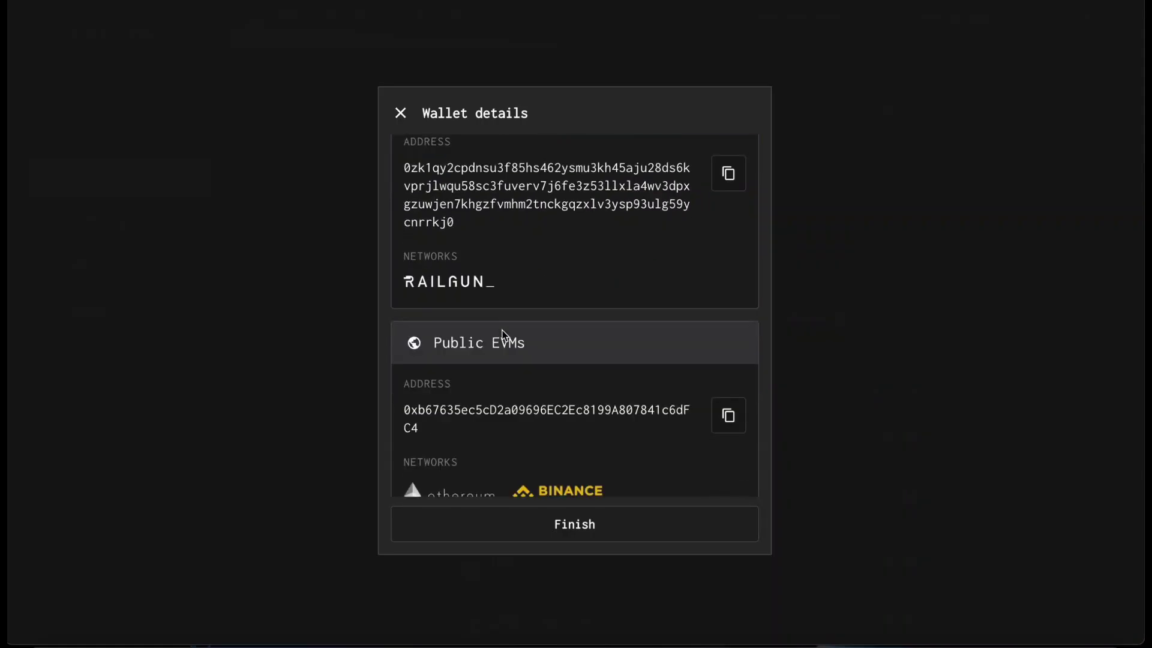
pyautogui.click(505, 531)
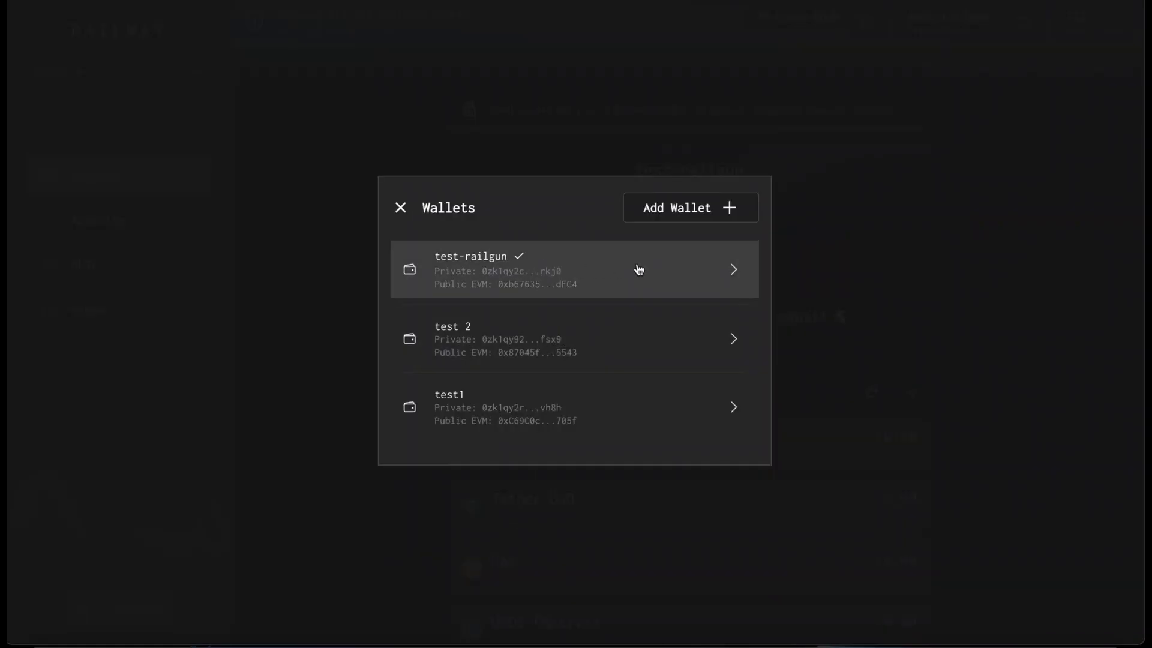
pyautogui.click(789, 267)
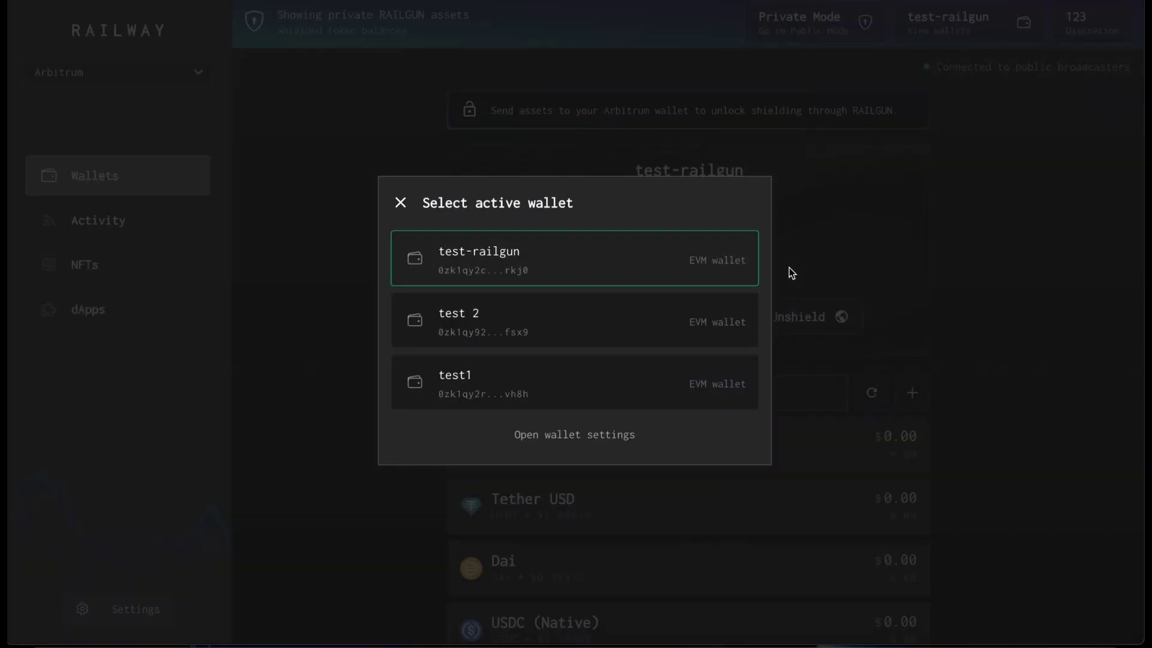
# - Dismiss the active wallet chooser to return to test-railgun's dashboard
pyautogui.click(812, 248)
pyautogui.scroll(-2, 569, 411)
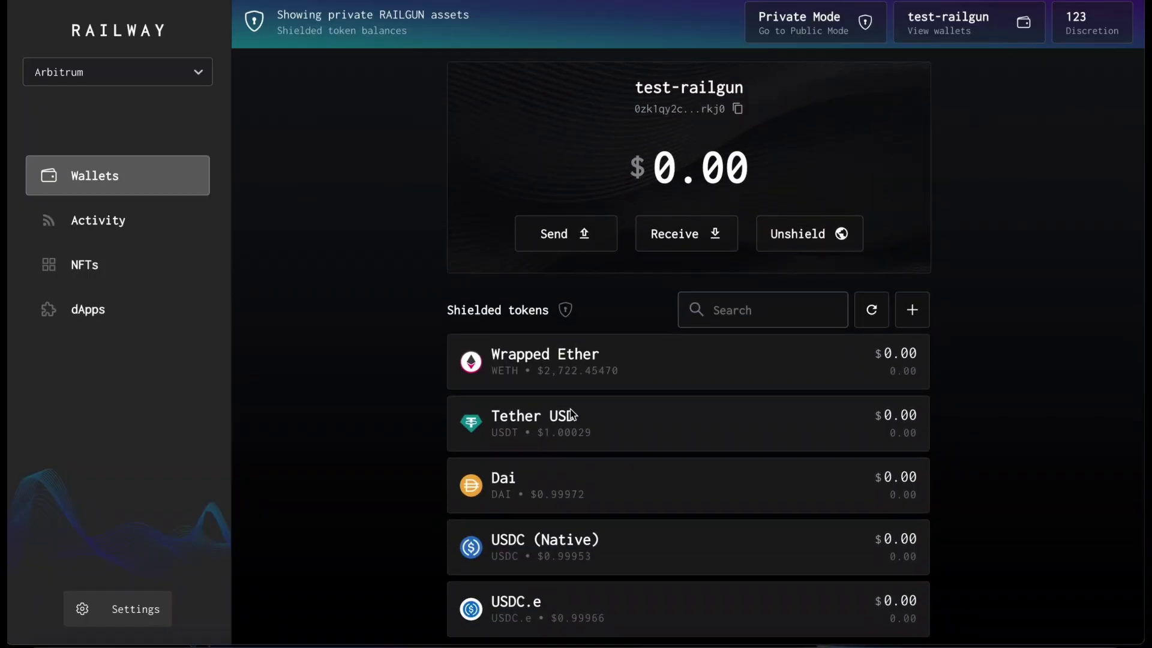
pyautogui.scroll(2, 655, 299)
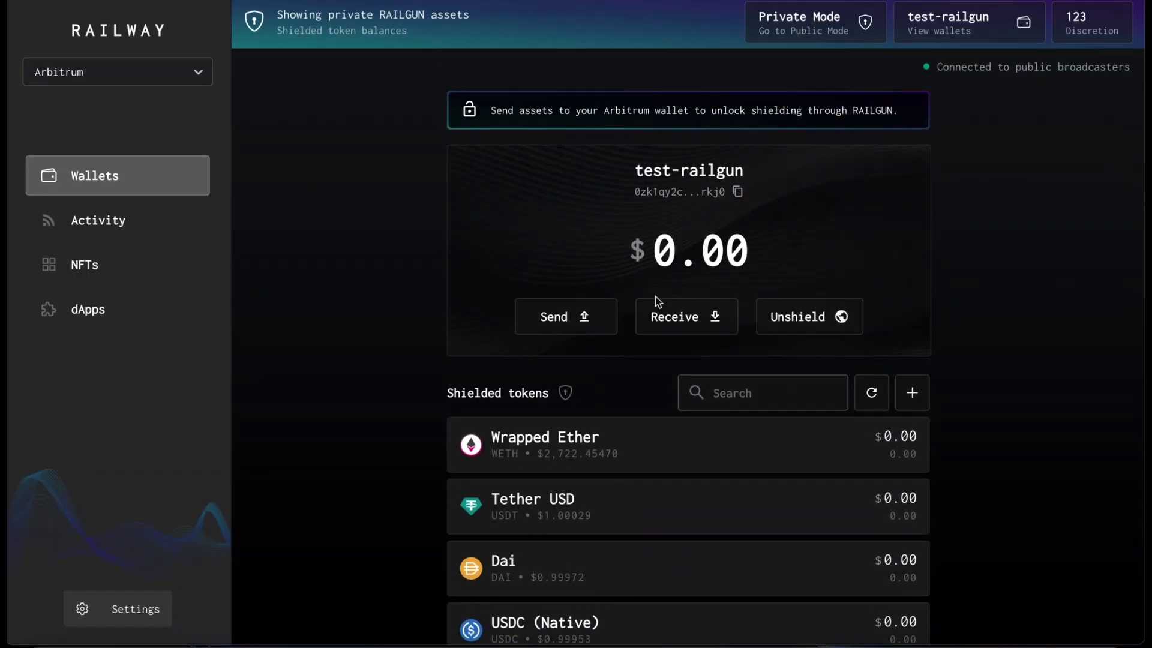
pyautogui.scroll(-1, 655, 297)
pyautogui.scroll(1, 655, 300)
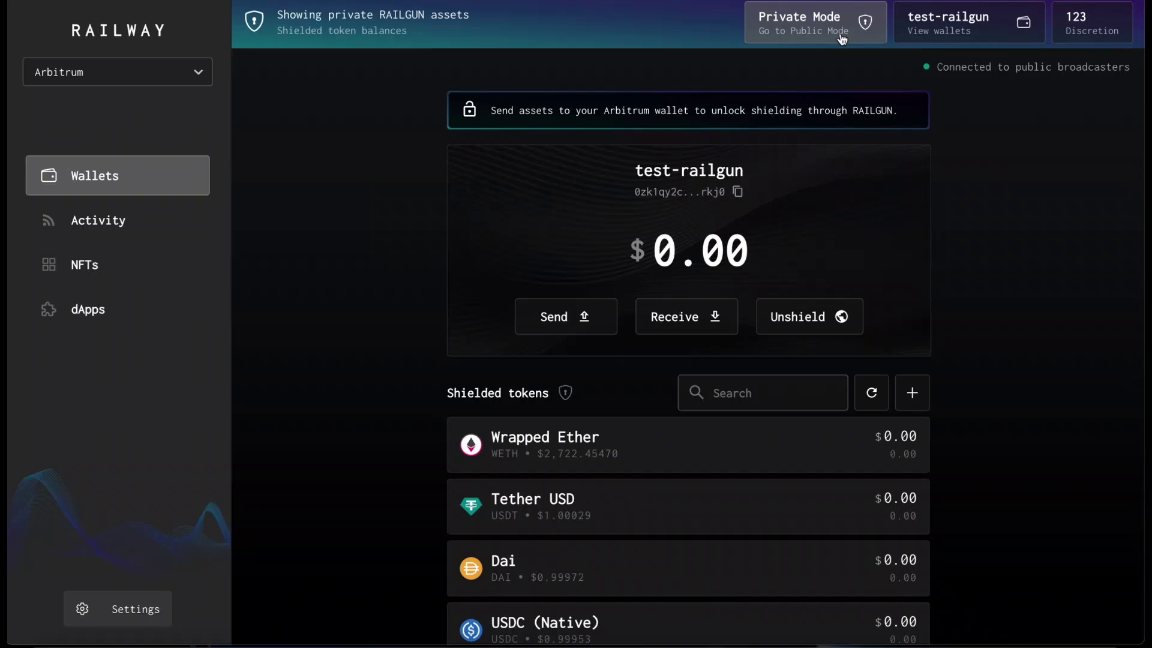
# - Toggle to Public Mode and back, reviewing the zero WETH, USDT, Dai and USDC balances
pyautogui.click(842, 38)
pyautogui.click(842, 38)
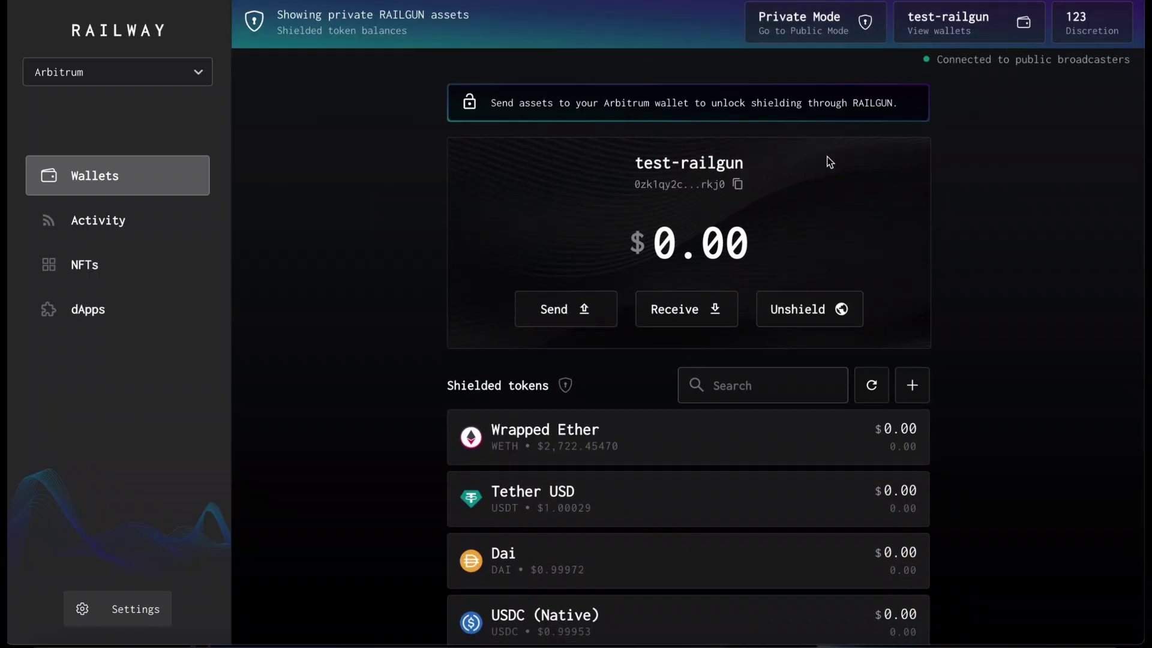
pyautogui.scroll(-1, 826, 159)
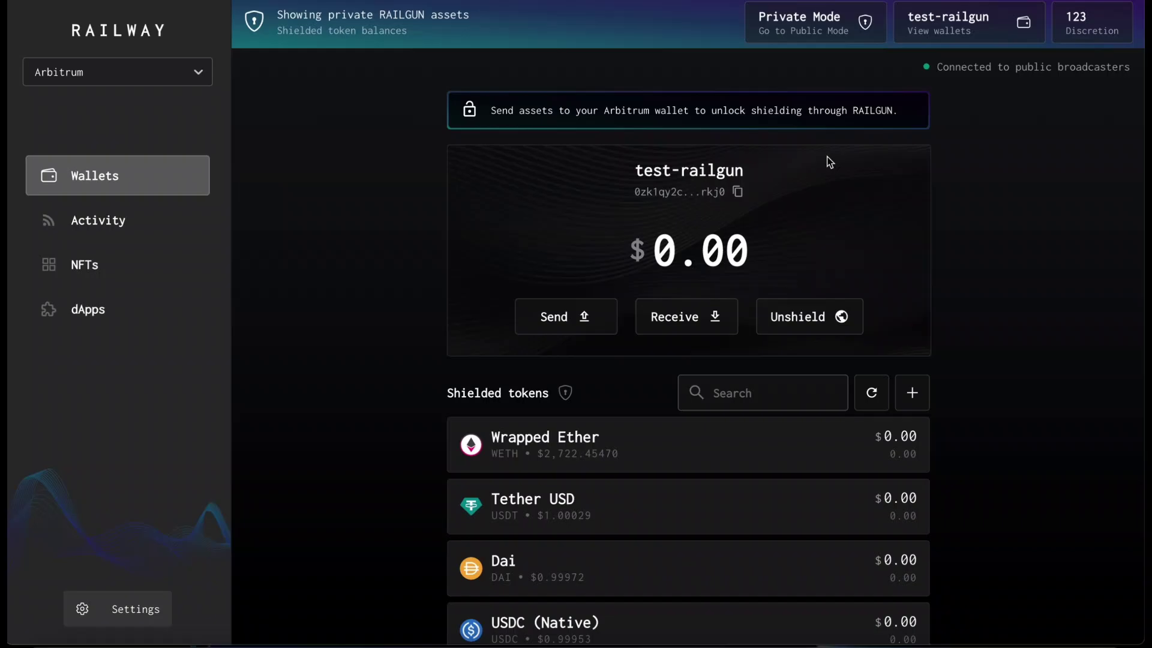
pyautogui.scroll(-1, 827, 157)
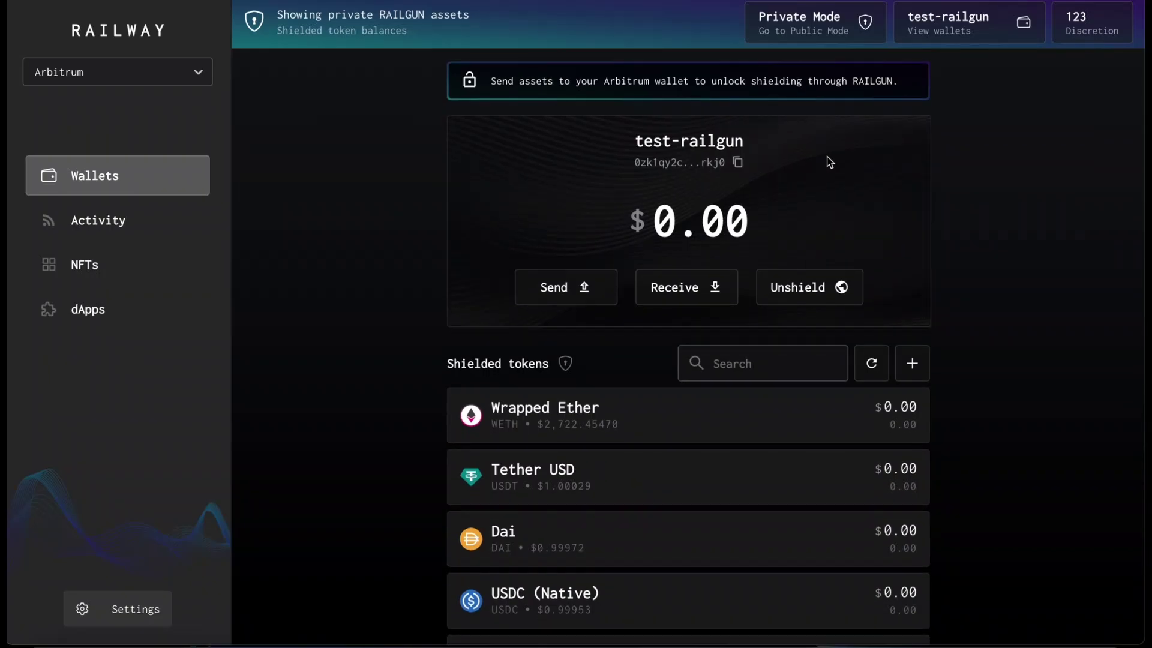
pyautogui.scroll(1, 827, 161)
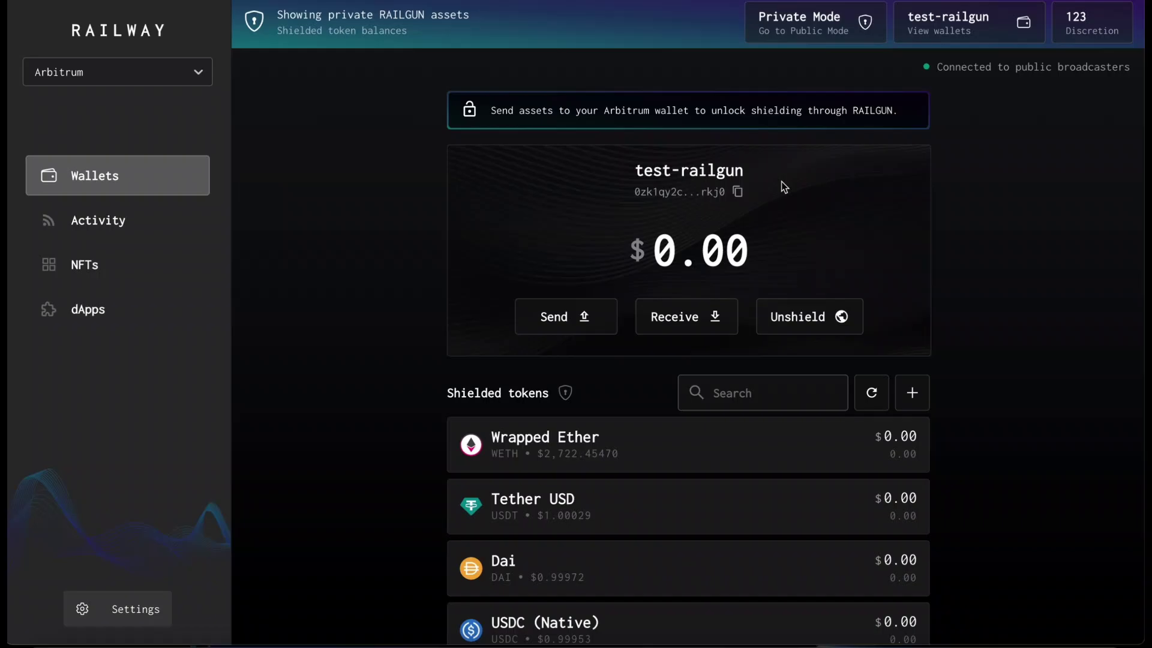
pyautogui.scroll(-1, 785, 186)
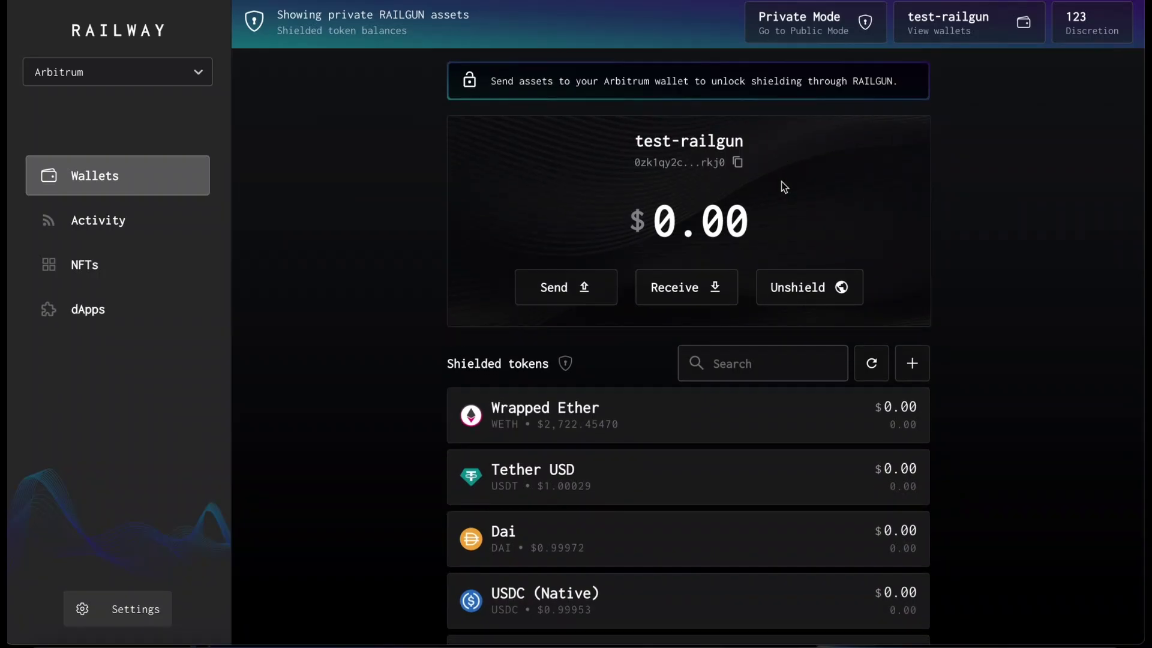
pyautogui.scroll(1, 781, 181)
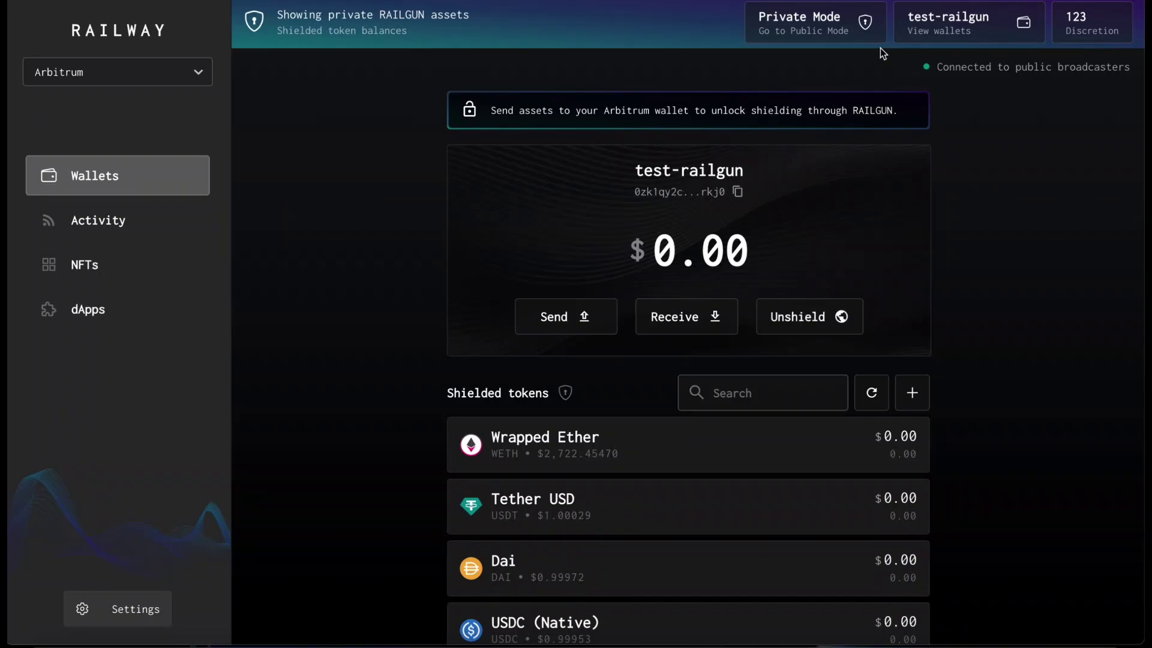
# - Switch to Public Mode and copy test-railgun's Arbitrum receiving address, keeping Arbitrum selected
pyautogui.click(842, 34)
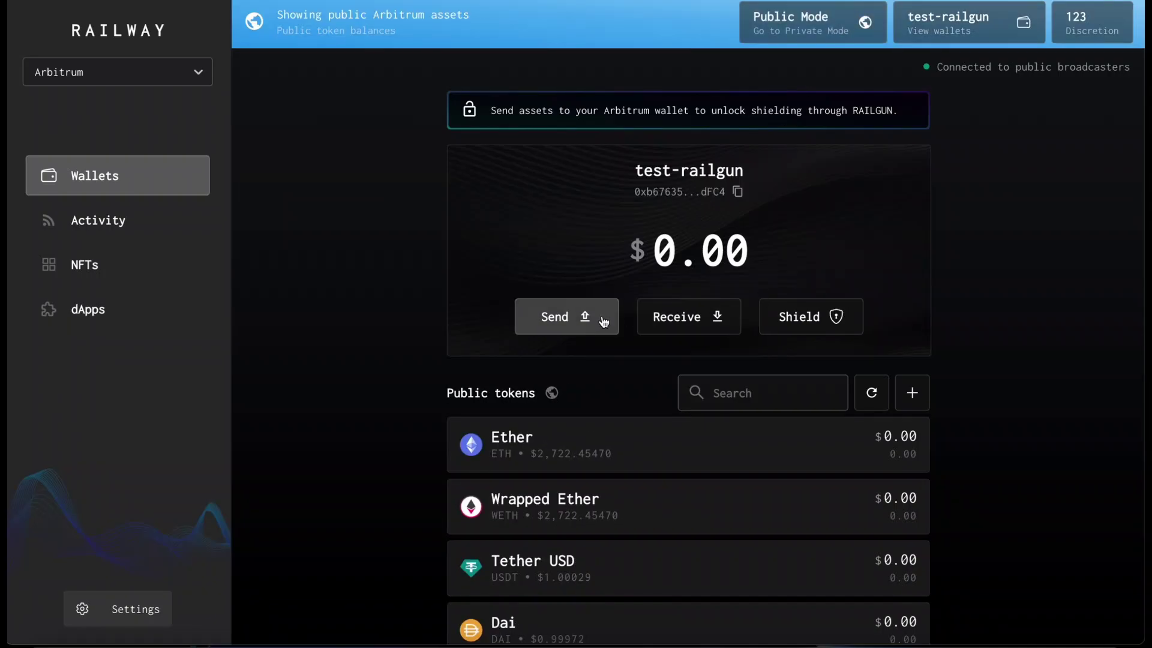
pyautogui.click(673, 324)
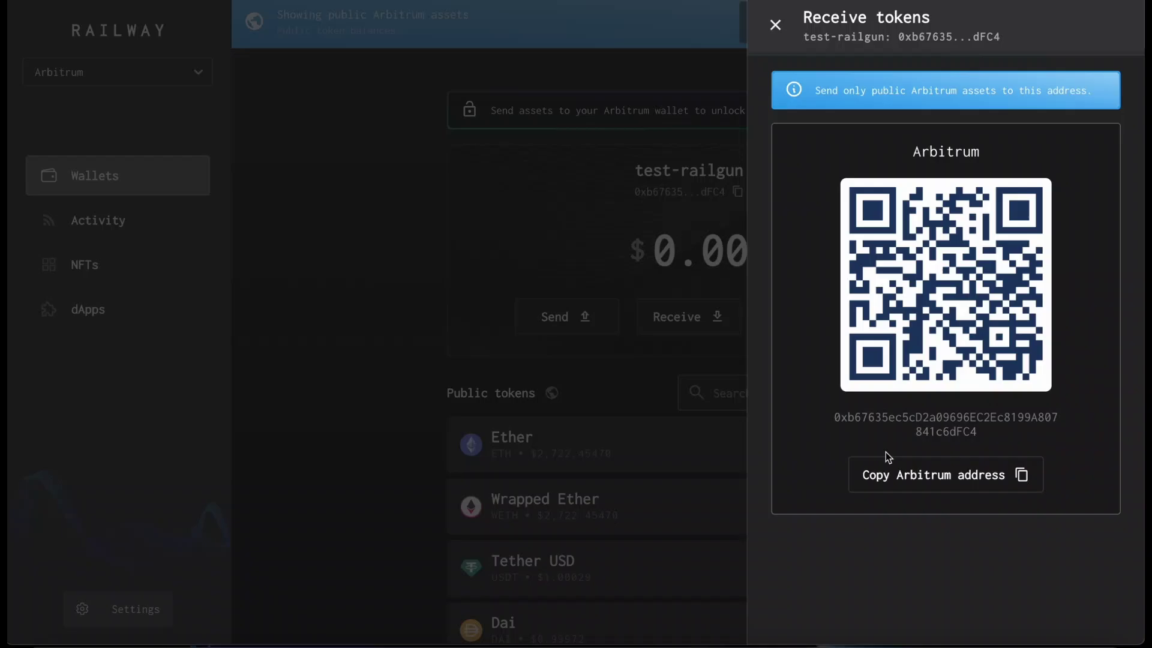
pyautogui.click(954, 486)
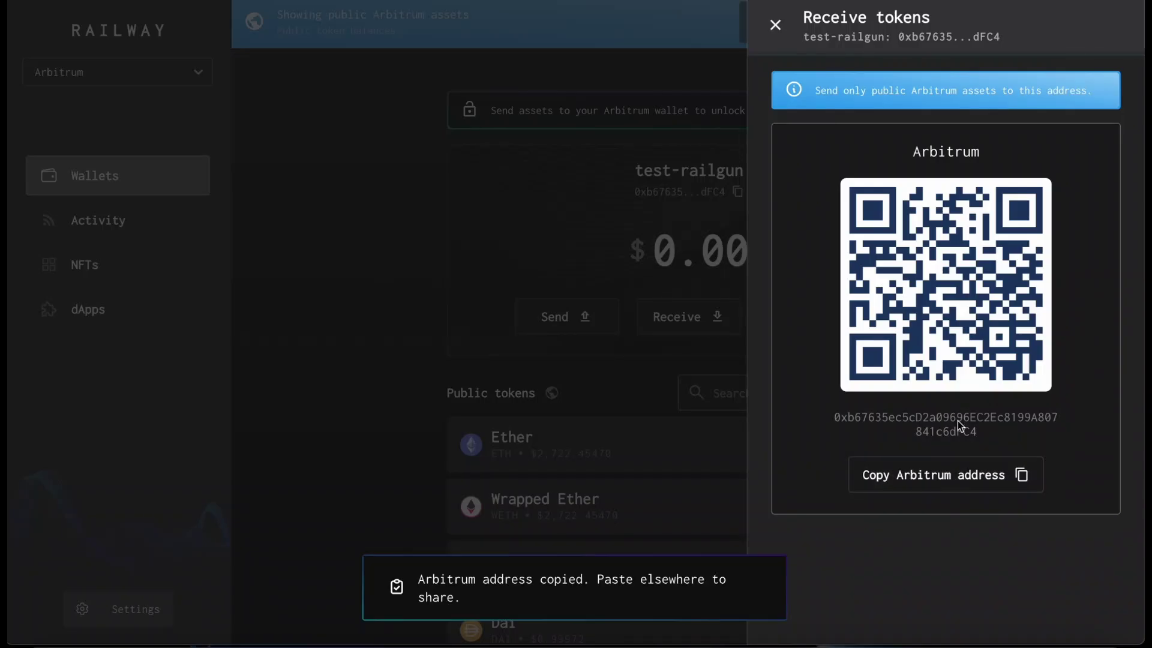
pyautogui.click(423, 273)
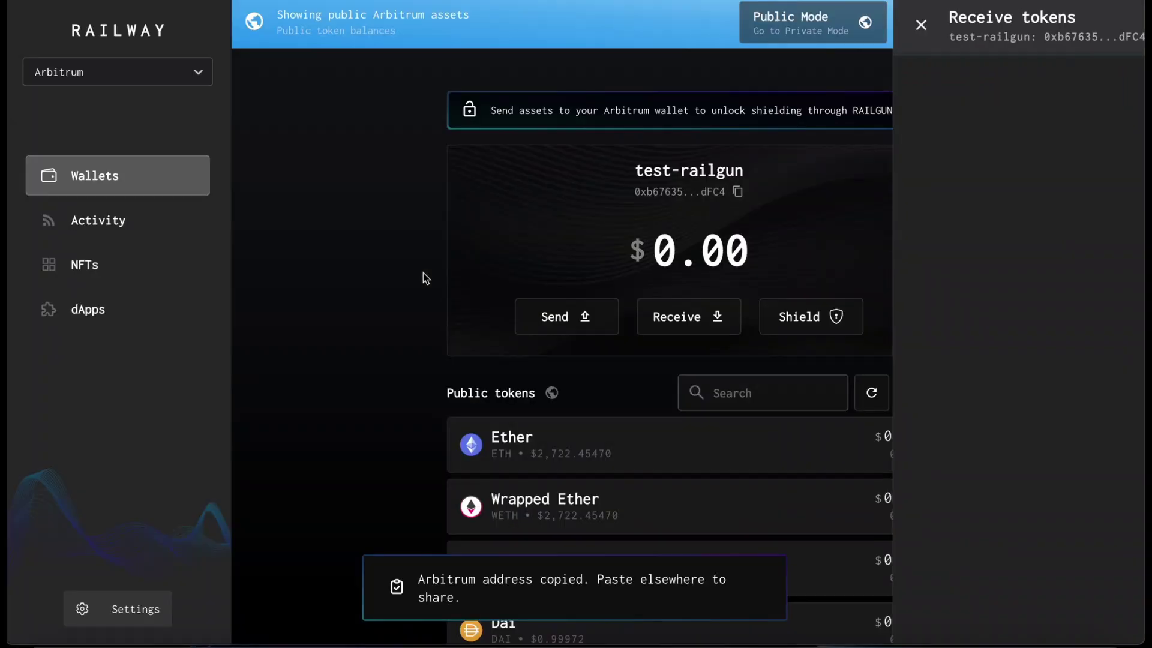
pyautogui.click(122, 72)
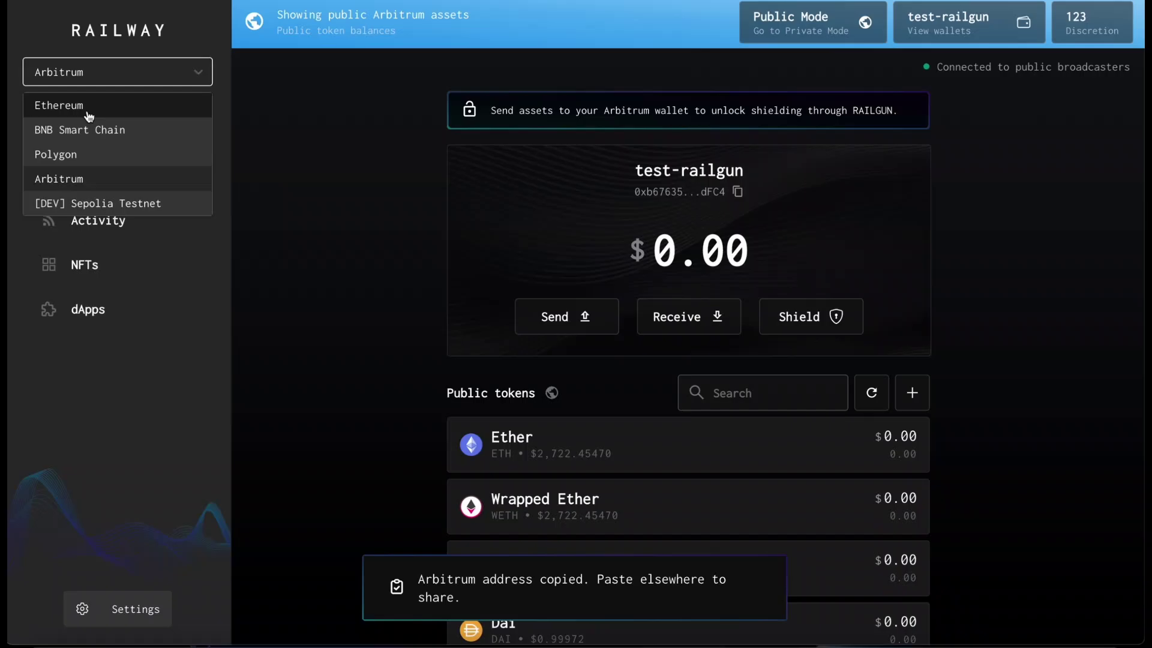
pyautogui.click(298, 203)
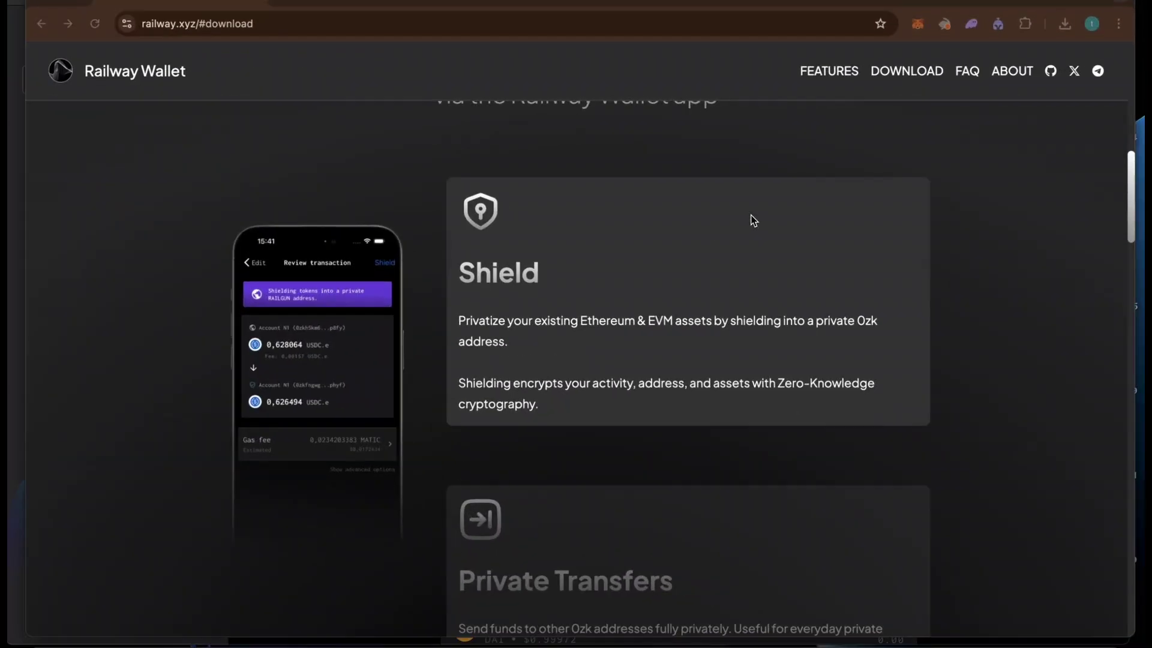
# - In MetaMask, start an ETH send to the copied Railway address
pyautogui.click(918, 24)
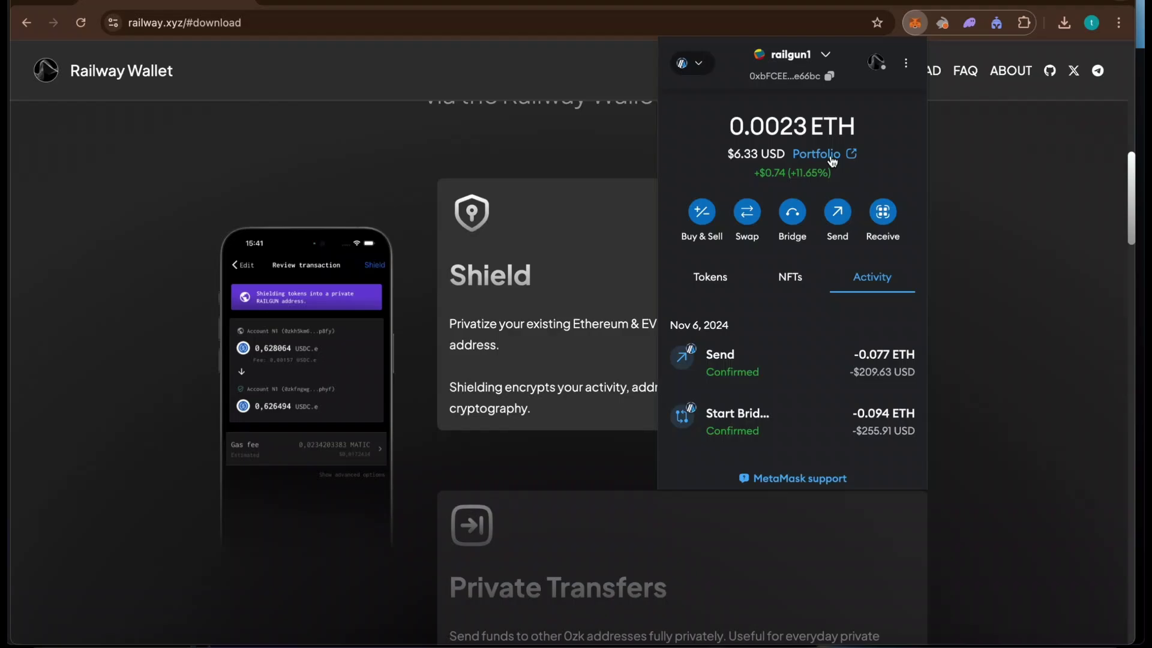
pyautogui.click(838, 213)
pyautogui.hotkey('ctrl', 'v')
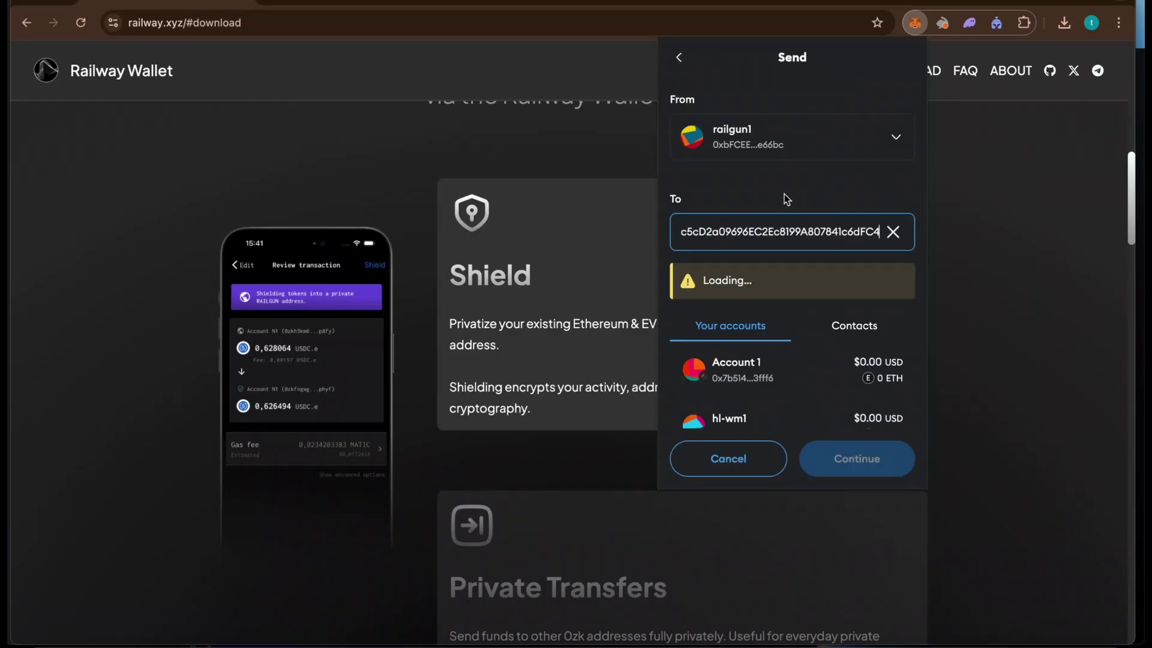
# - Set the amount to 0.0018 ETH, confirm the transfer, and close the MetaMask popup
pyautogui.click(909, 242)
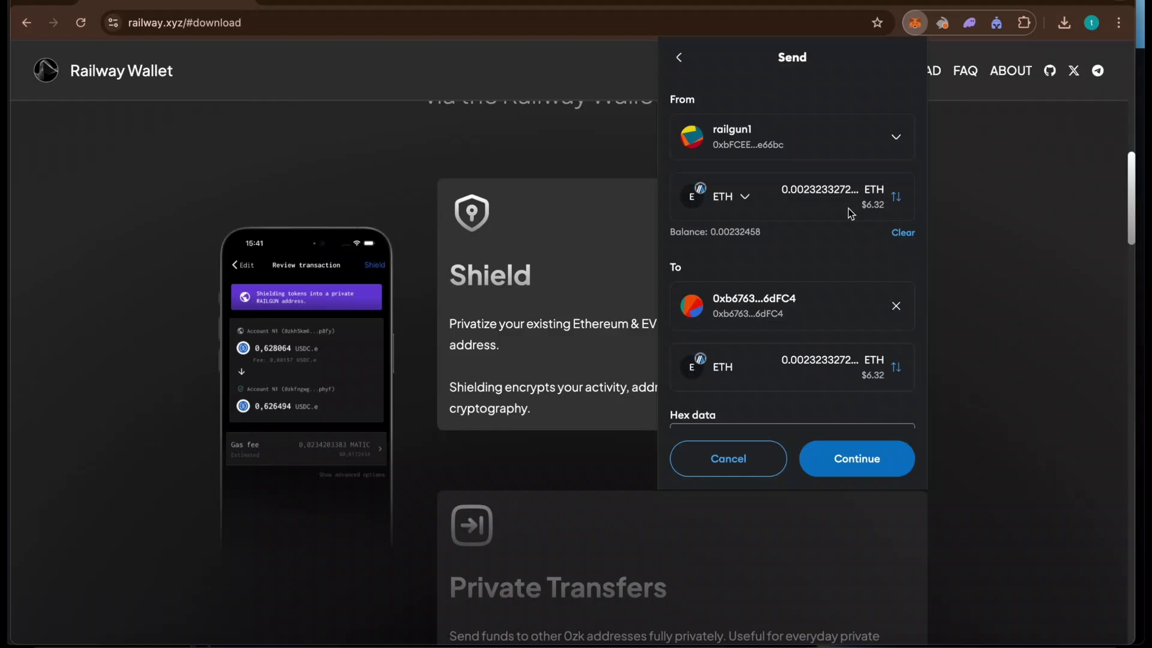
pyautogui.hotkey('ctrl', 'a')
pyautogui.write('0.002')
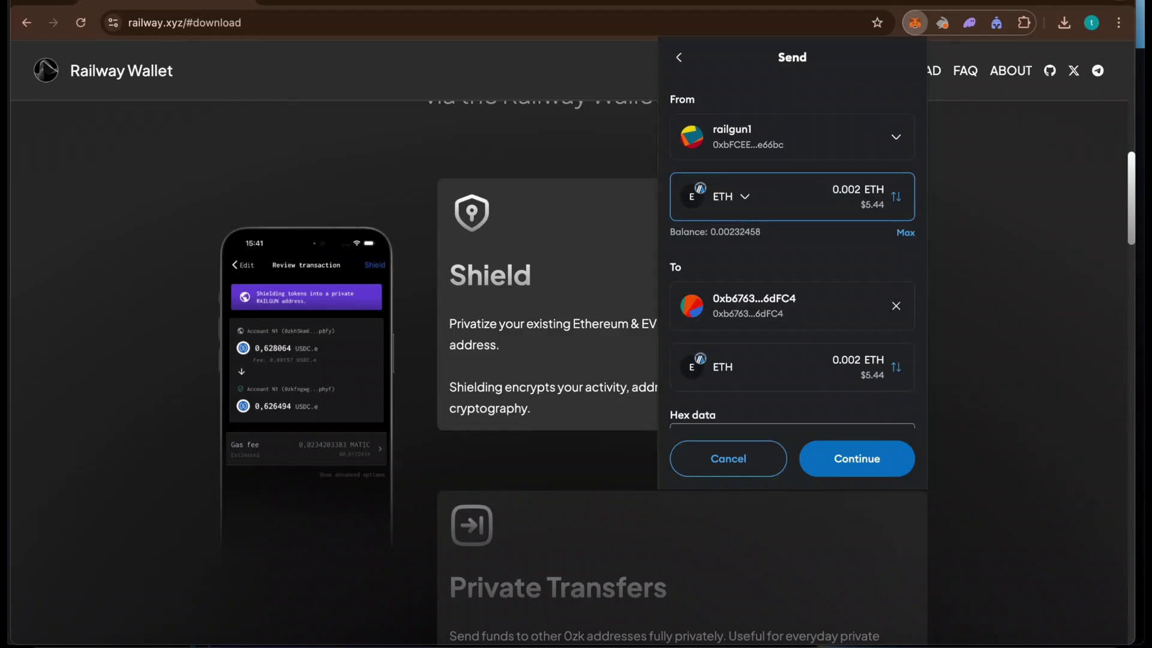
pyautogui.press('BackSpace')
pyautogui.write('18')
pyautogui.click(882, 447)
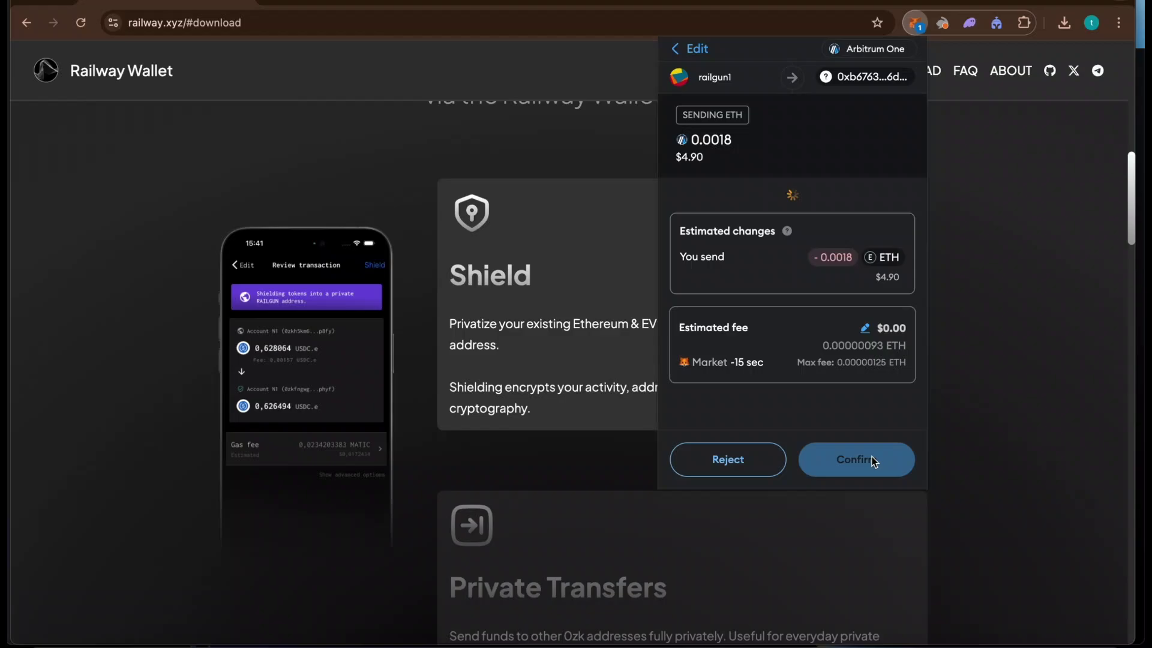
pyautogui.click(876, 459)
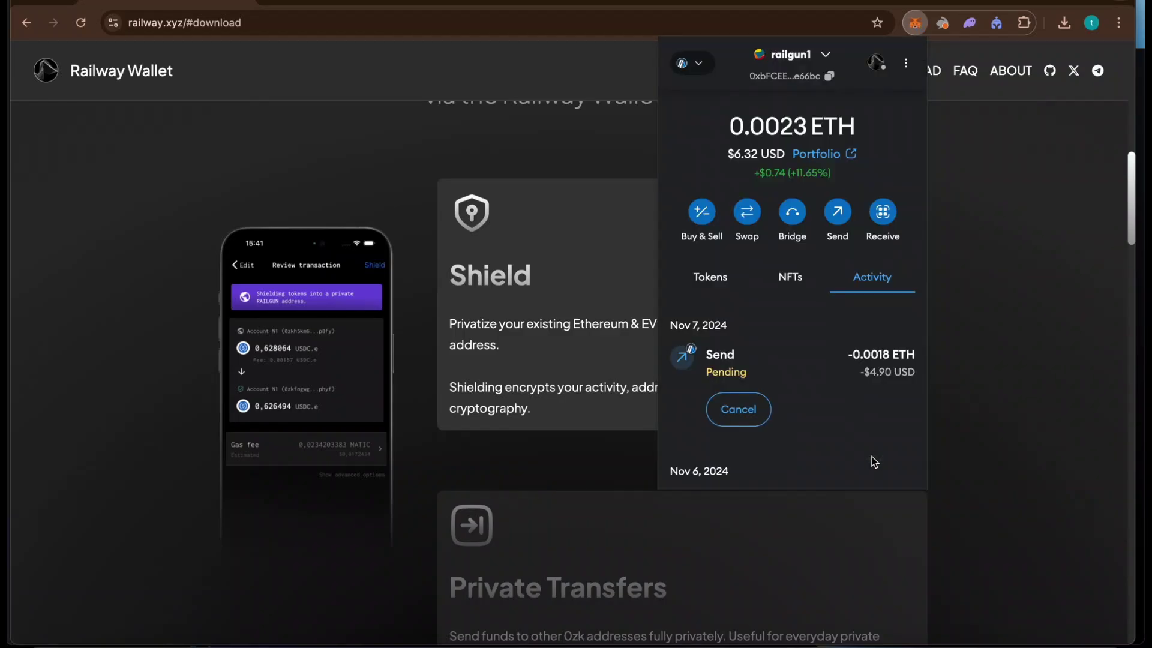
pyautogui.click(985, 236)
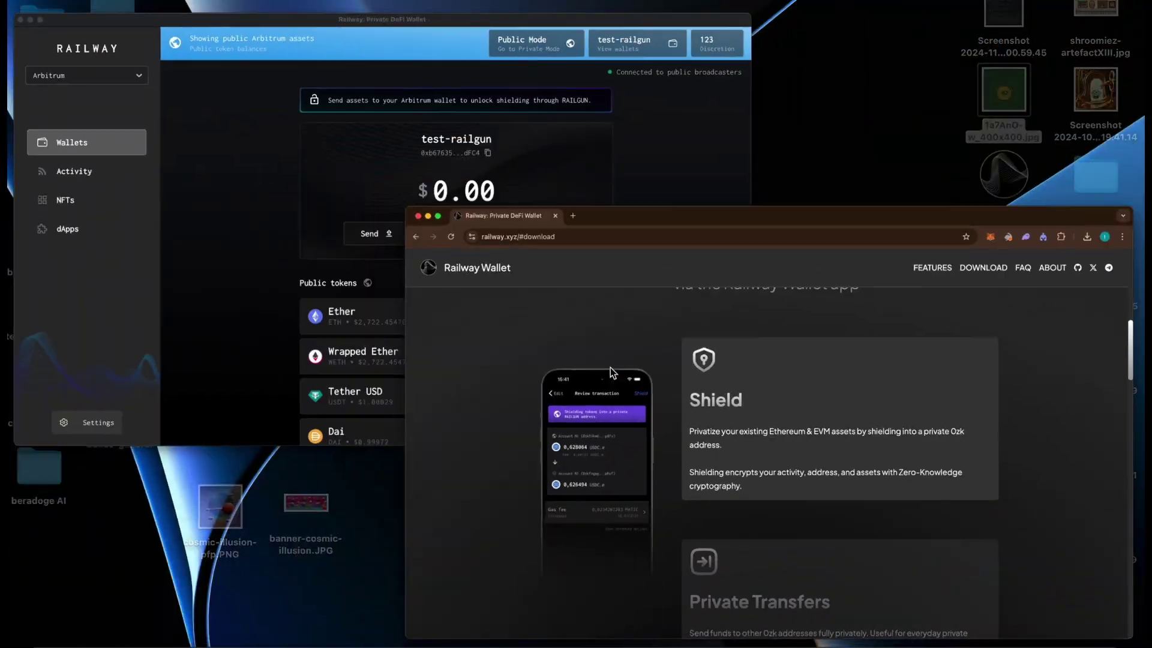
# - Return to Railway Wallet and make test 2 the active wallet
pyautogui.click(416, 253)
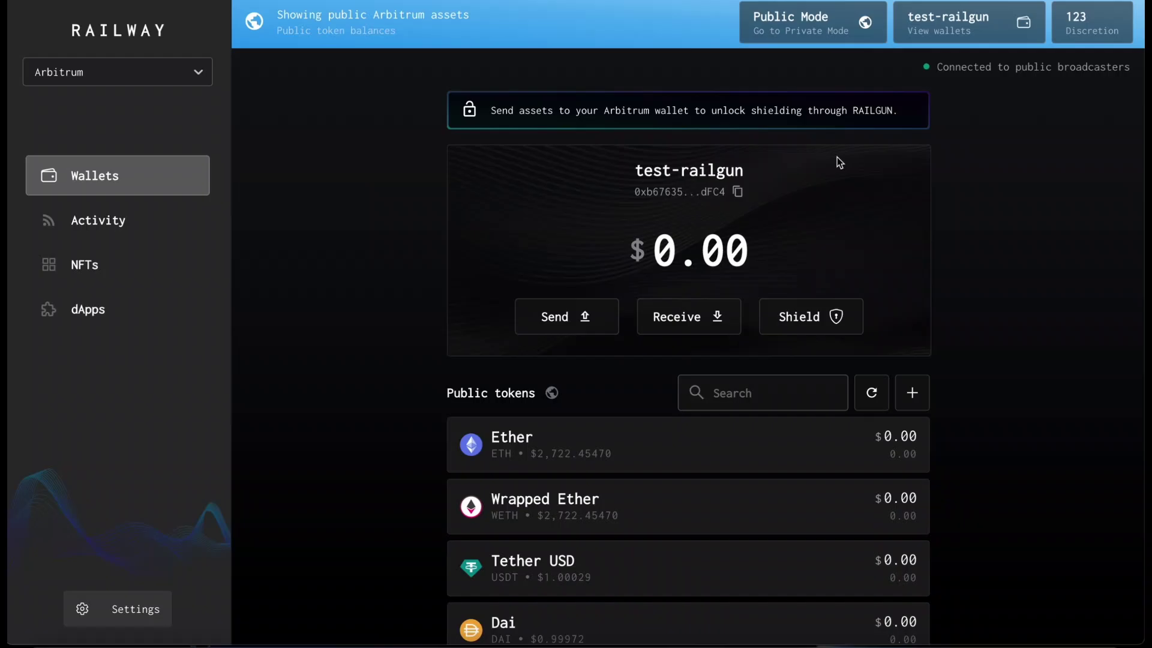
pyautogui.click(962, 37)
pyautogui.click(624, 312)
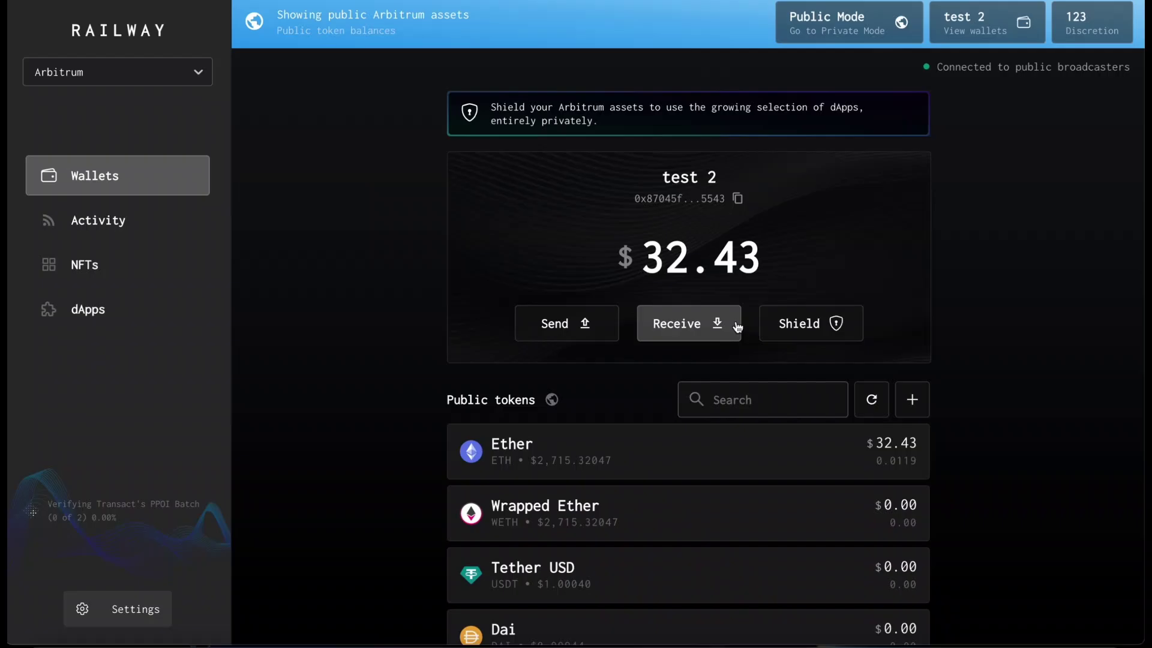
pyautogui.scroll(-1, 738, 325)
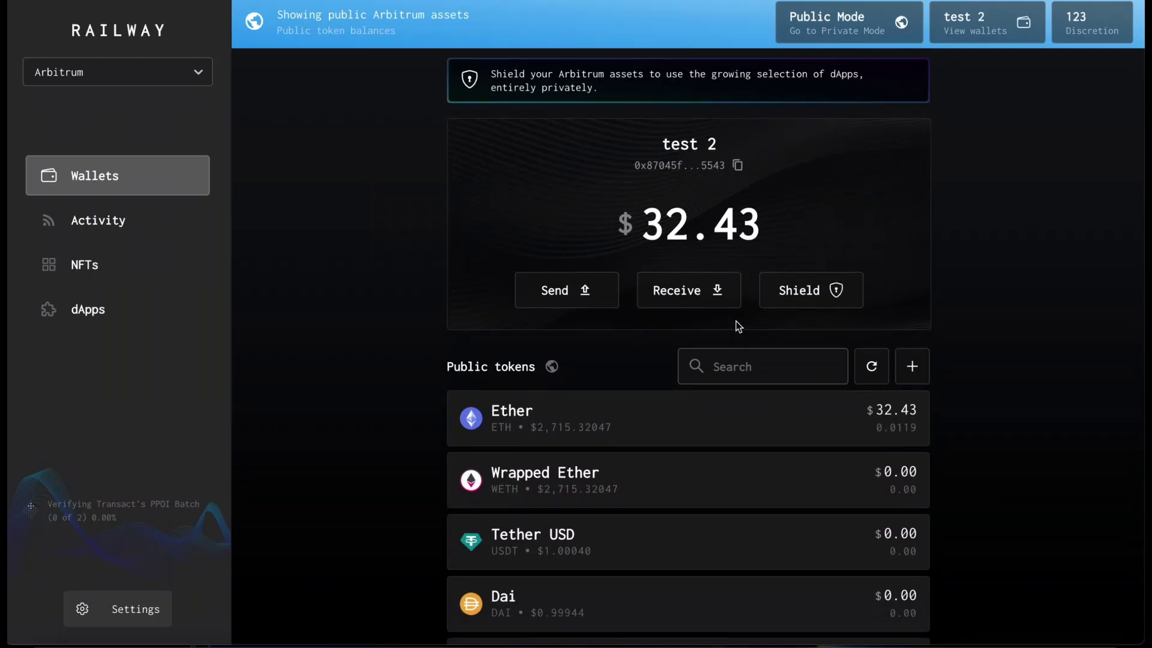
# - Copy test 2's private address from Private Mode, then return to public balances
pyautogui.click(801, 290)
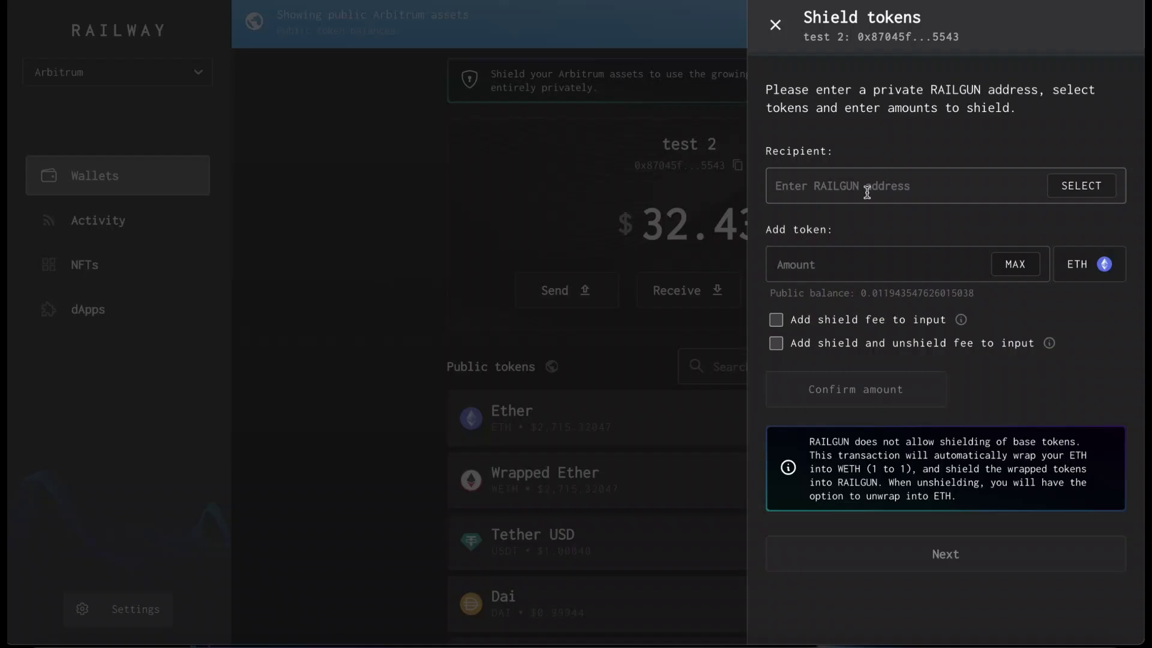
pyautogui.click(570, 203)
pyautogui.click(834, 20)
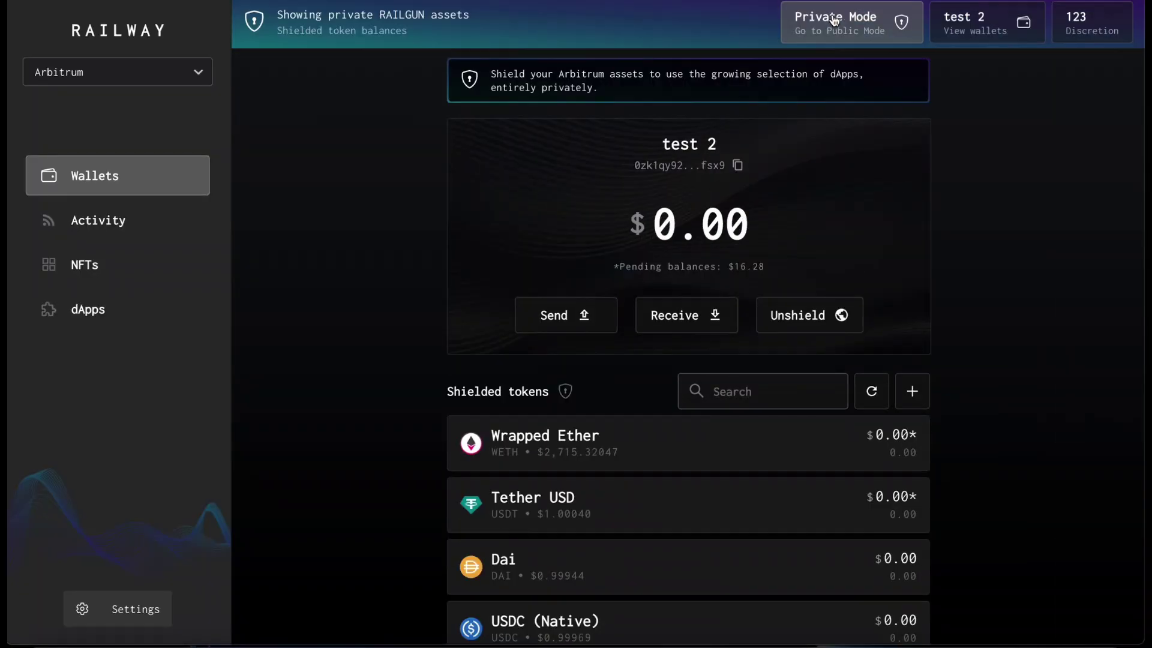
pyautogui.click(733, 167)
pyautogui.click(891, 27)
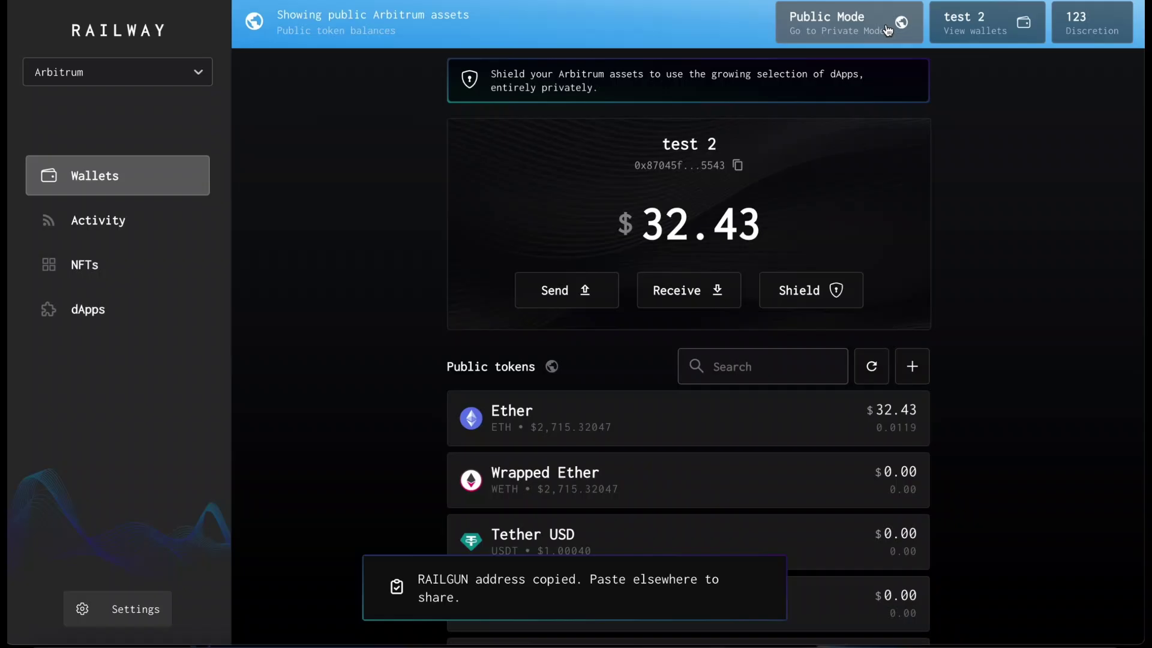
# - In the Shield form, set test 2's own private address as the recipient
pyautogui.click(816, 291)
pyautogui.click(928, 185)
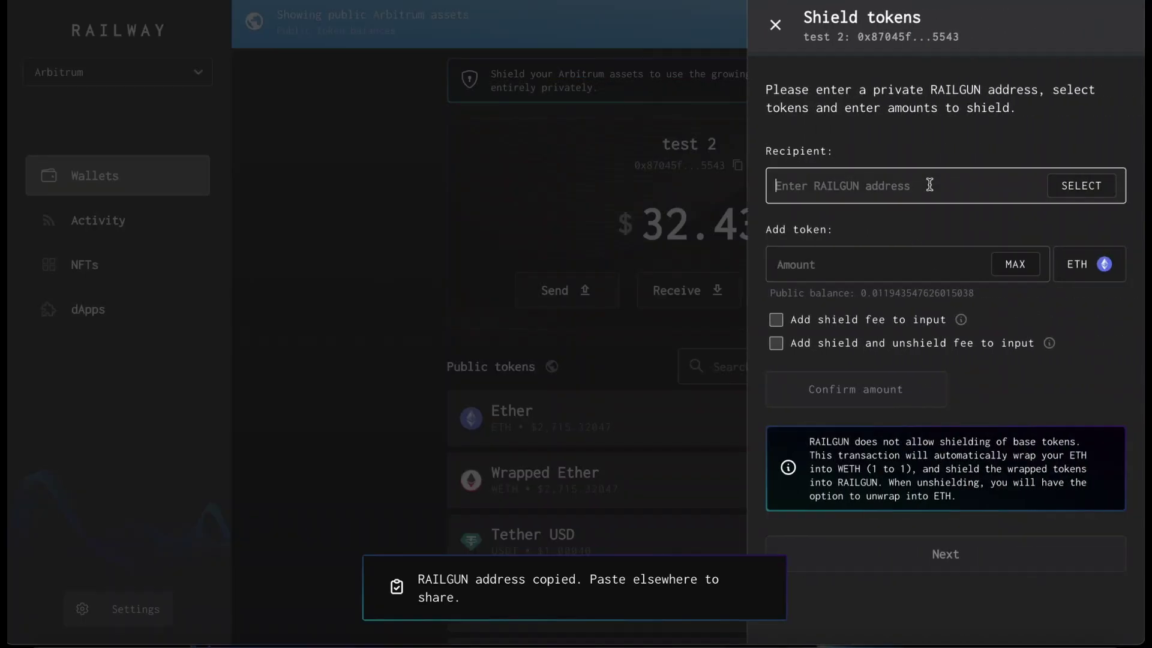
pyautogui.click(1071, 196)
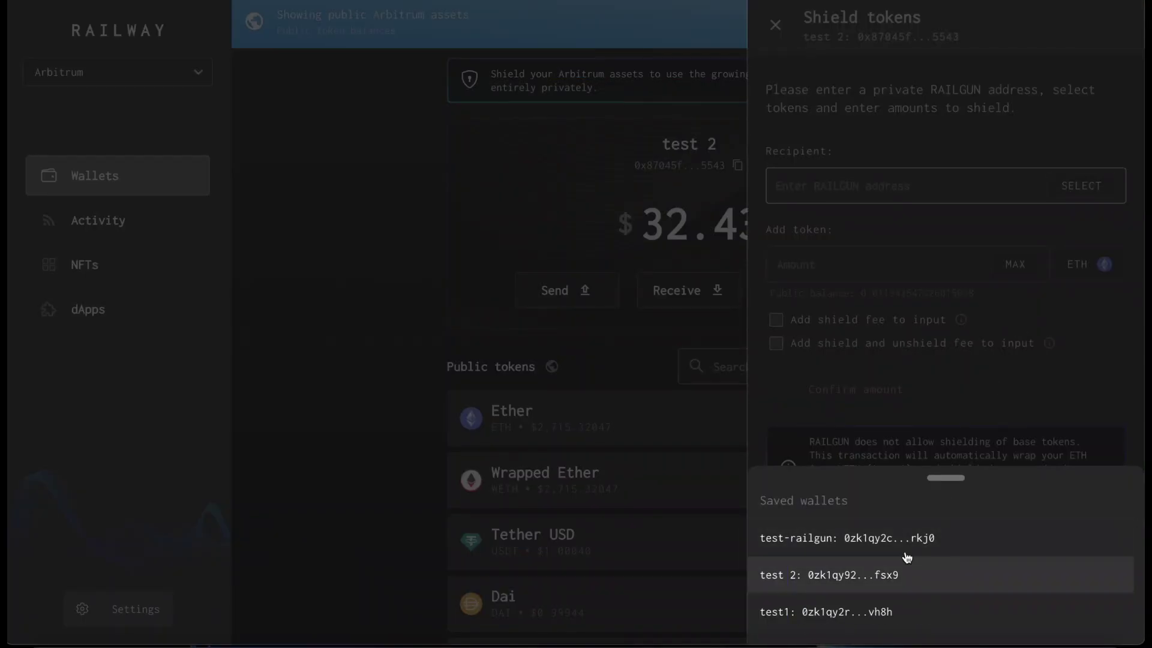
pyautogui.click(876, 208)
pyautogui.hotkey('ctrl', 'v')
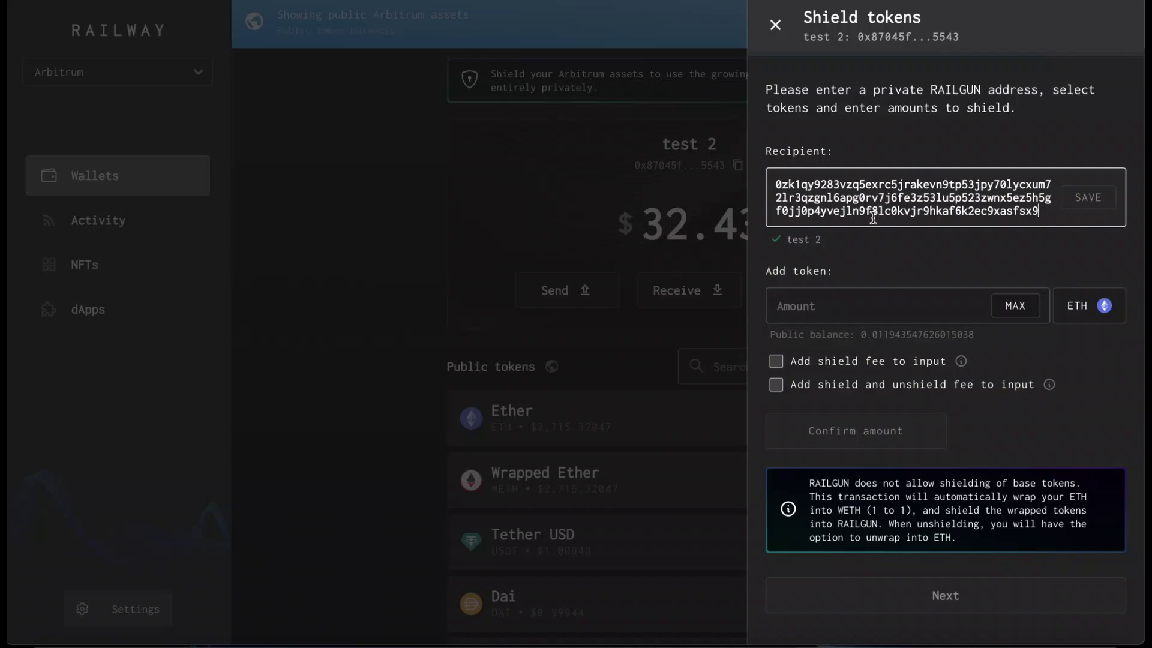
# - Enter 0.01 ETH as the amount to shield
pyautogui.click(851, 307)
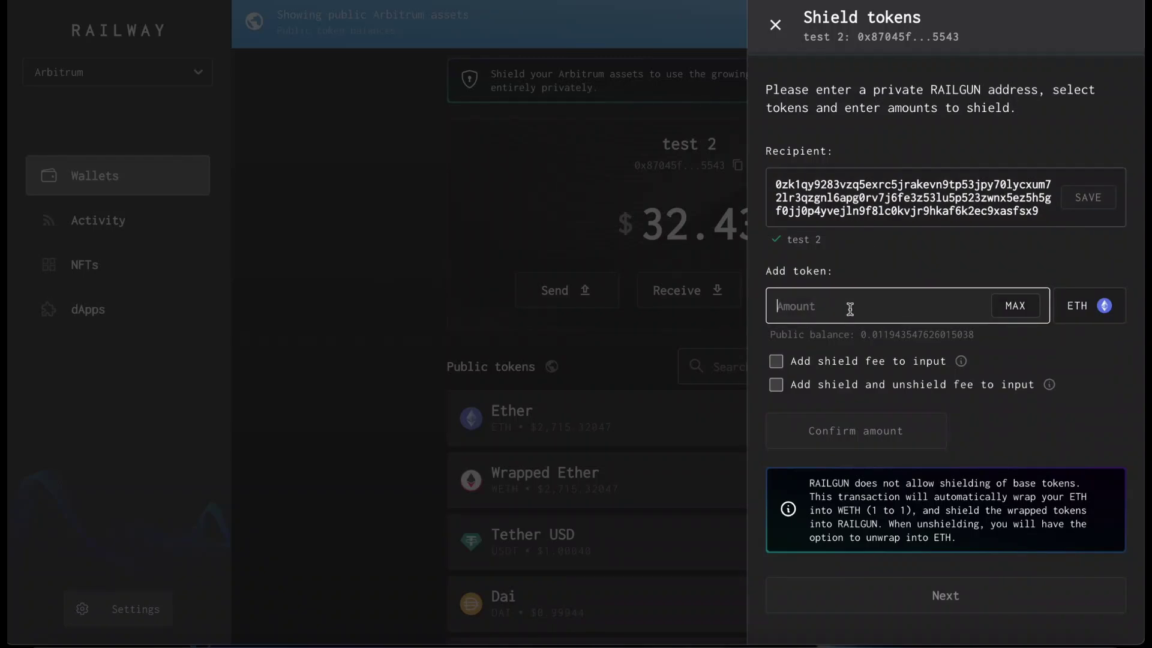
pyautogui.click(1015, 306)
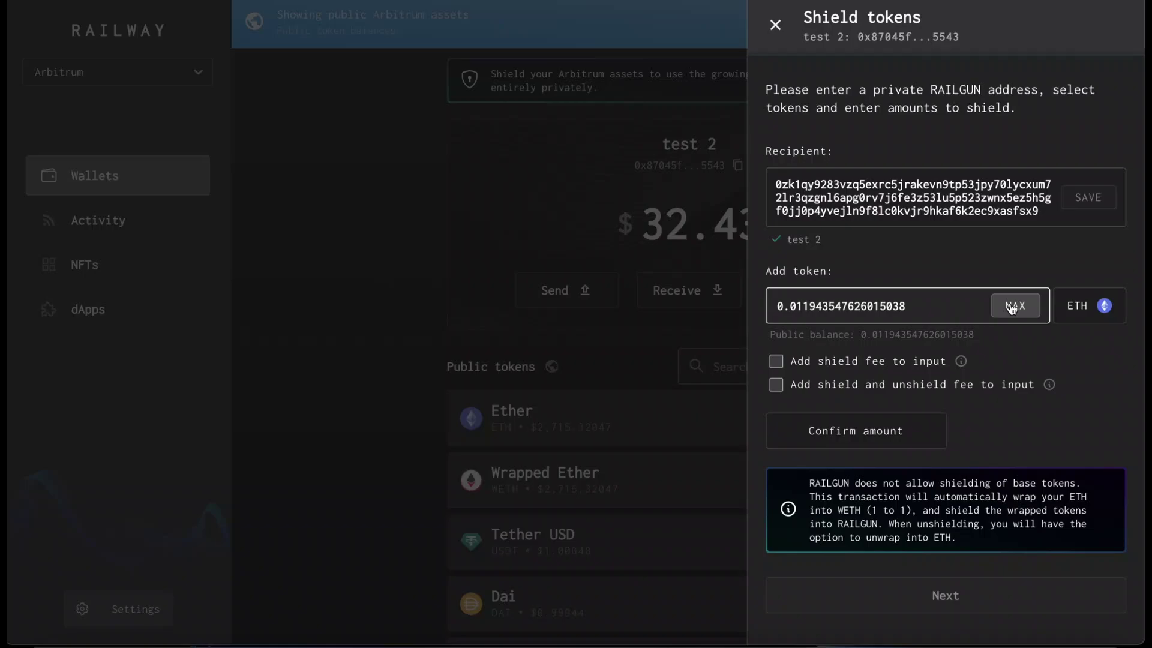
pyautogui.moveTo(796, 306); pyautogui.dragTo(930, 308)
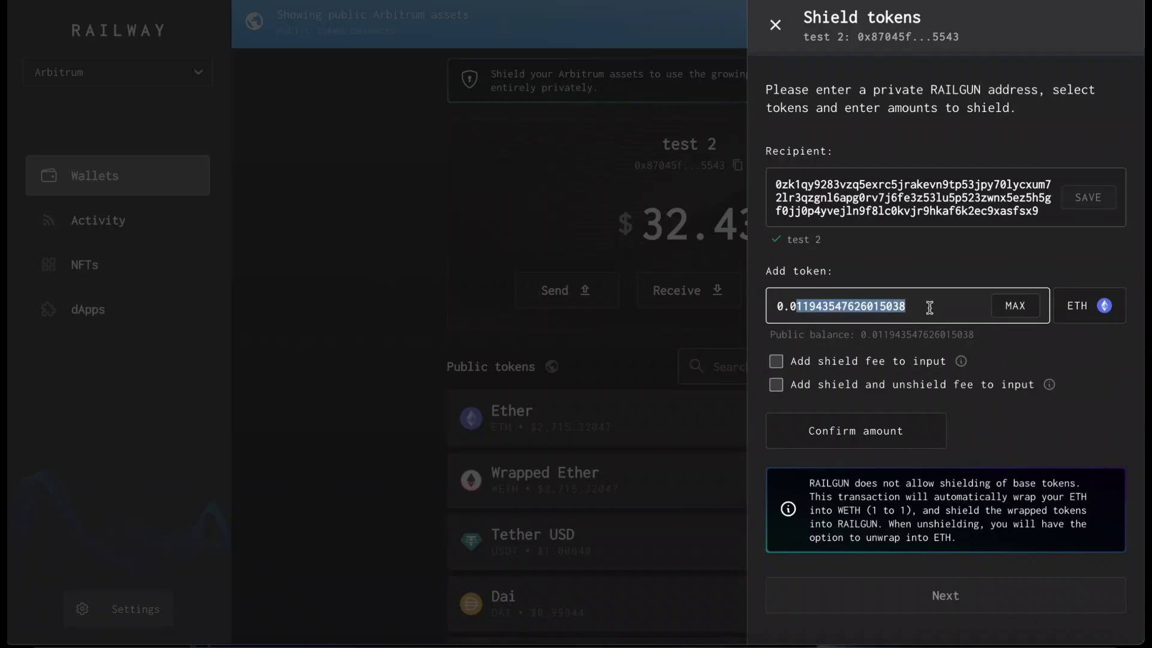
pyautogui.write('1')
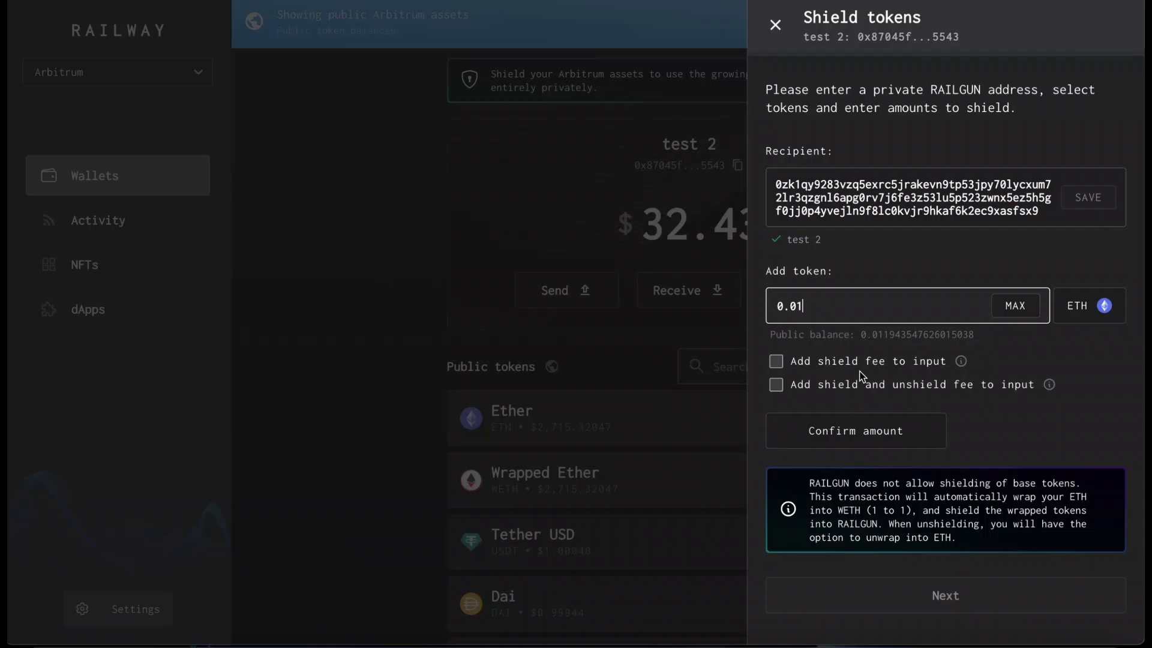
# - Choose to add only the shield fee to the input amount
pyautogui.click(776, 362)
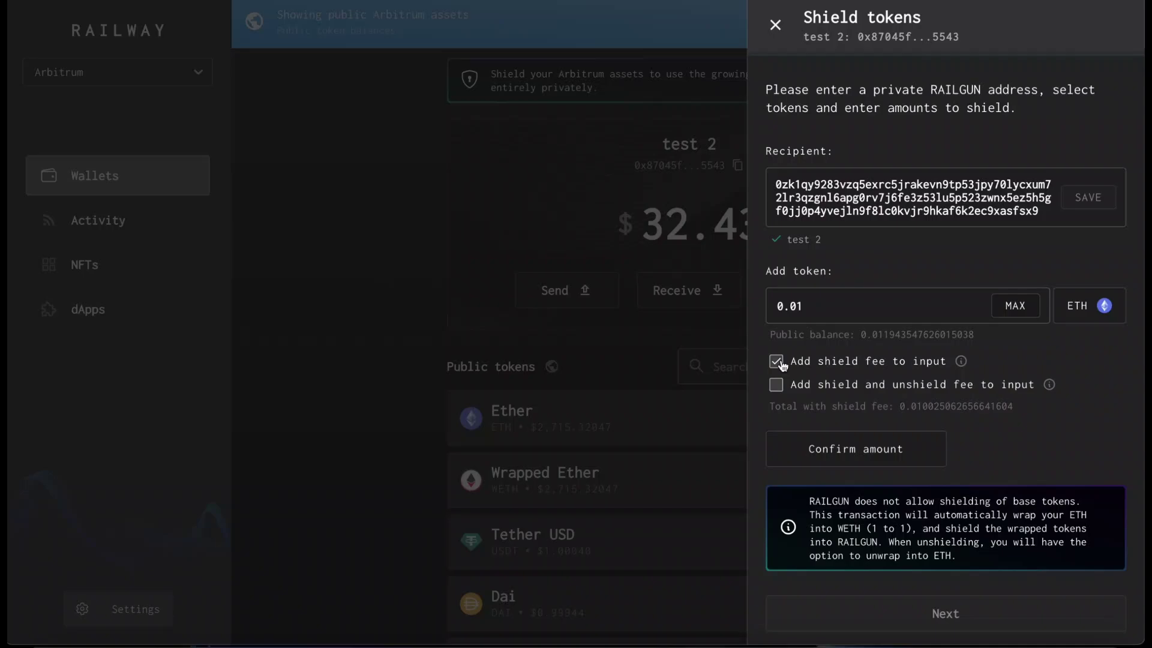
pyautogui.scroll(-1, 781, 364)
pyautogui.click(776, 366)
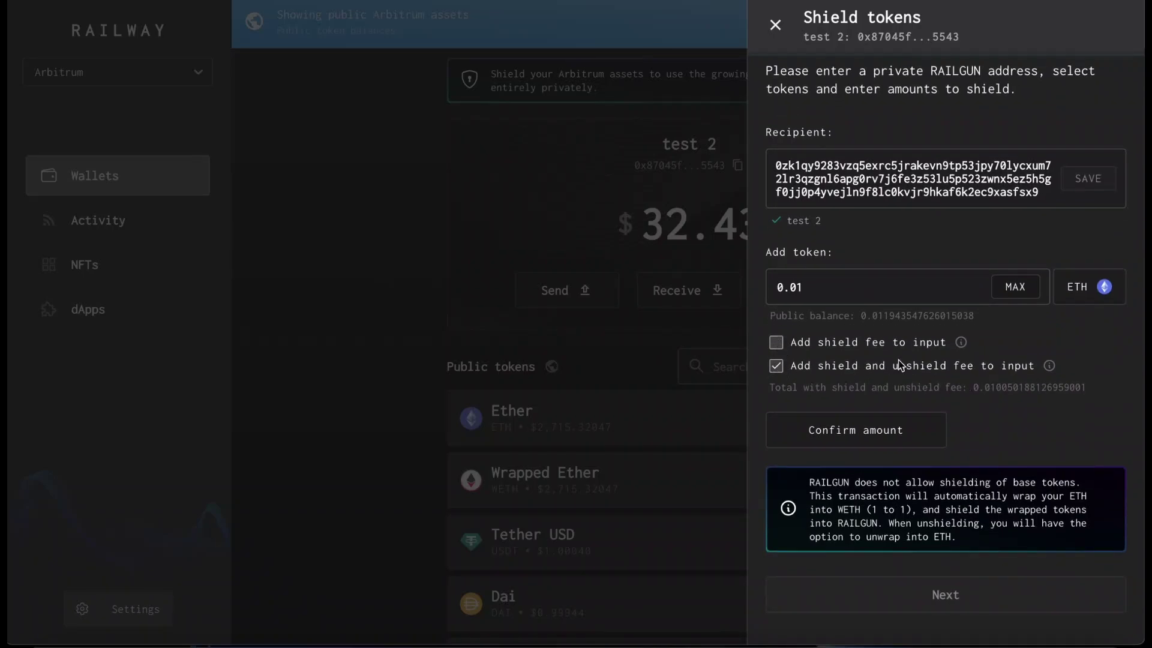
pyautogui.click(1049, 366)
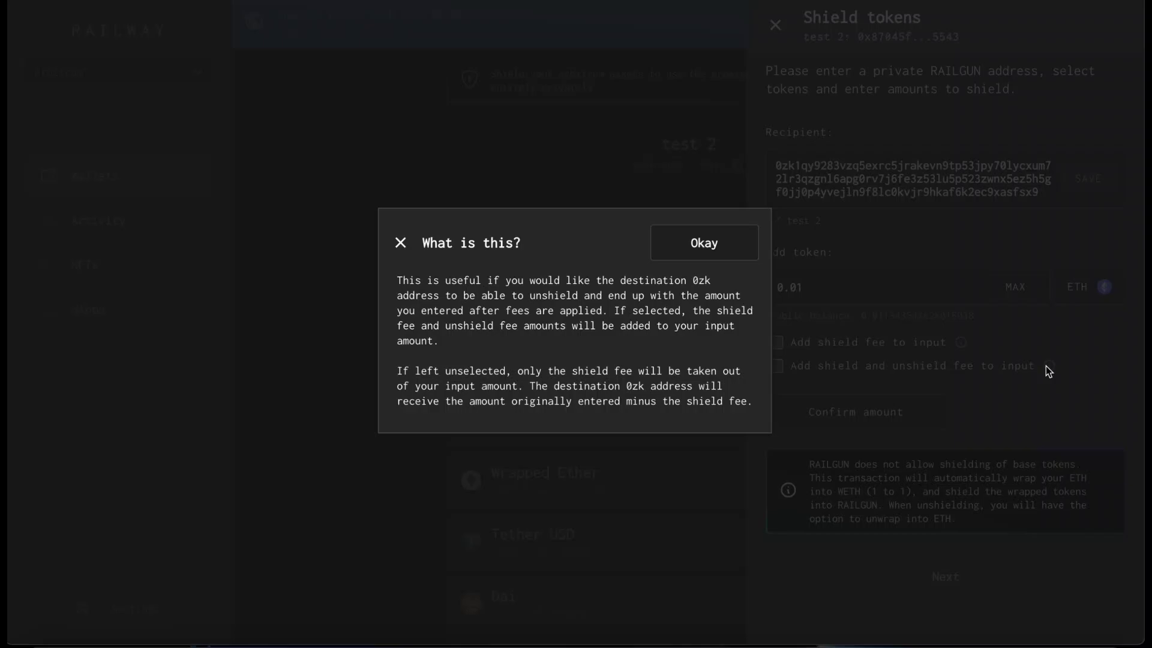
pyautogui.click(977, 353)
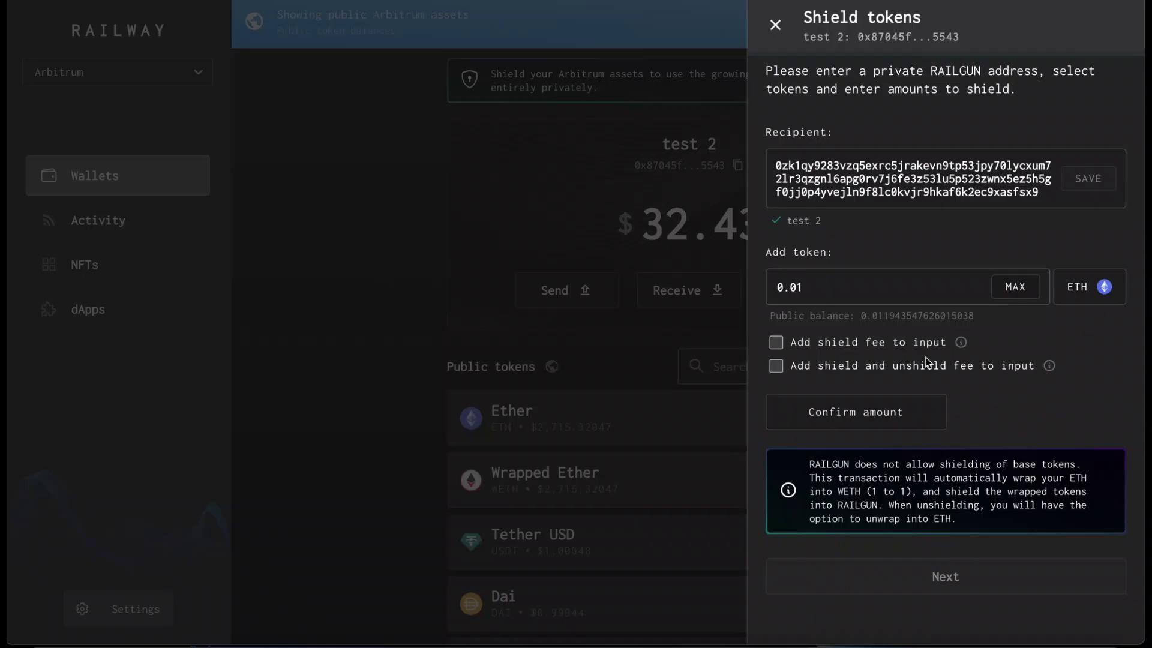
pyautogui.scroll(1, 926, 361)
pyautogui.click(777, 363)
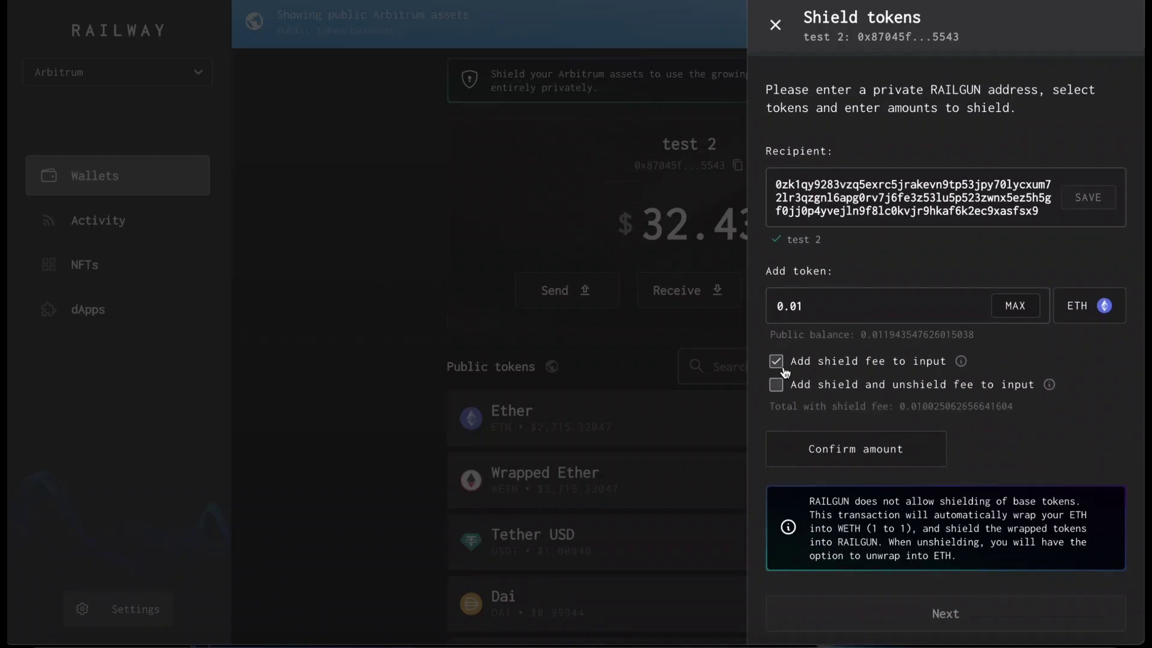
# - Confirm the 0.01 ETH amount, enter the wallet password, and send the shield transaction
pyautogui.click(828, 449)
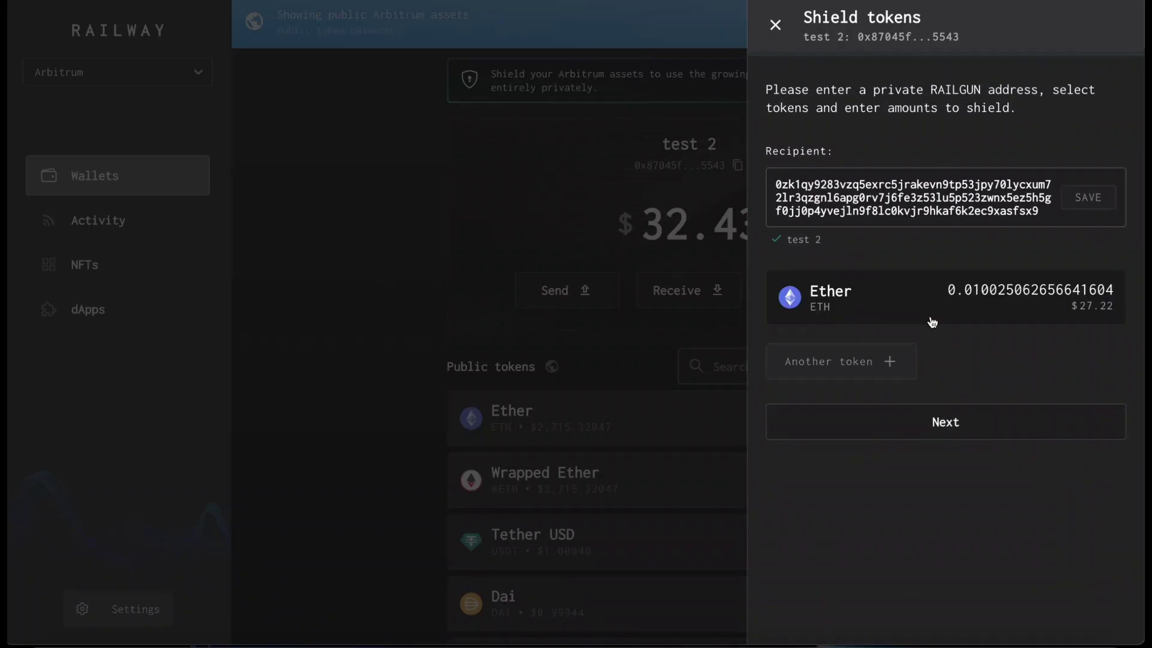
pyautogui.click(864, 416)
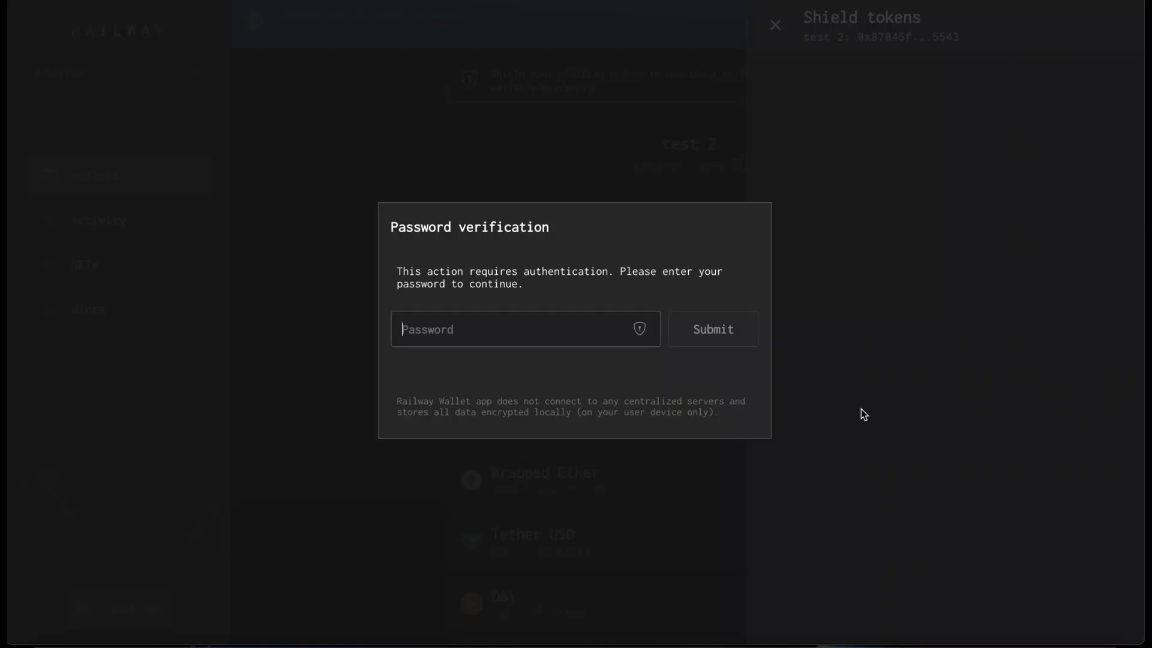
pyautogui.write('••••••••••')
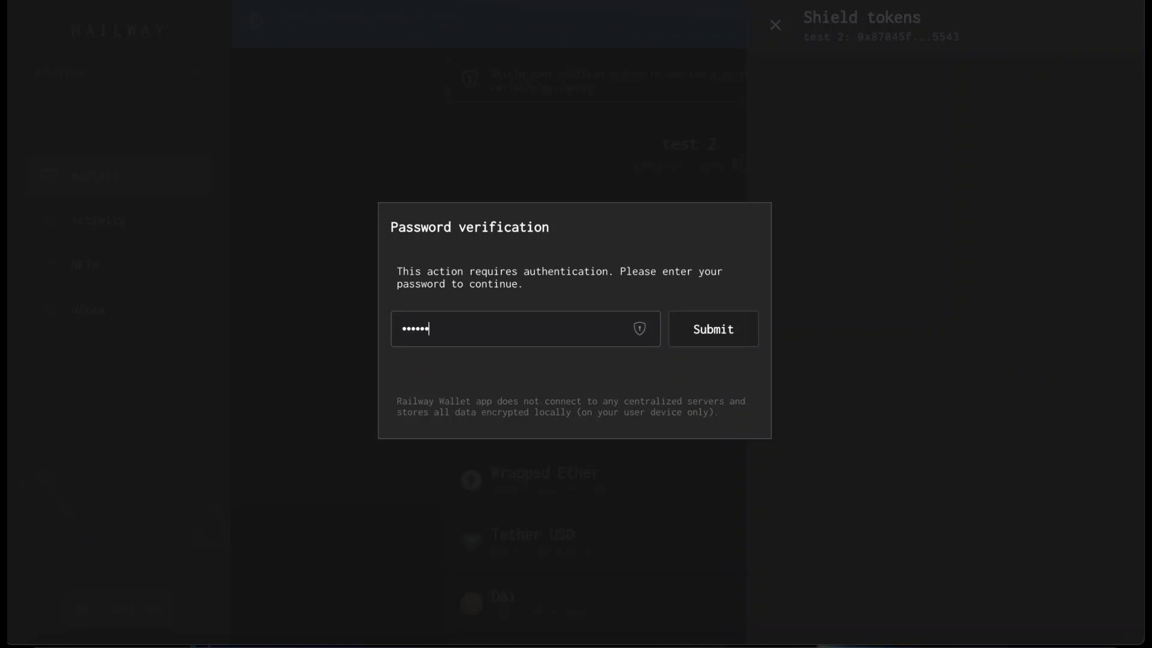
pyautogui.press('Return')
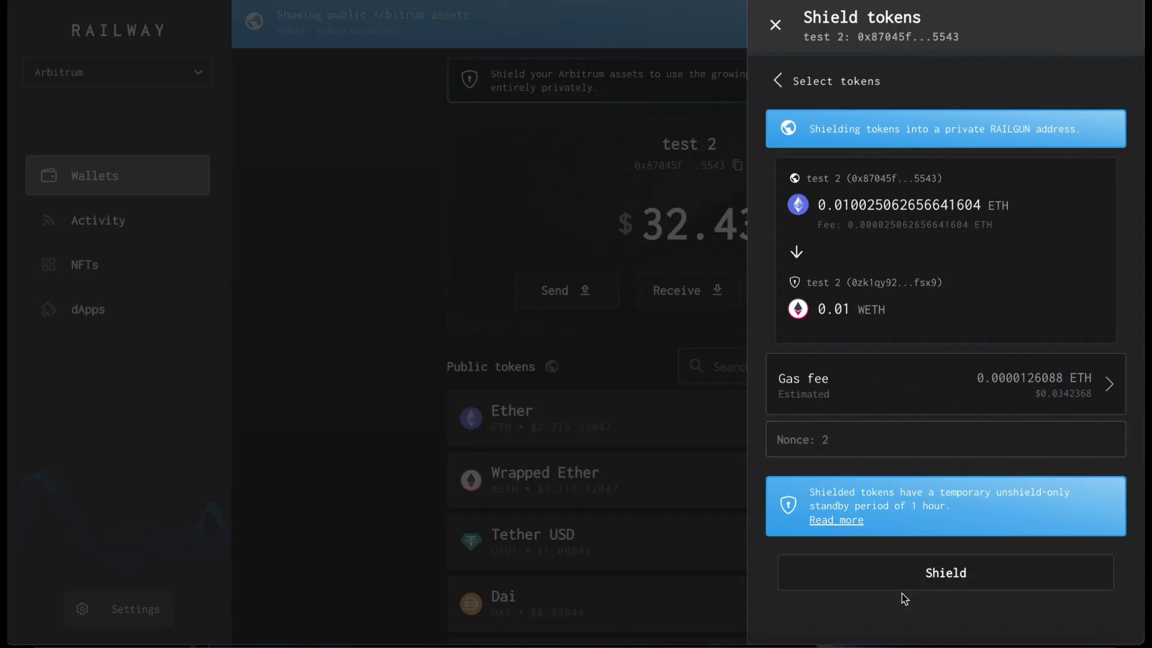
pyautogui.click(899, 577)
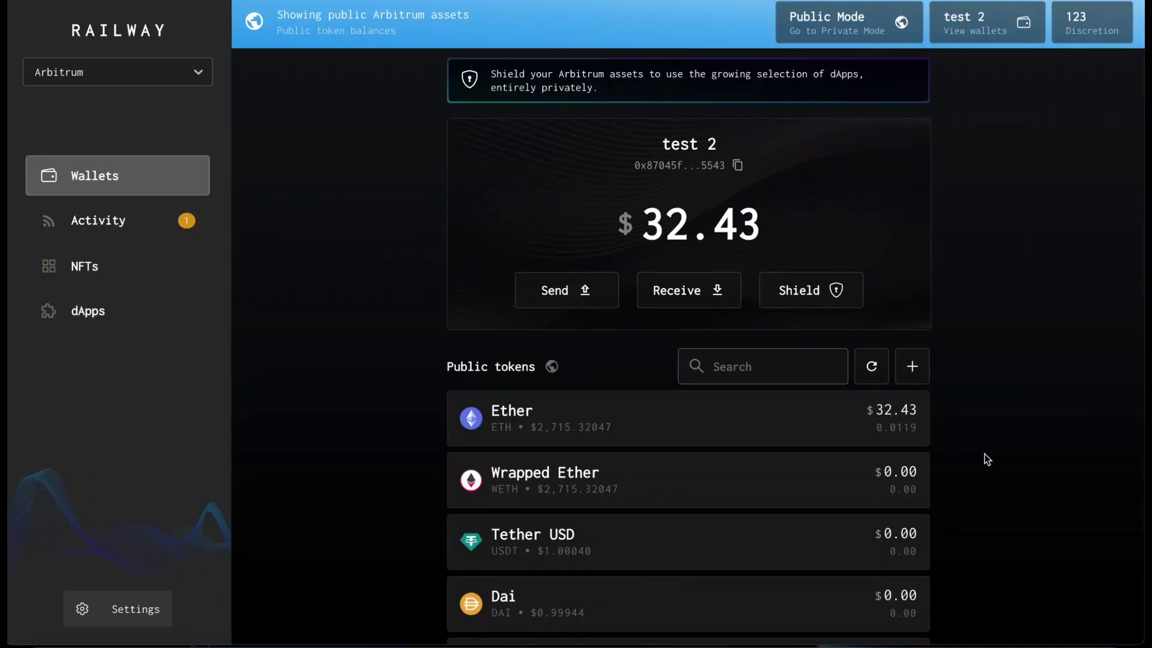
# - Open the Activity history to check the pending 0.01 WETH shield
pyautogui.click(106, 217)
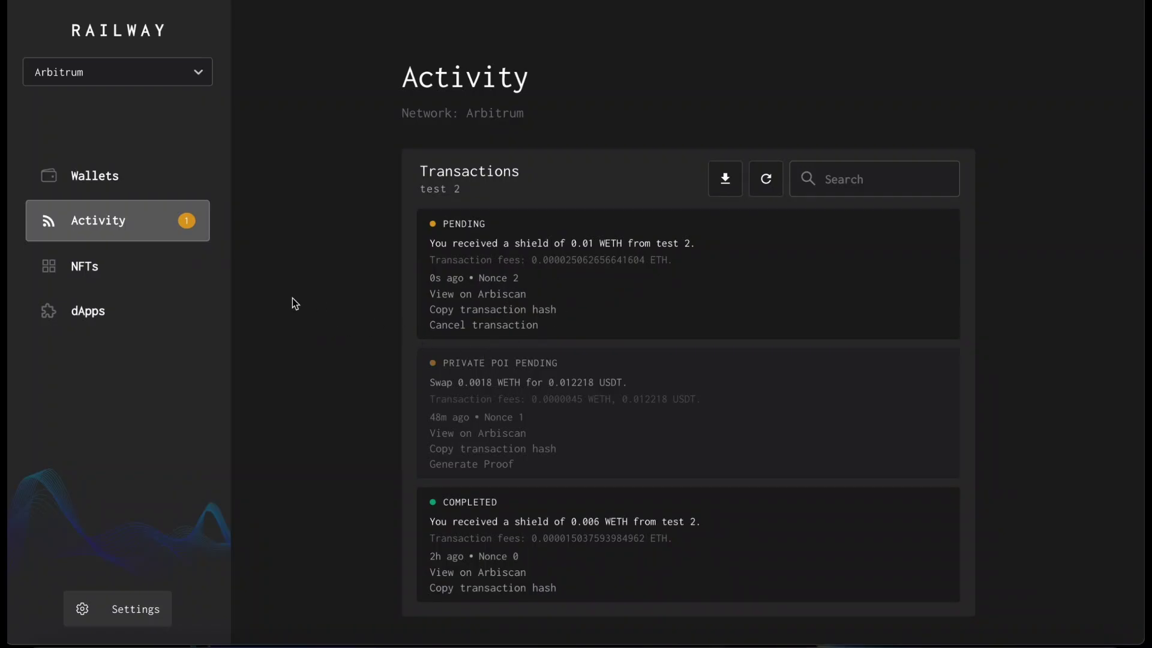
pyautogui.scroll(-1, 544, 254)
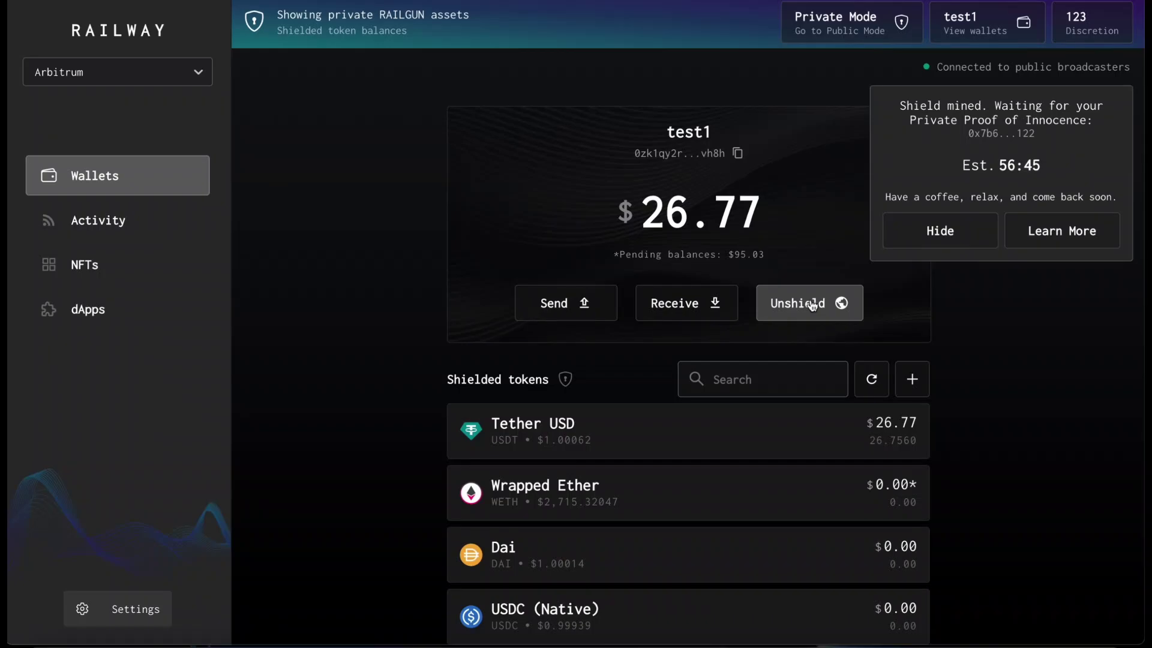
# - Start an unshield from test1 with test-railgun's public address as recipient
pyautogui.click(829, 304)
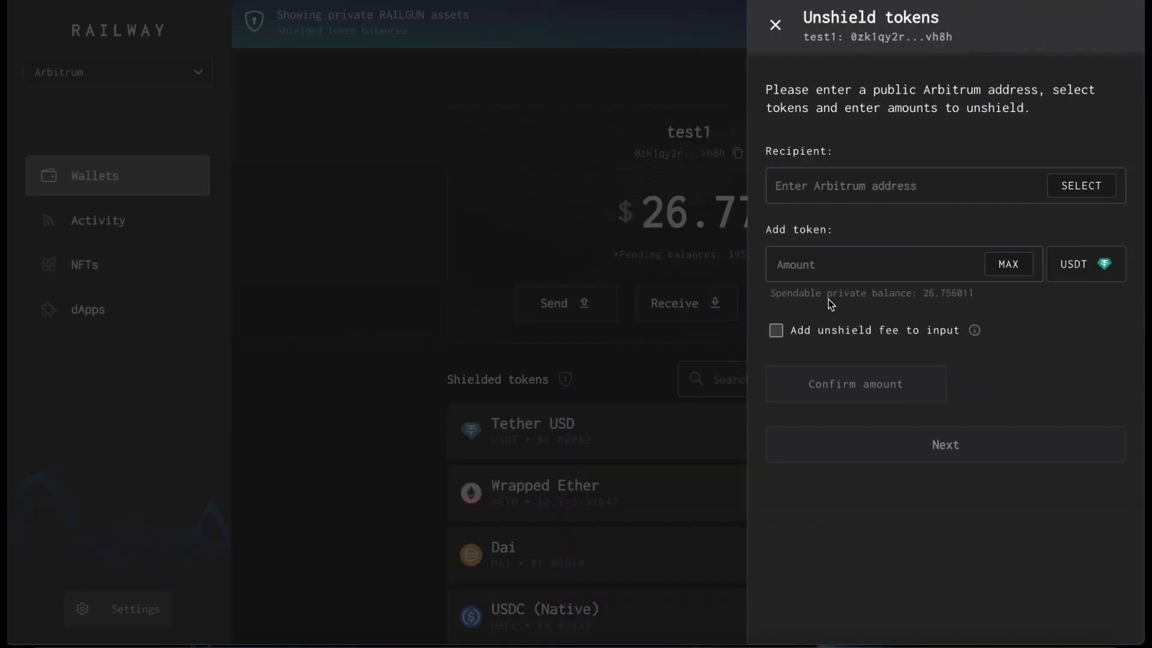
pyautogui.click(897, 191)
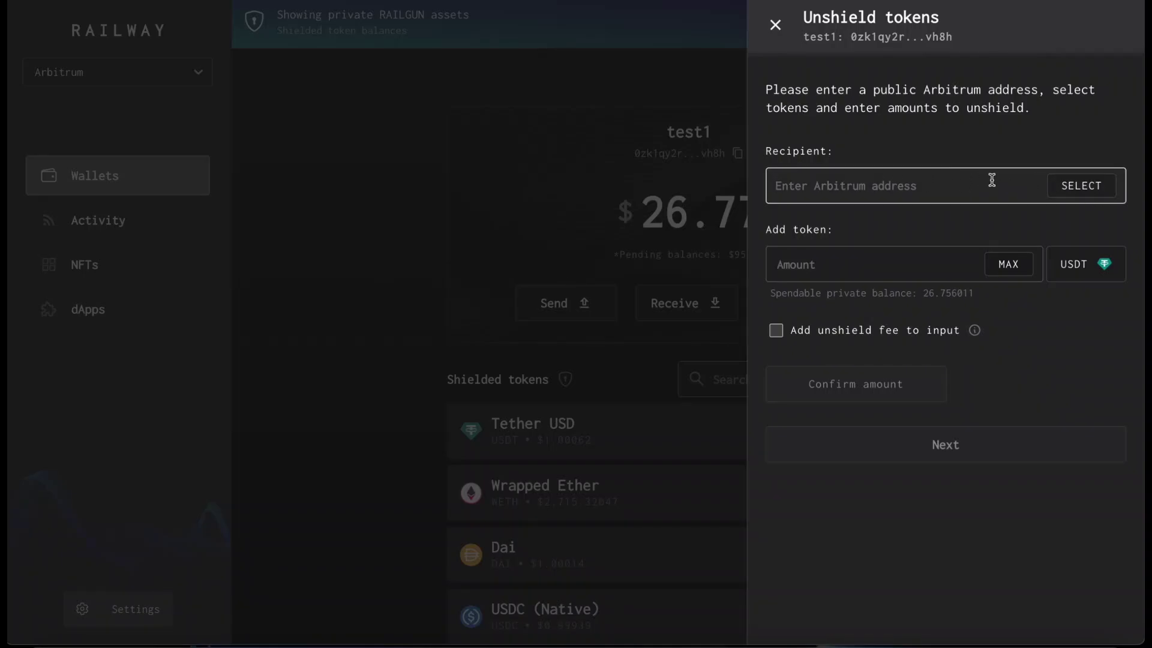
pyautogui.click(1106, 190)
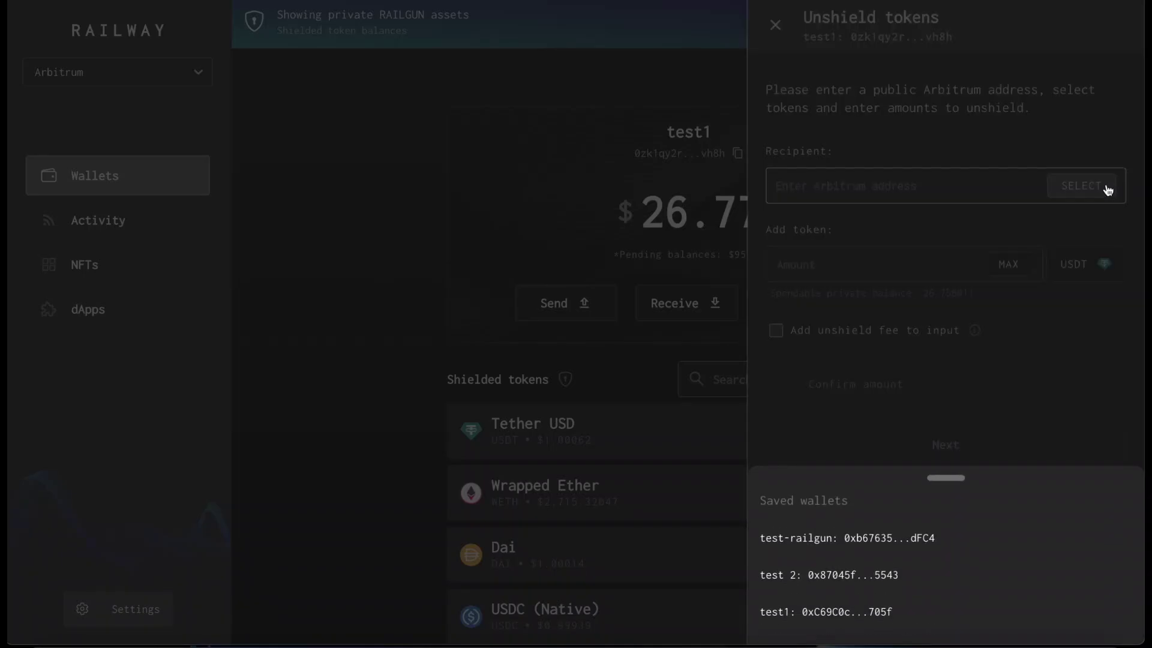
pyautogui.click(910, 538)
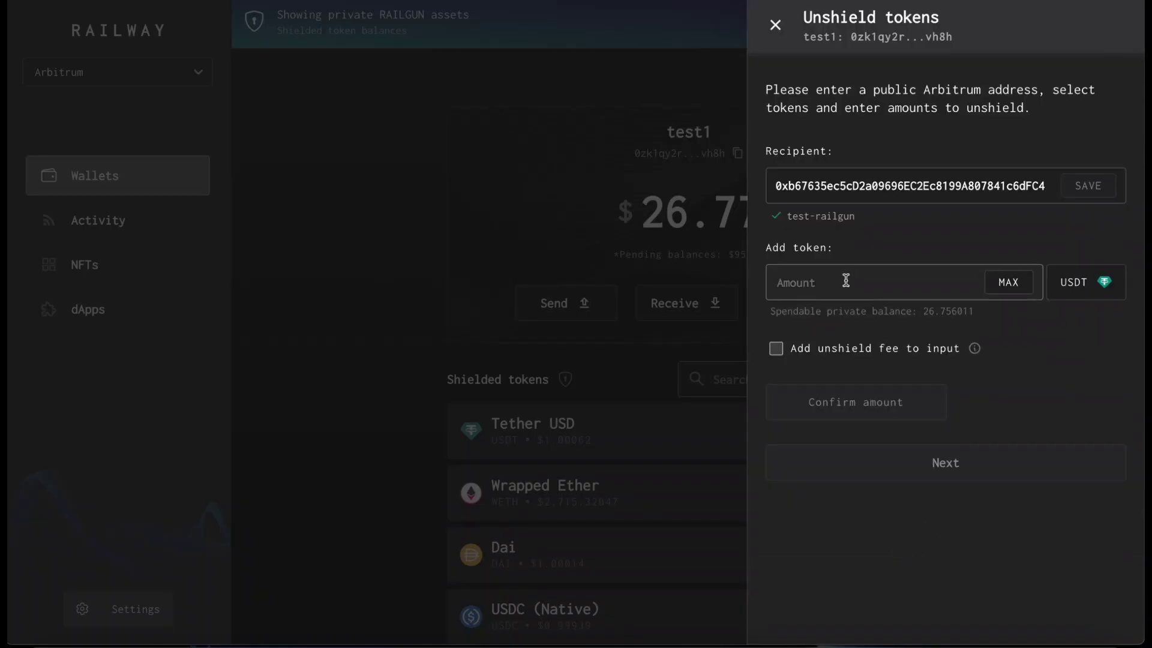
# - Unshield 20 USDT with the unshield fee added, confirm the amount, and continue
pyautogui.click(846, 279)
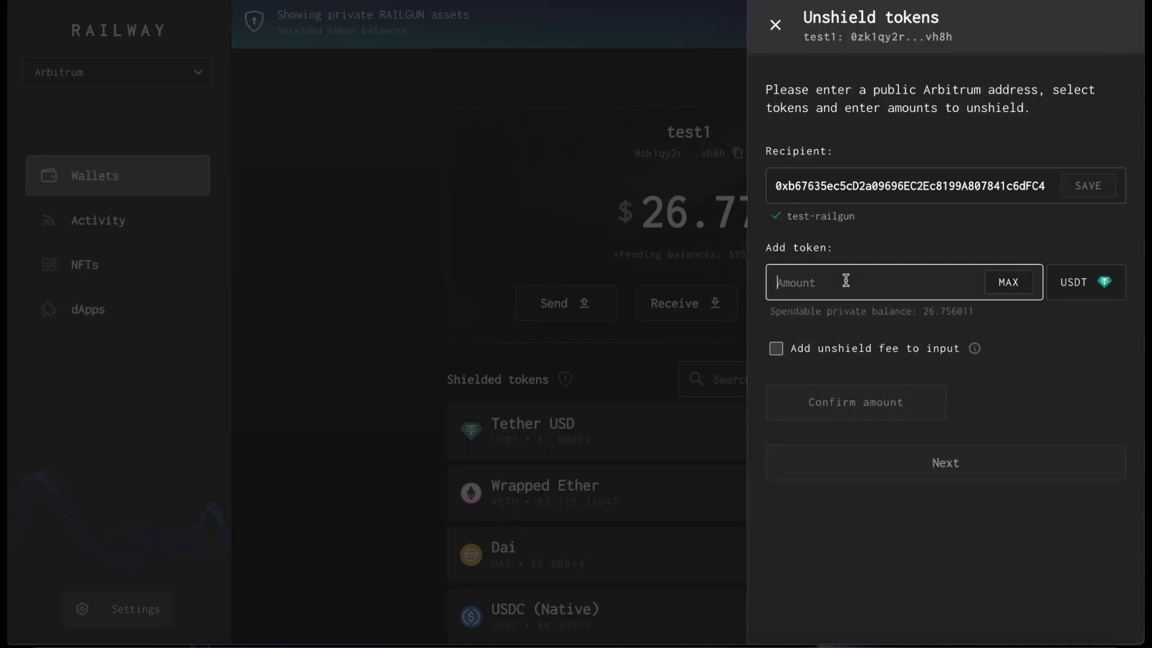
pyautogui.click(1093, 290)
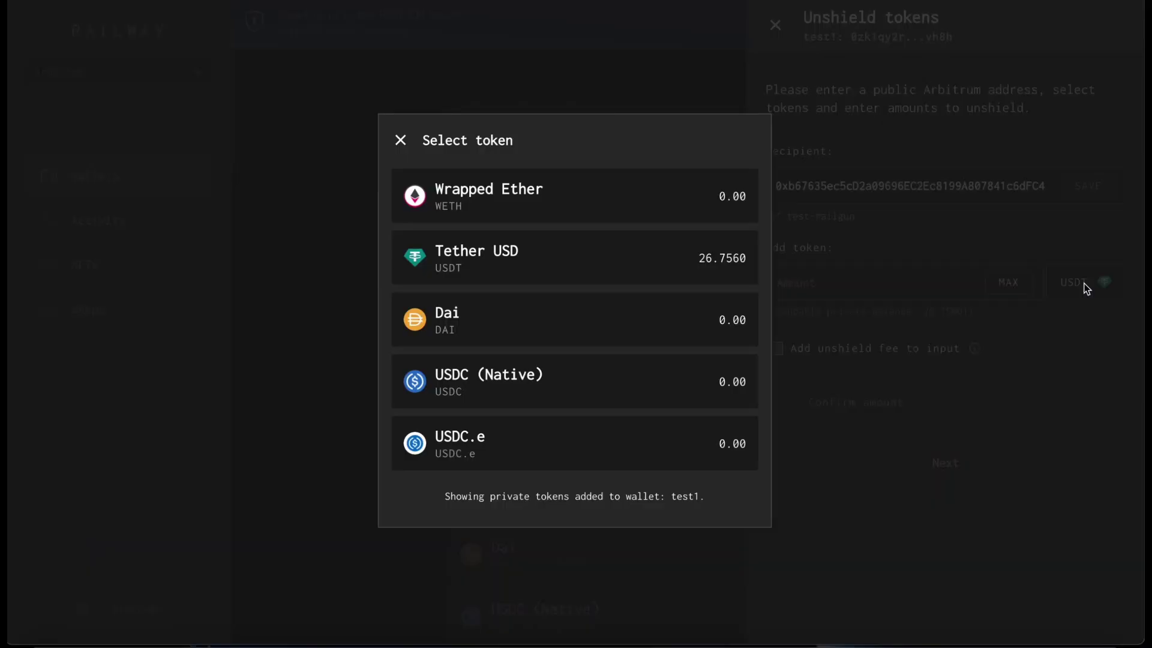
pyautogui.click(624, 259)
pyautogui.click(924, 287)
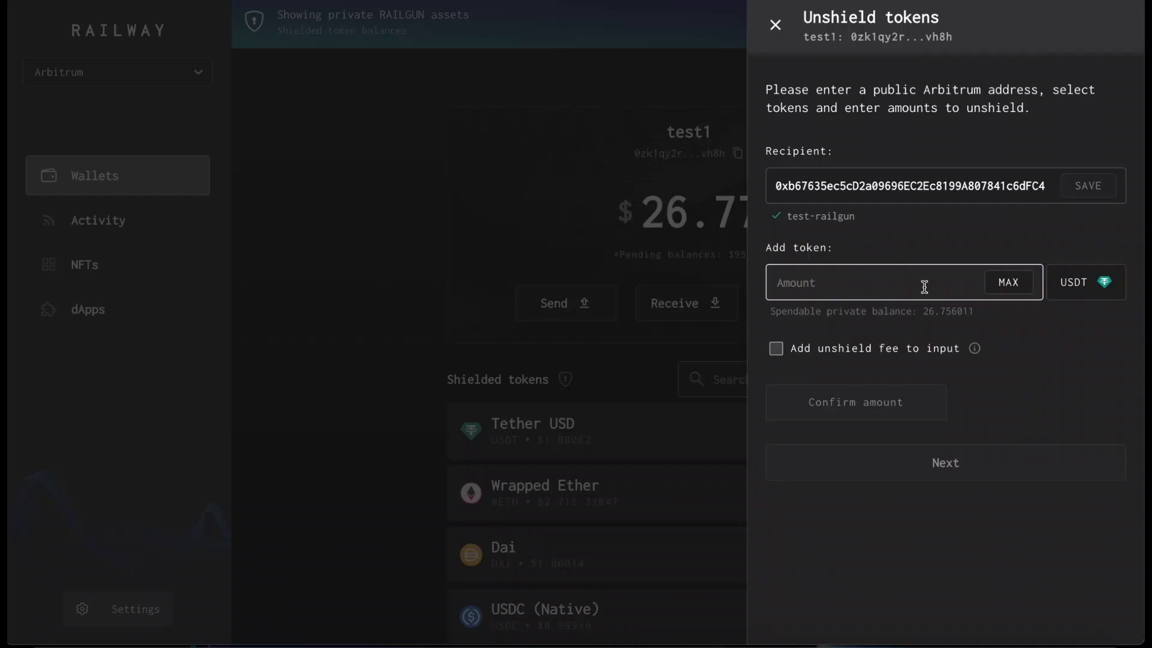
pyautogui.write('20')
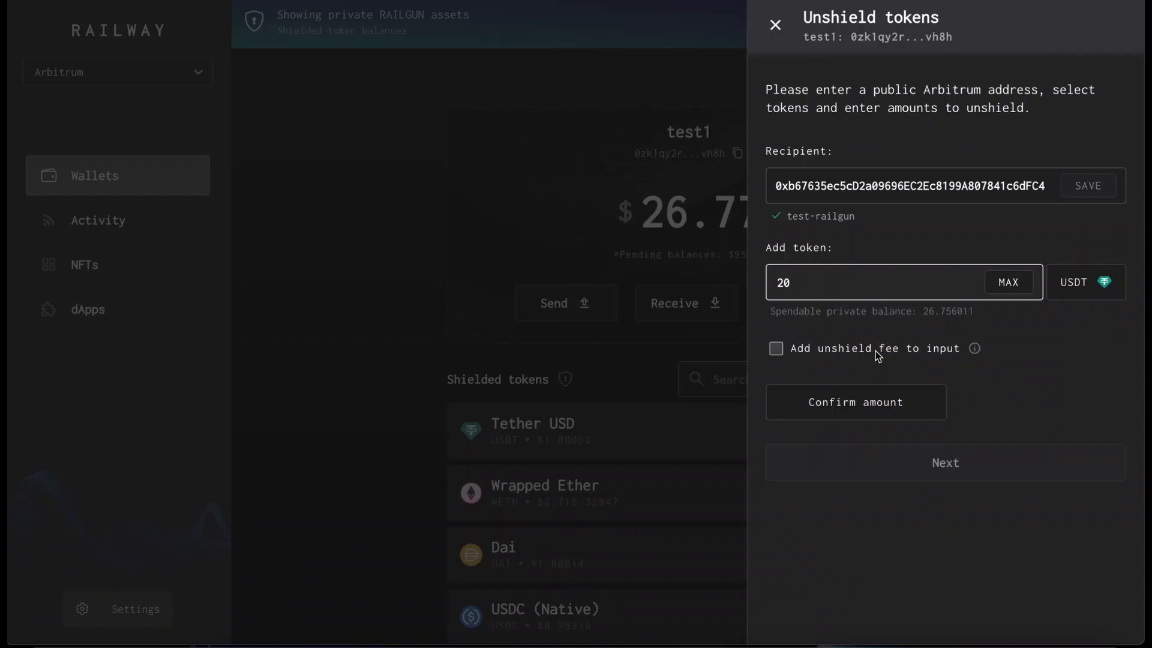
pyautogui.click(782, 350)
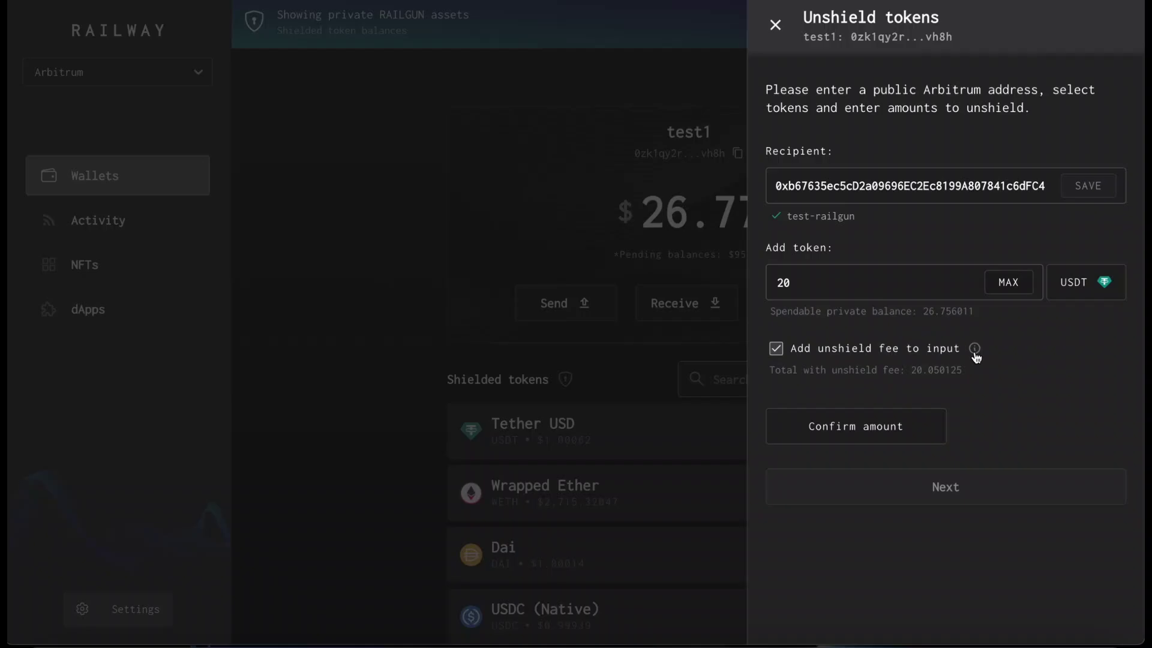
pyautogui.click(888, 425)
pyautogui.click(900, 417)
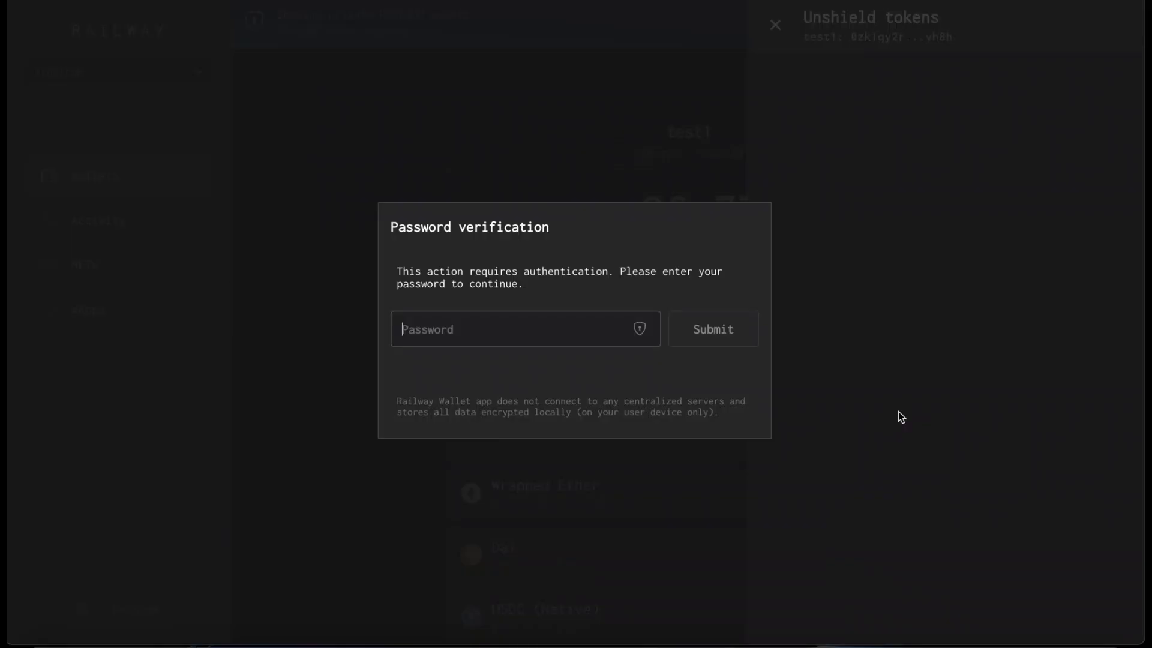
# - Enter the wallet password and choose self broadcast, initially picking test 2 as signer
pyautogui.click(548, 330)
pyautogui.write('••••••••••••')
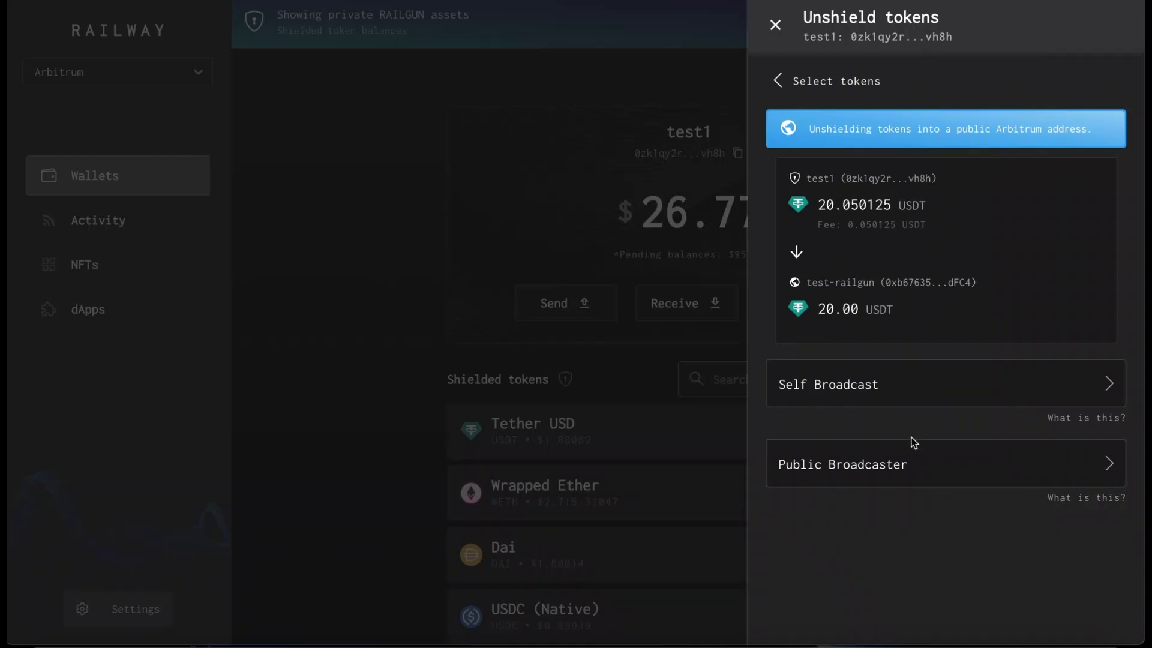
pyautogui.click(944, 387)
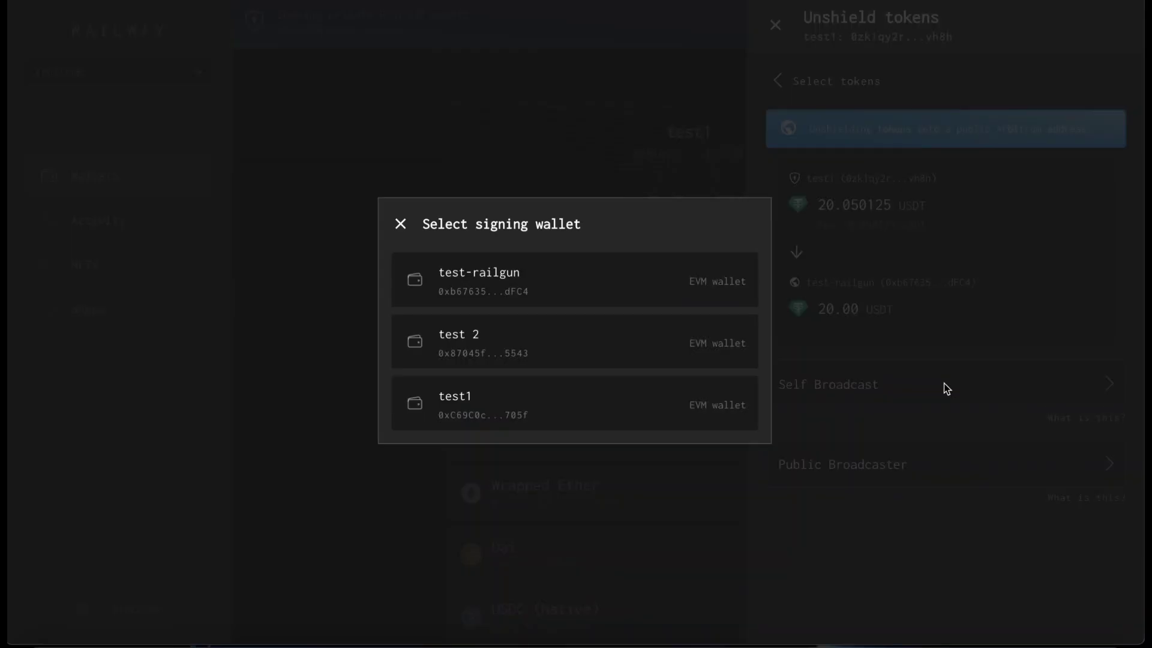
pyautogui.click(628, 352)
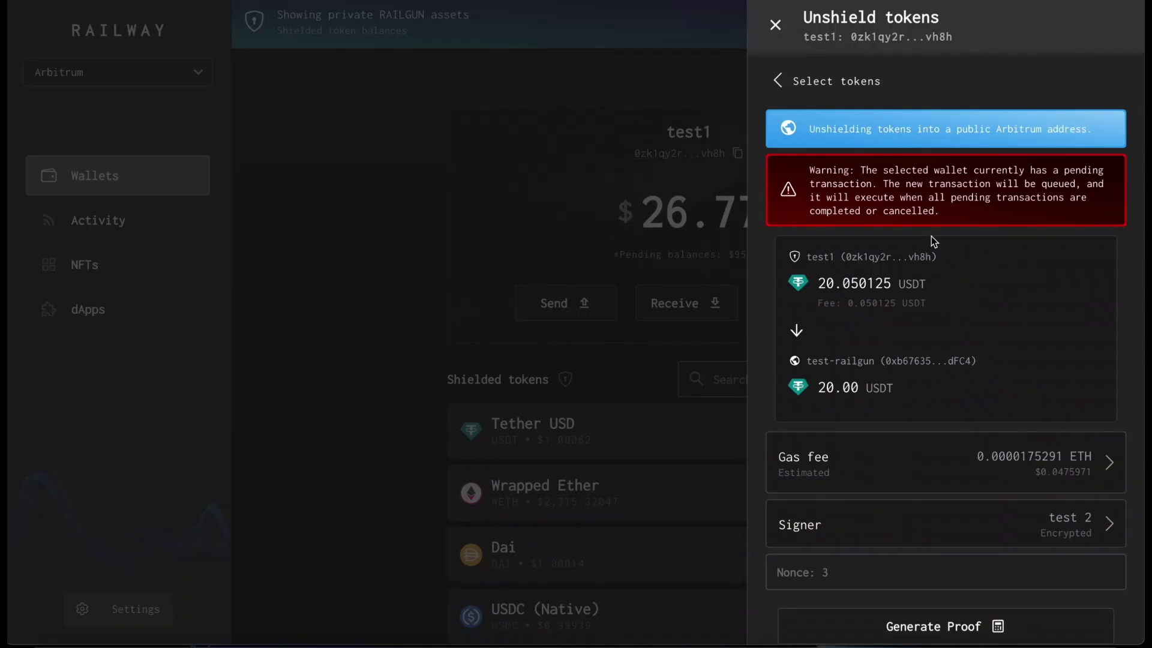
pyautogui.scroll(-1, 1014, 180)
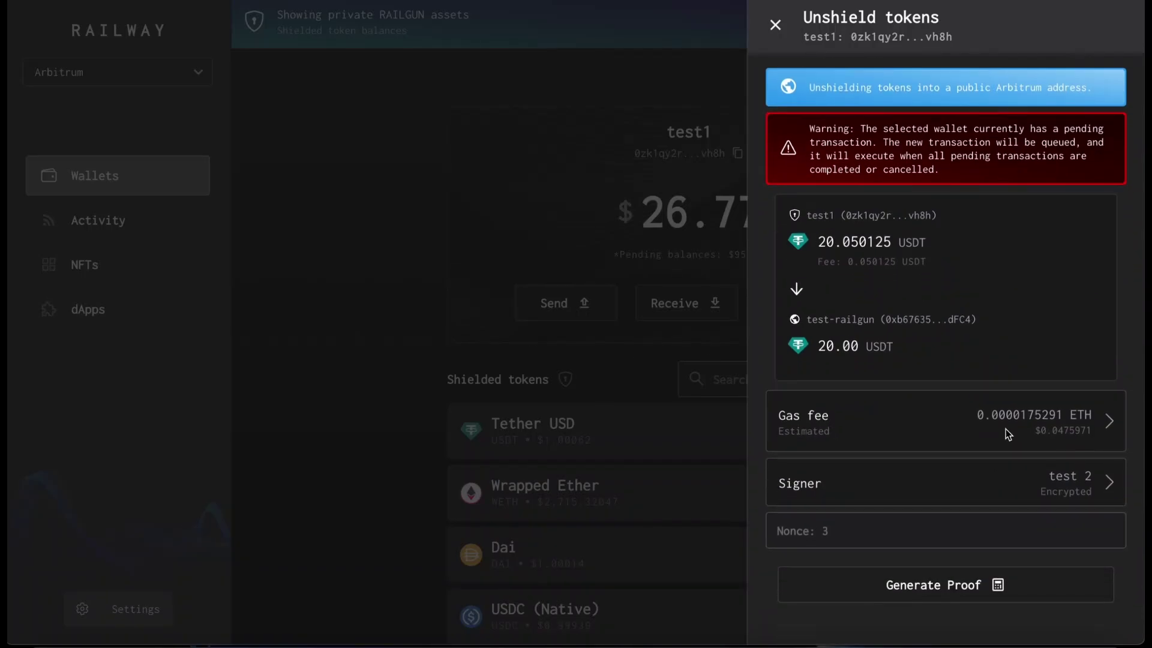
# - Switch the signing wallet to test1, generate the proof and send the 20 USDT unshield
pyautogui.click(1006, 477)
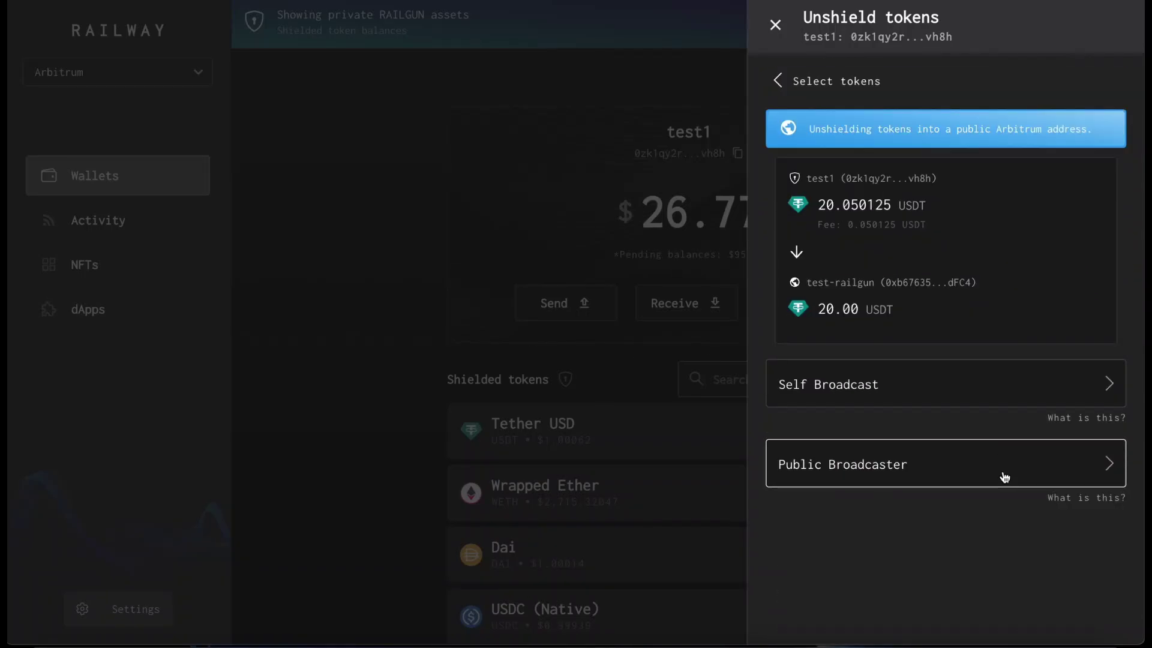
pyautogui.click(971, 389)
pyautogui.click(655, 390)
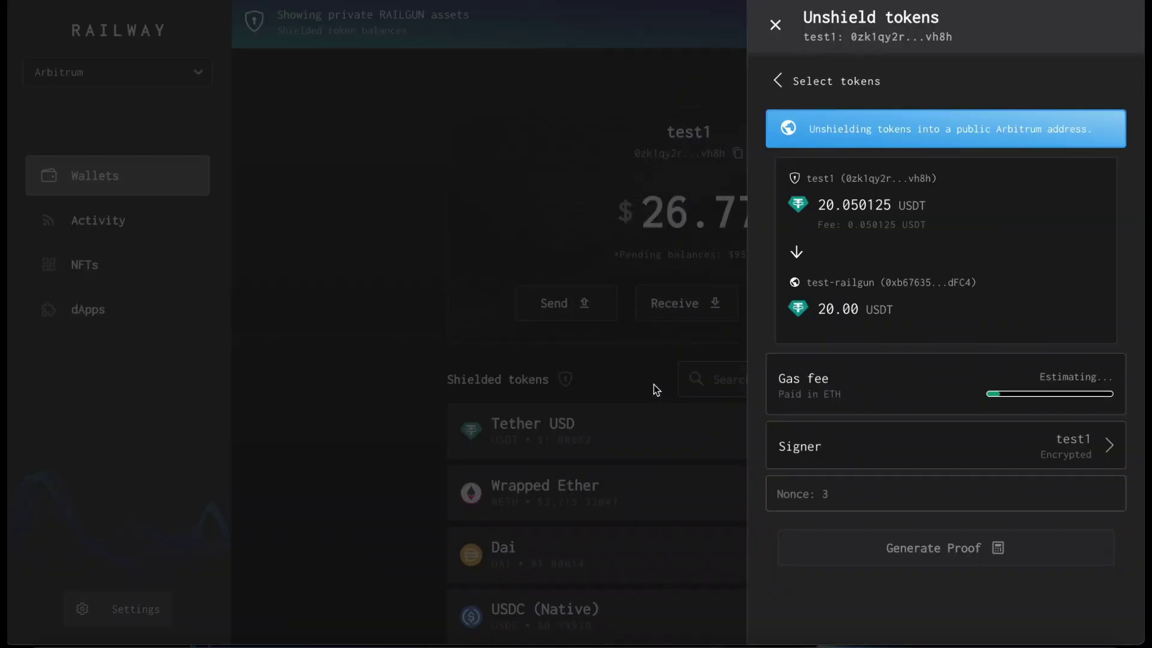
pyautogui.click(973, 555)
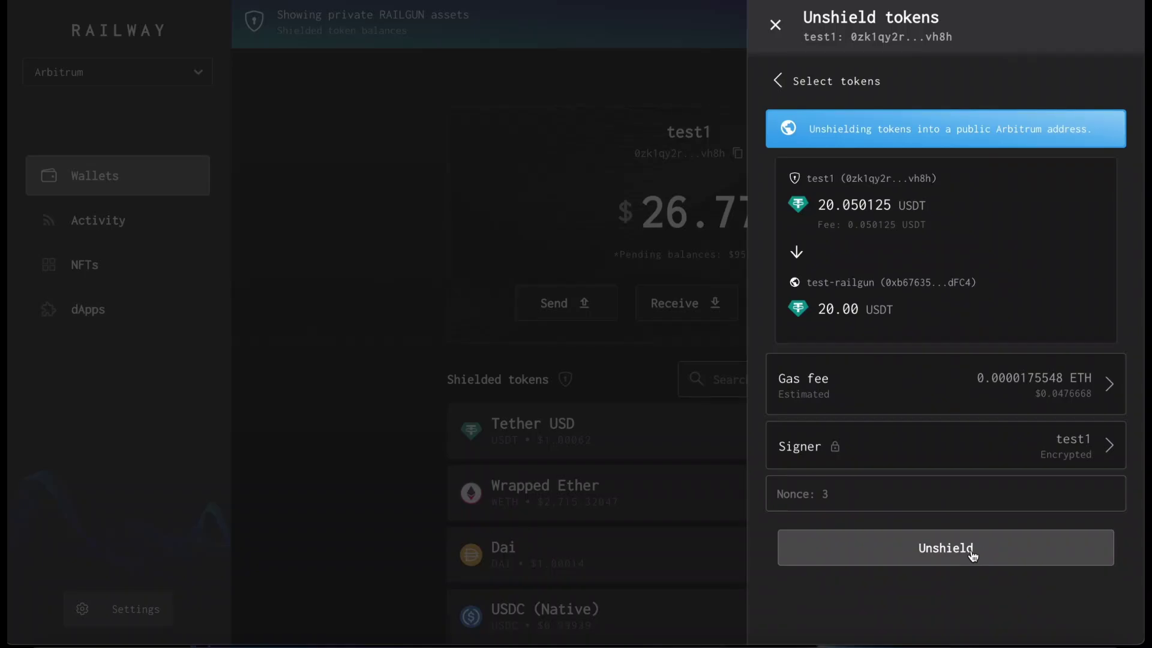
pyautogui.click(941, 545)
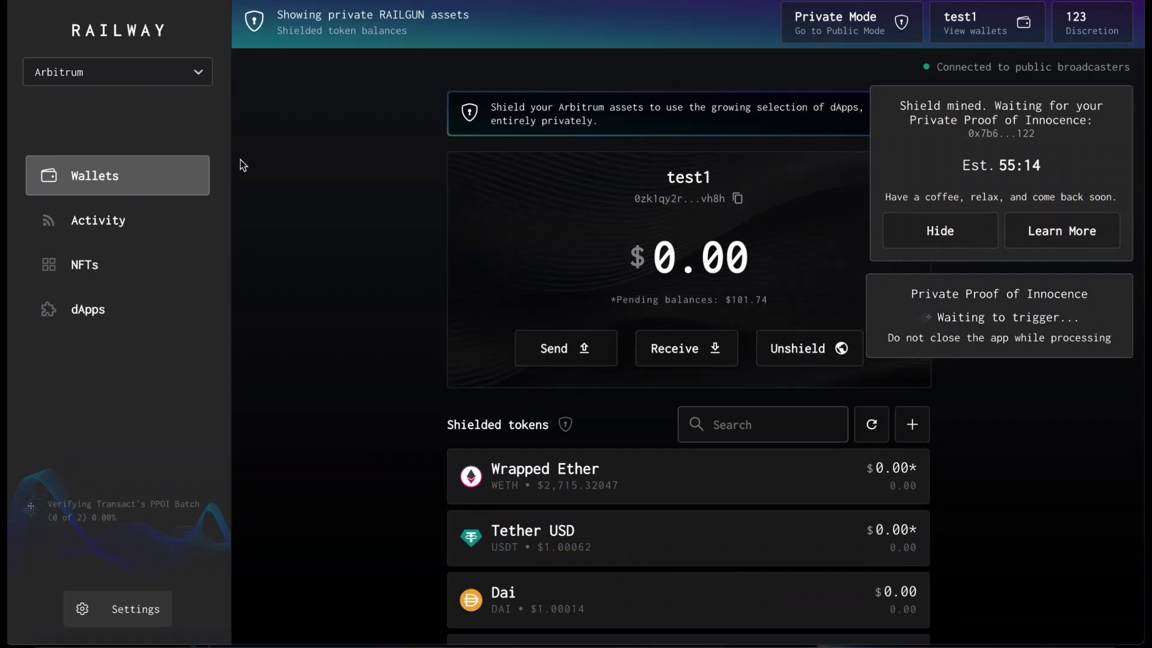
# - Check recent activity, return to the wallet overview, and bring up the dApps list with Railway DEX
pyautogui.click(152, 227)
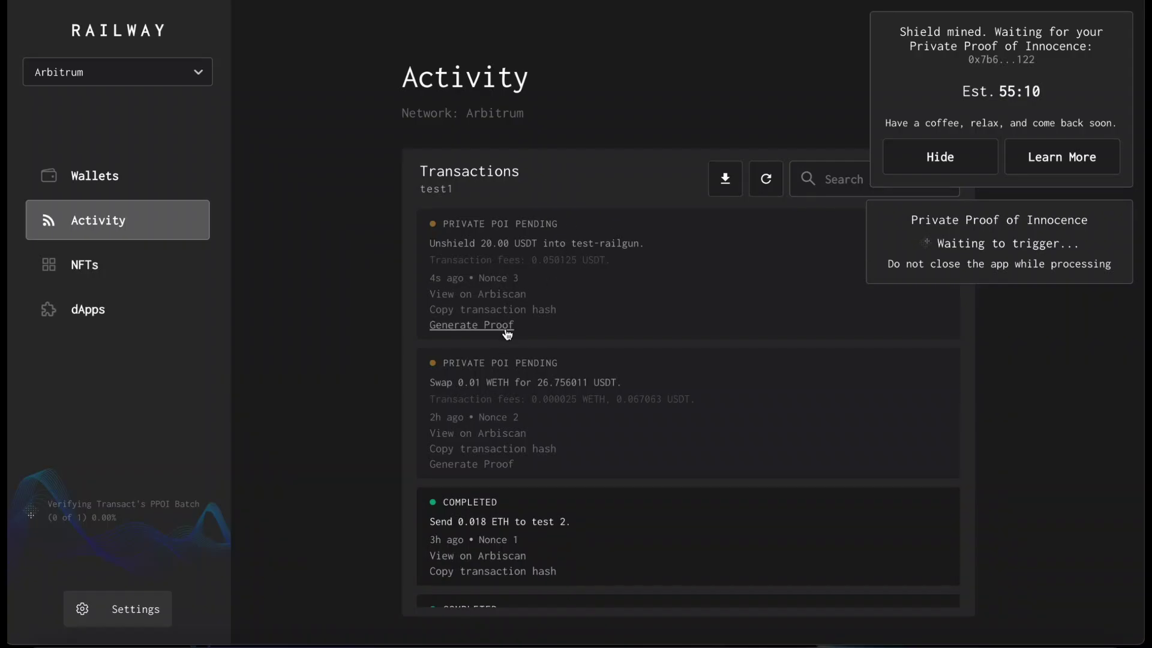
pyautogui.scroll(-2, 505, 329)
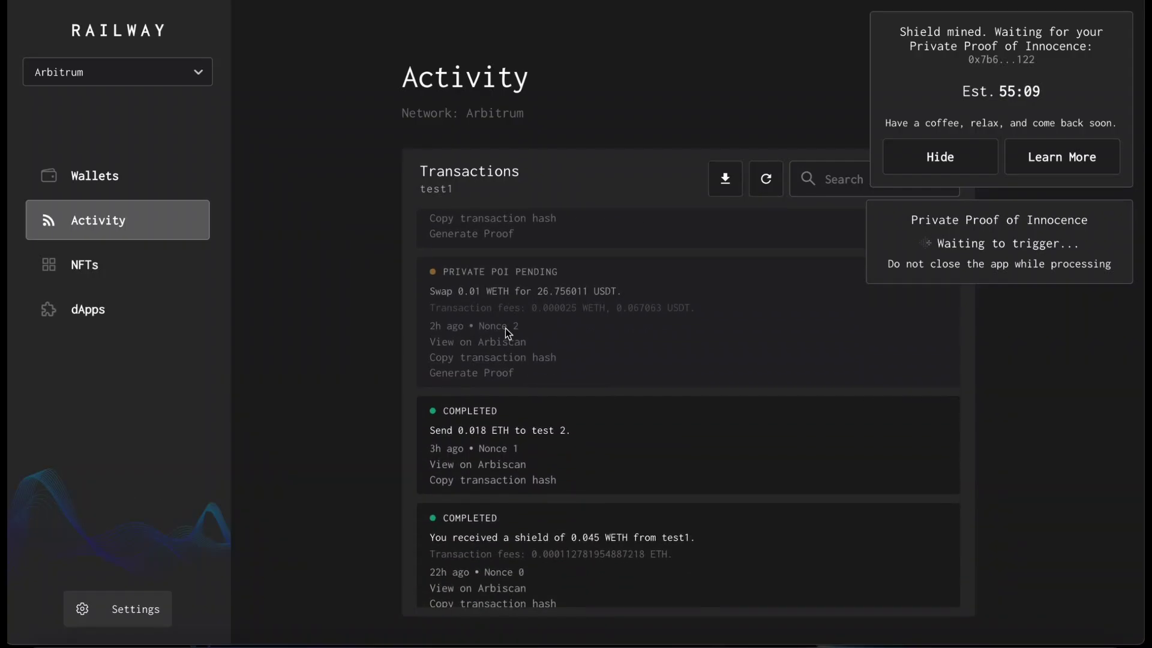
pyautogui.click(143, 175)
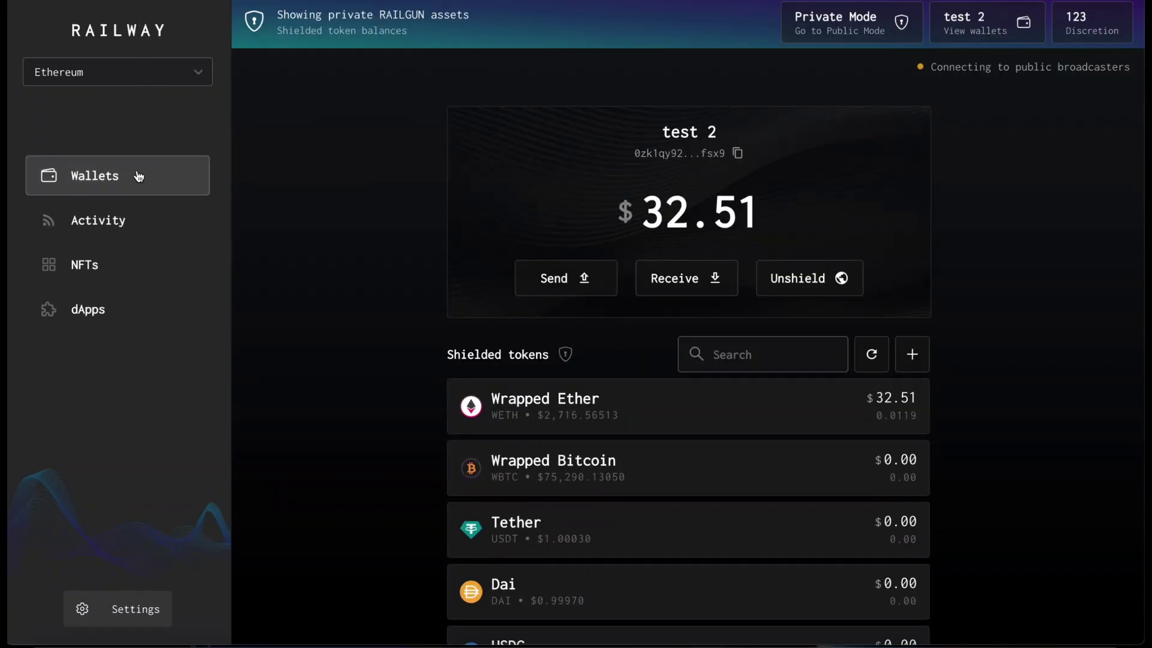
pyautogui.click(109, 310)
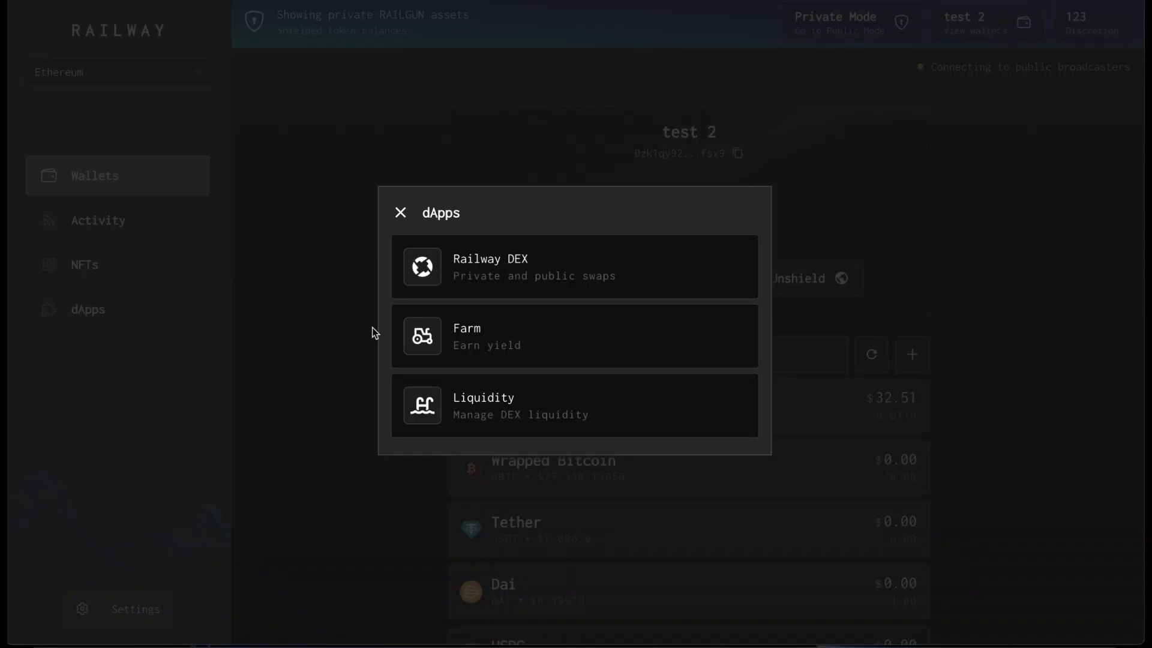
# - In Railway DEX on Ethereum, keep WETH as the pay token and set the amount to 0.0039
pyautogui.click(528, 270)
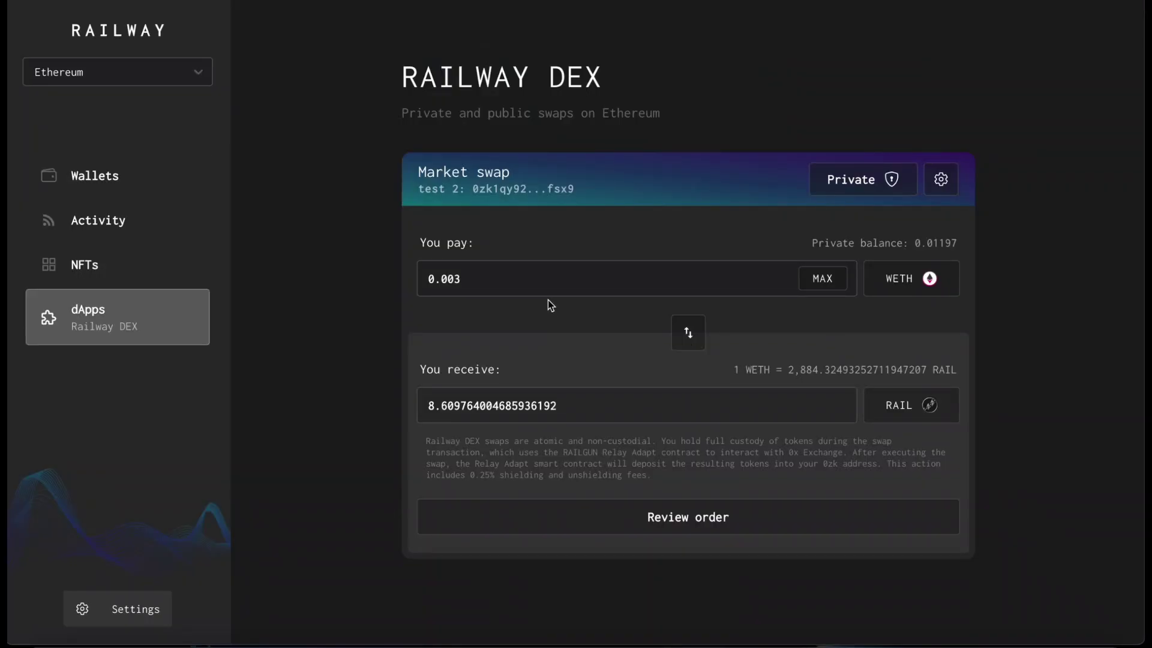
pyautogui.click(96, 74)
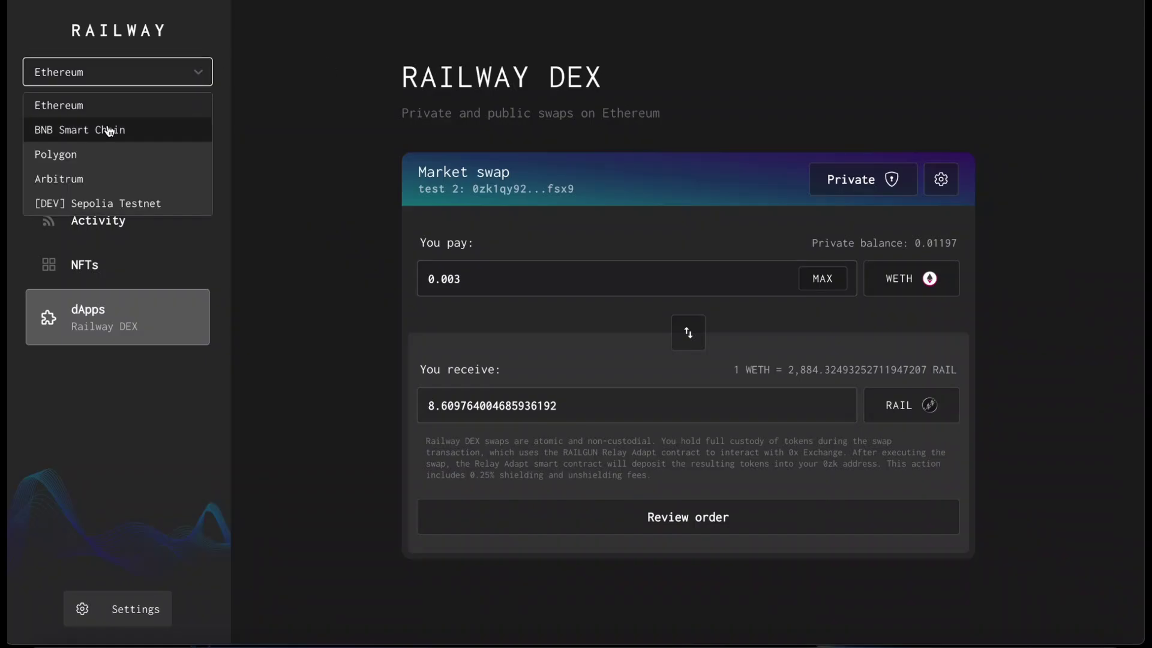
pyautogui.click(312, 204)
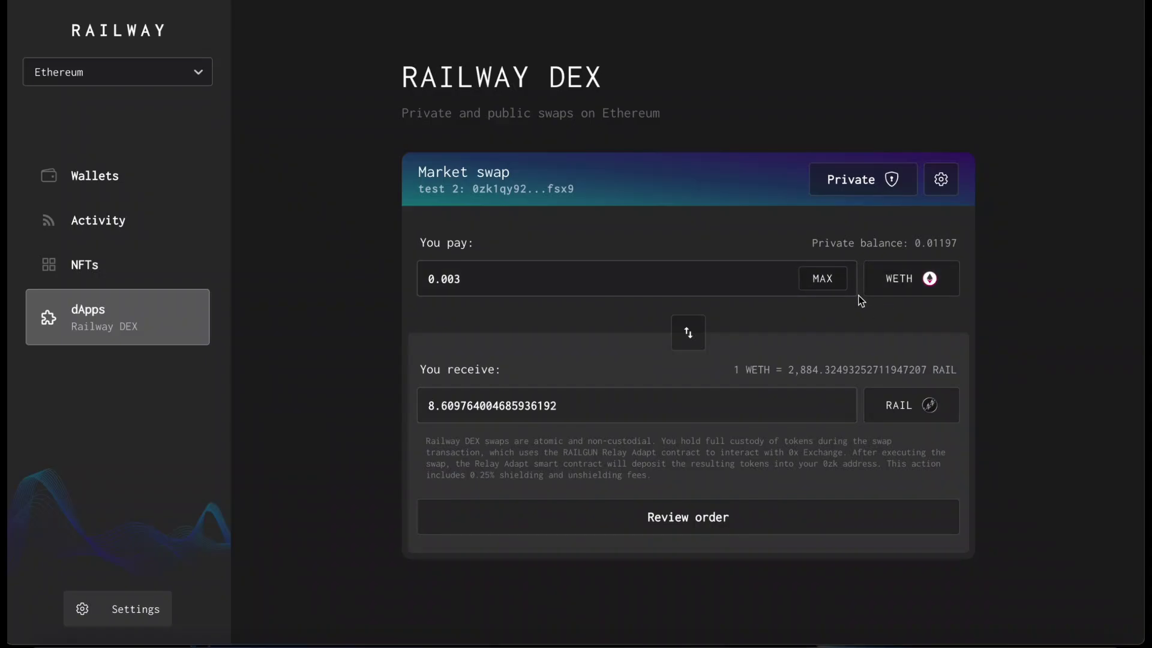
pyautogui.click(915, 280)
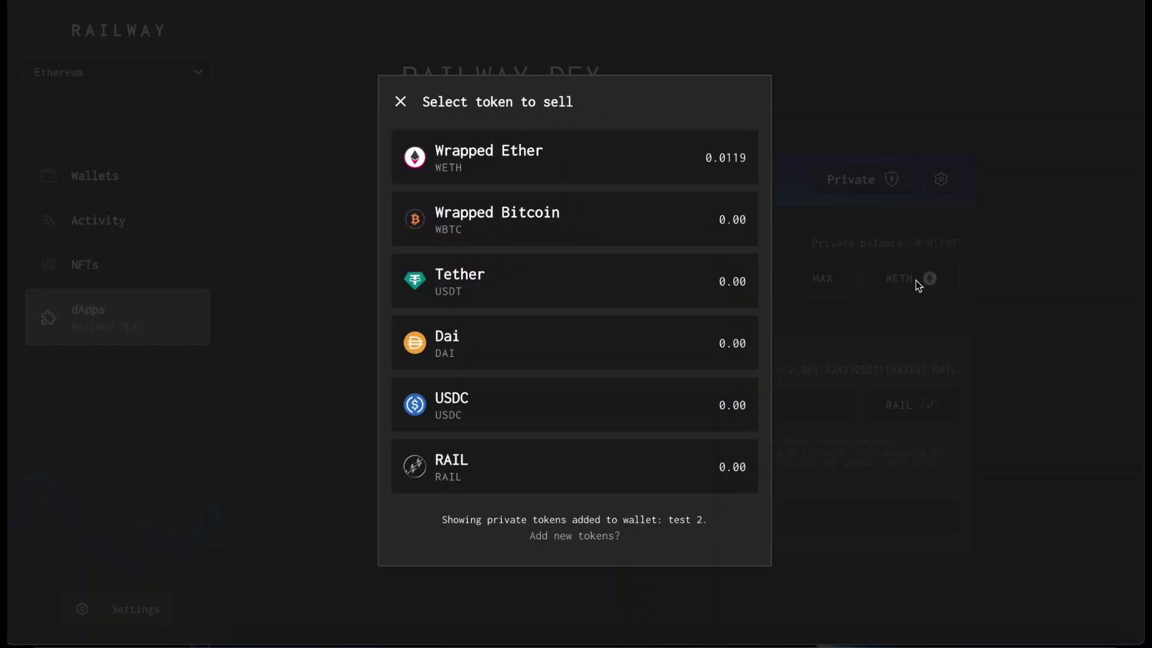
pyautogui.click(634, 167)
pyautogui.click(507, 277)
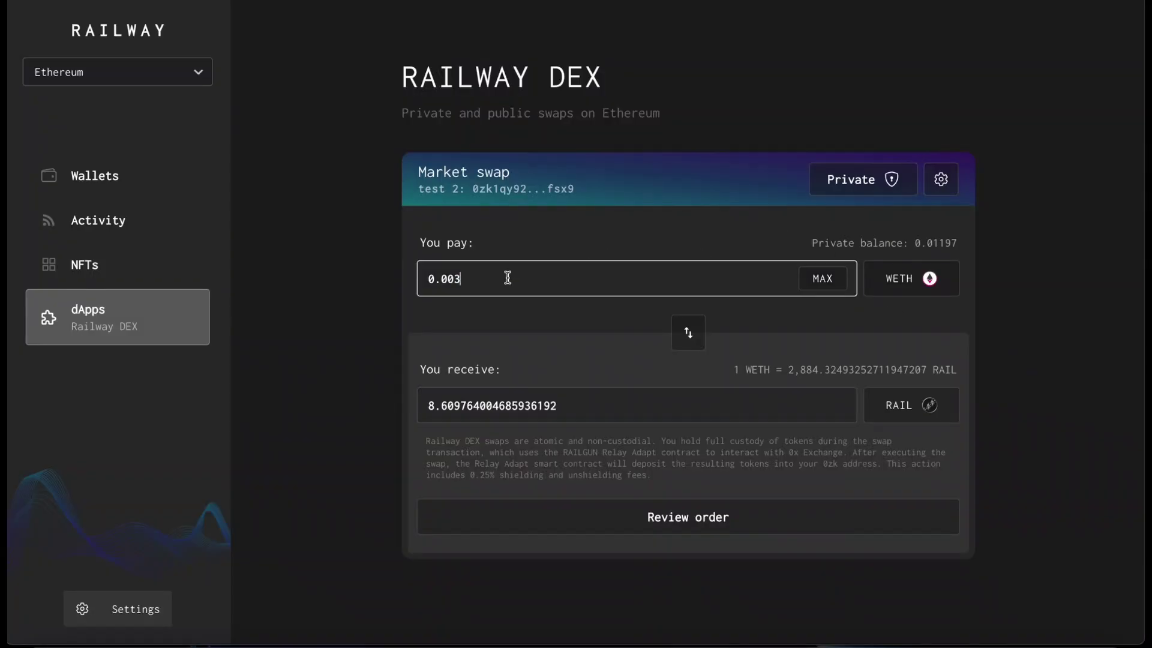
pyautogui.write('9')
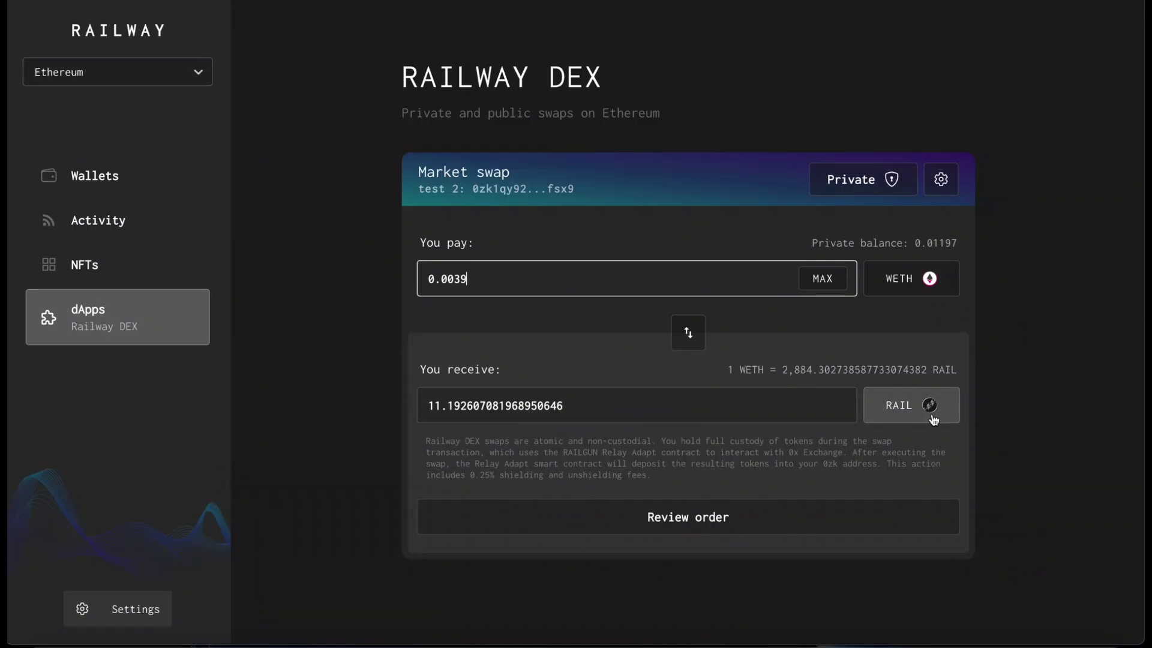
# - Open the order review with the password and read the self-broadcast and public broadcaster explanations
pyautogui.click(726, 511)
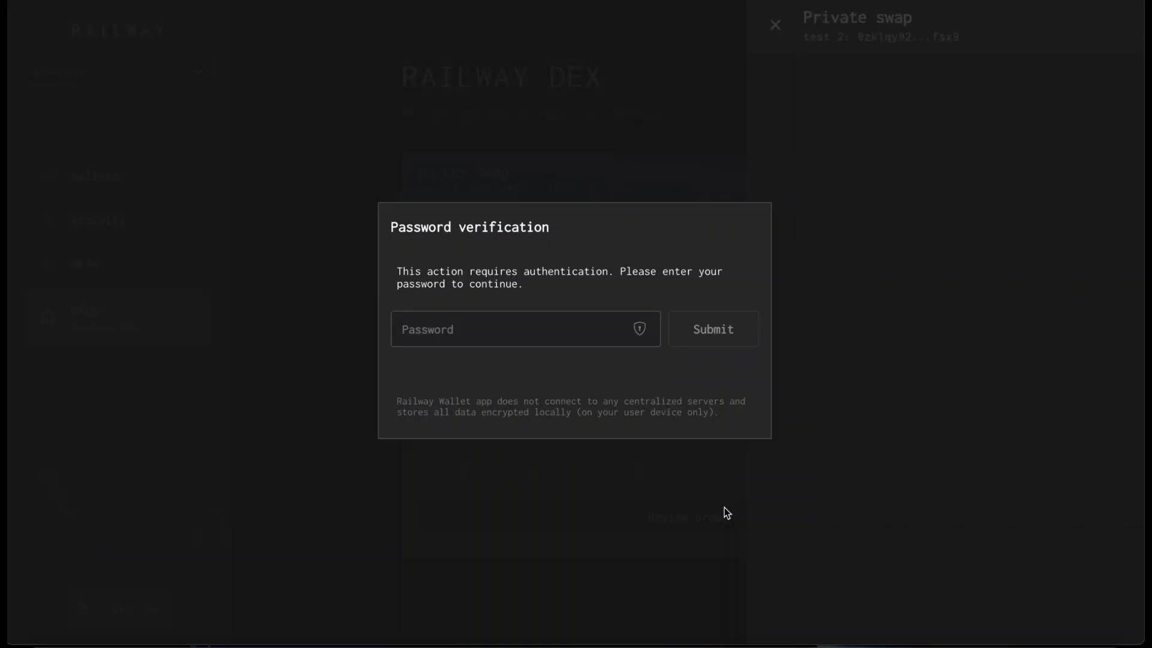
pyautogui.write('•••••••••')
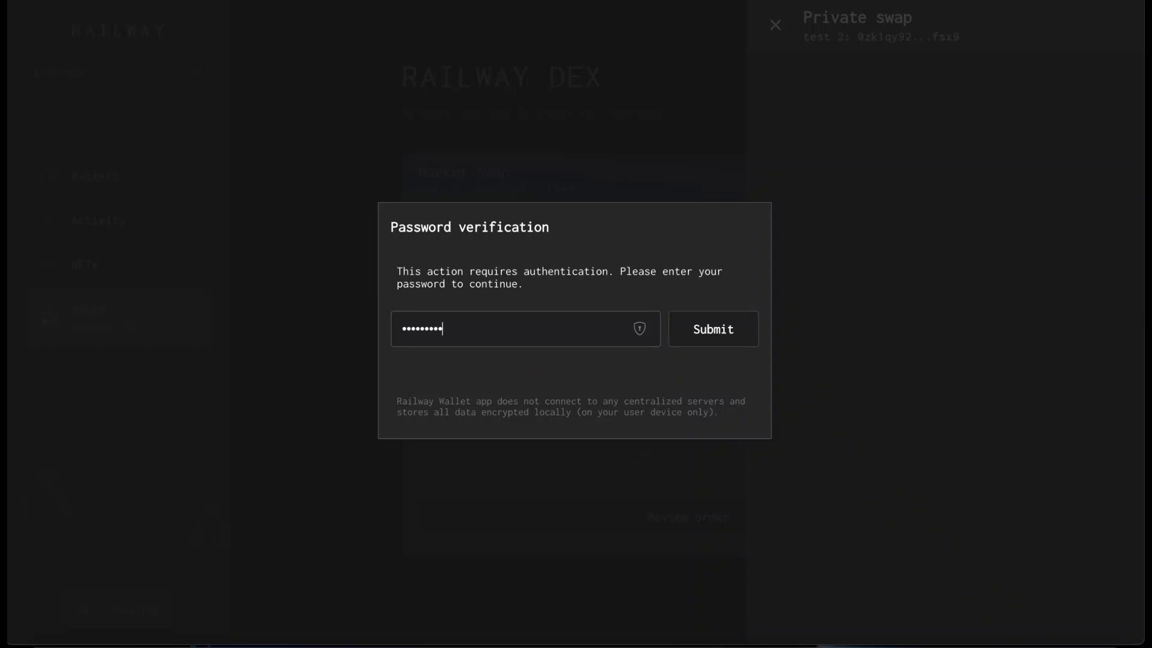
pyautogui.press('Return')
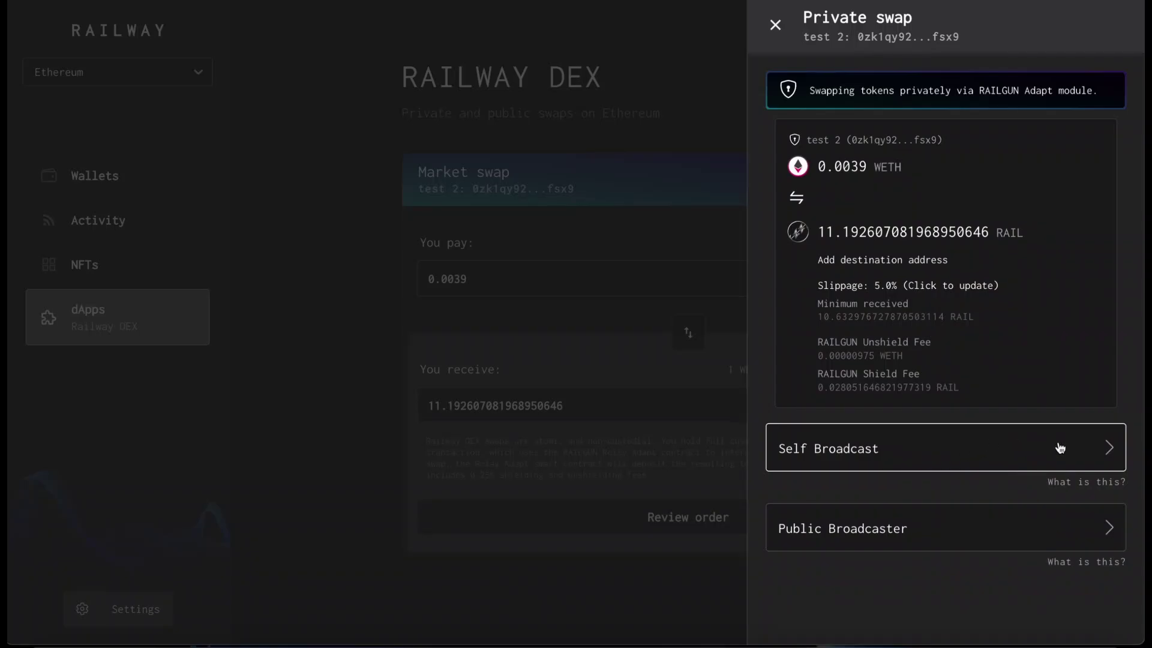
pyautogui.click(1078, 485)
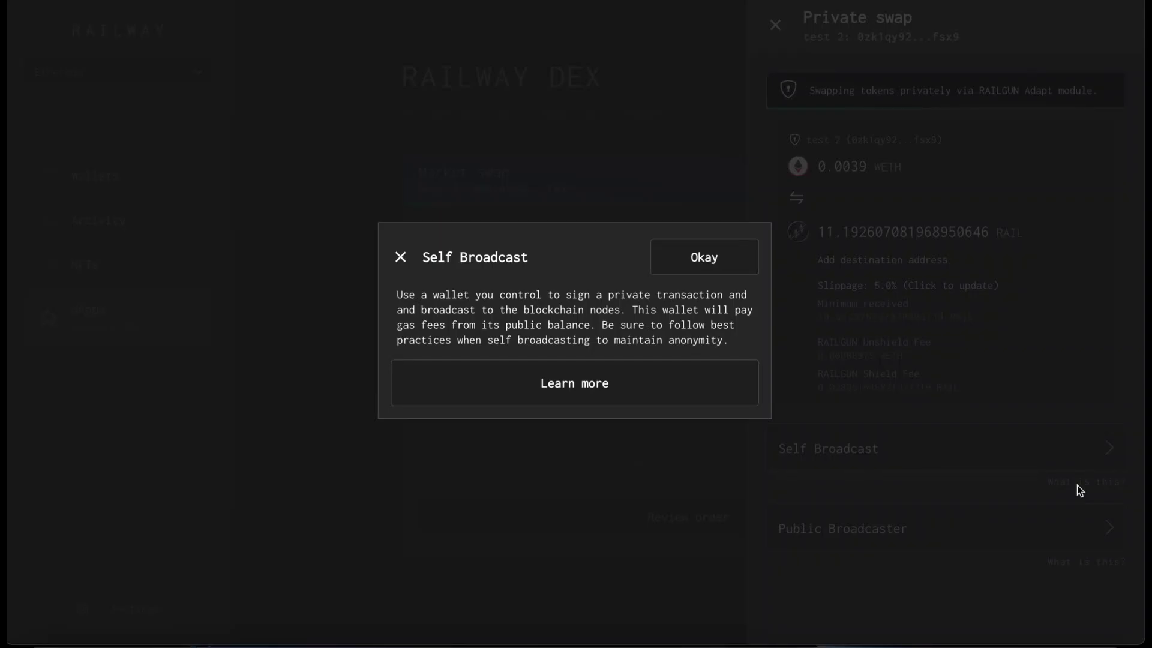
pyautogui.click(930, 295)
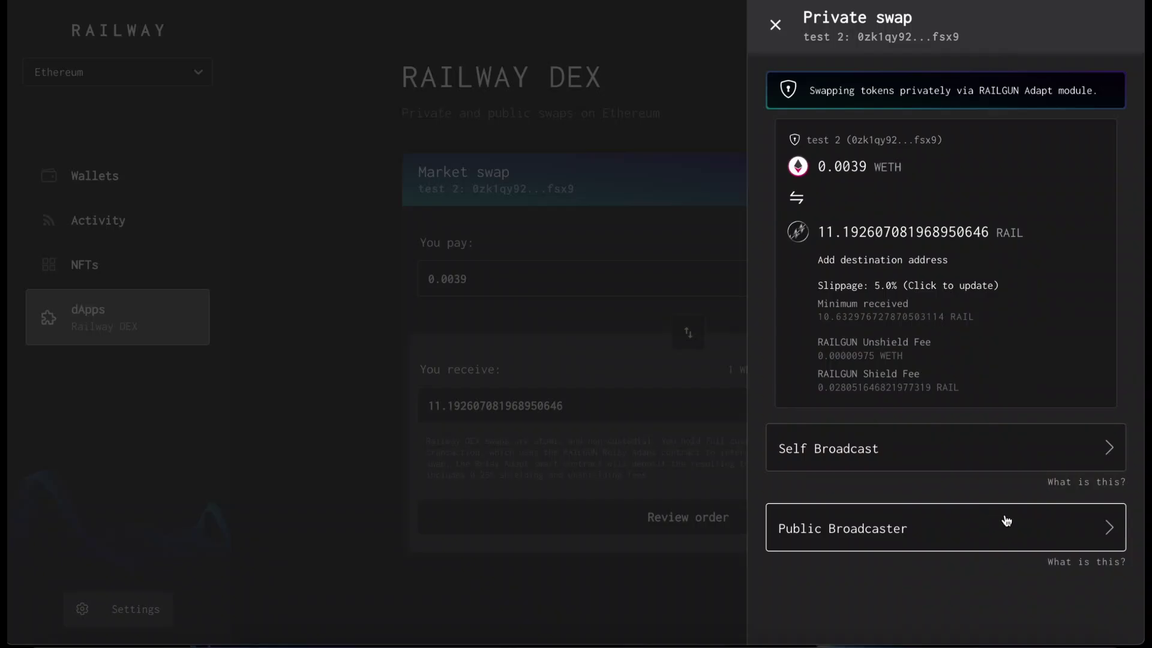
pyautogui.click(1084, 562)
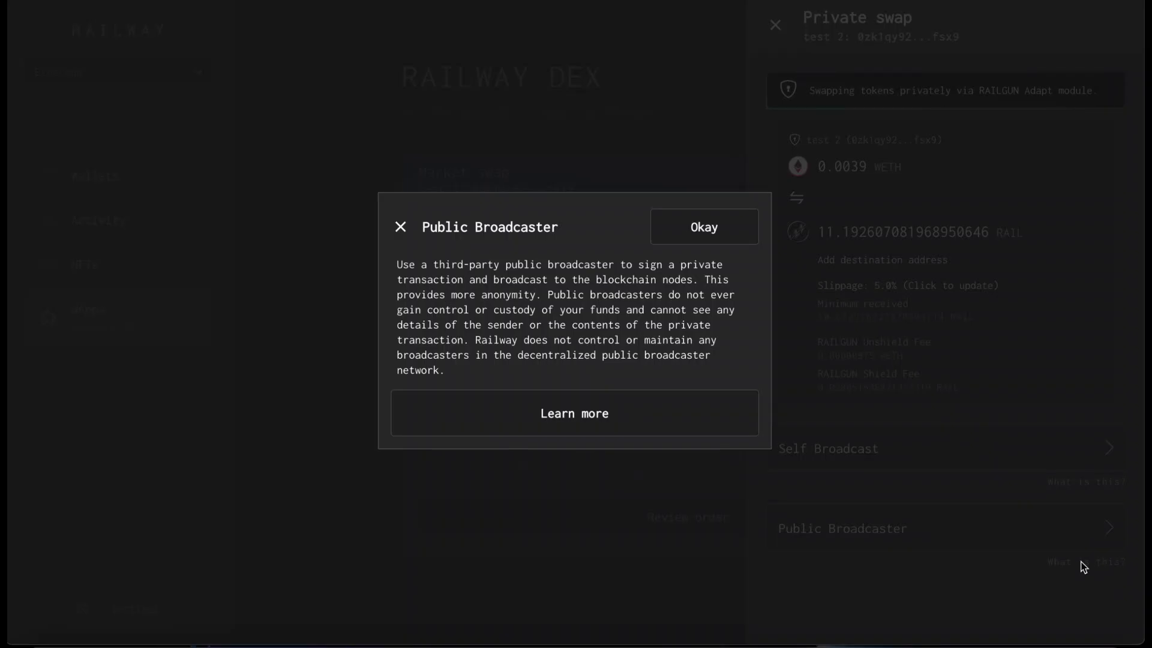
pyautogui.click(840, 497)
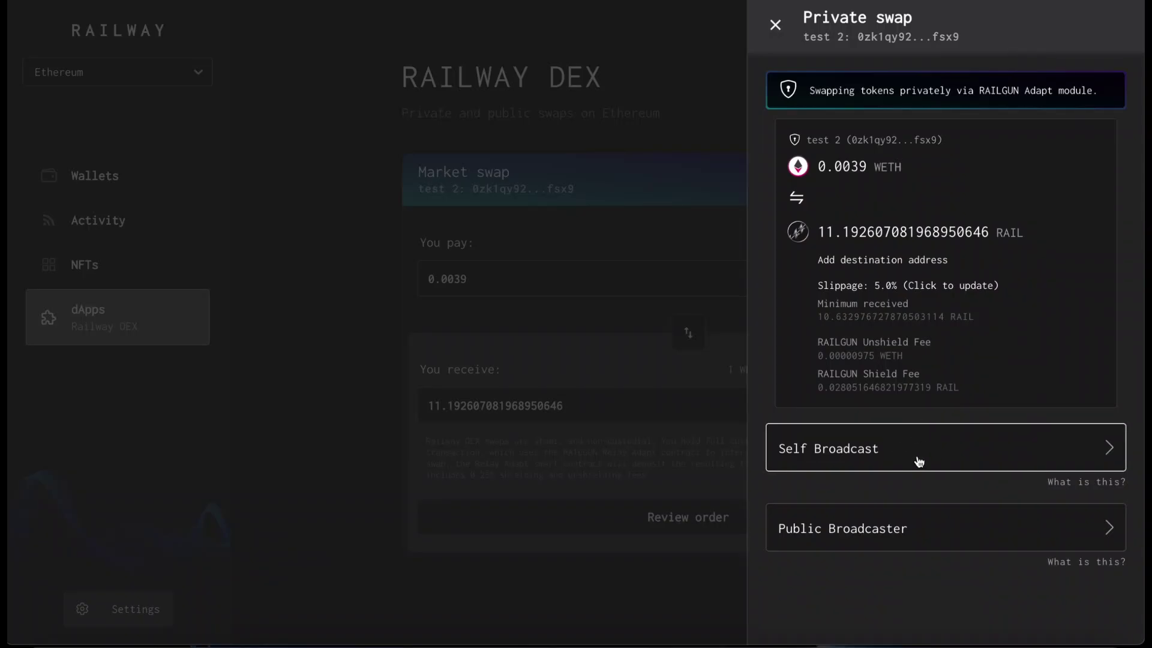
# - Choose self broadcast signed by test 2 and get the 0.0436632159 ETH gas estimate
pyautogui.click(917, 457)
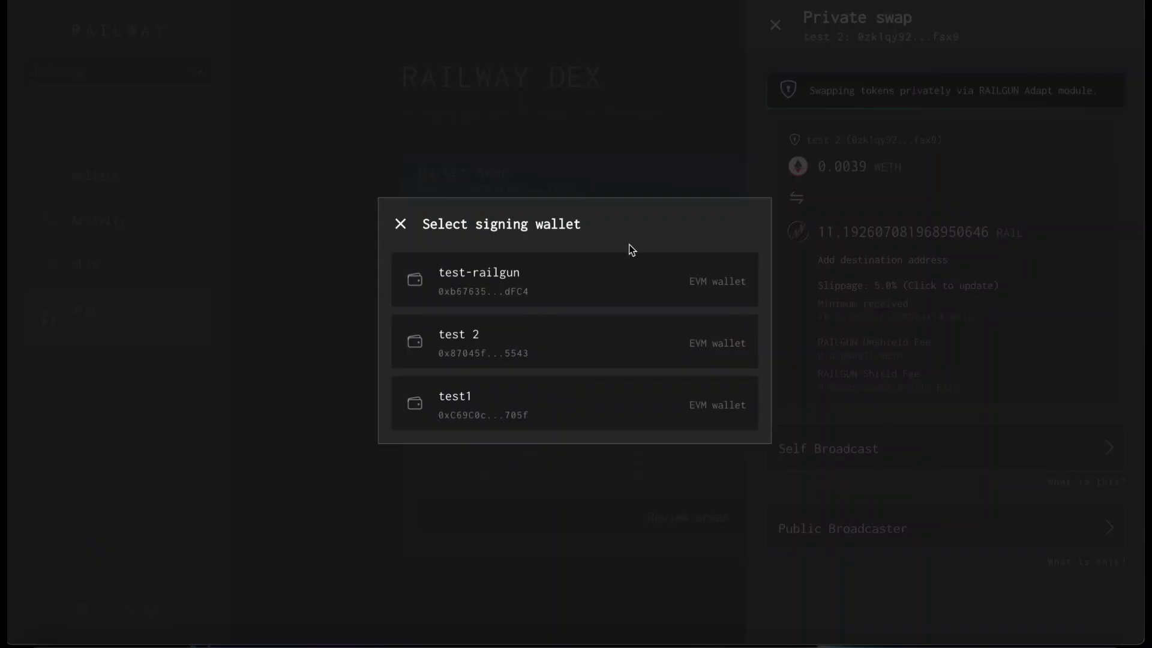
pyautogui.click(621, 343)
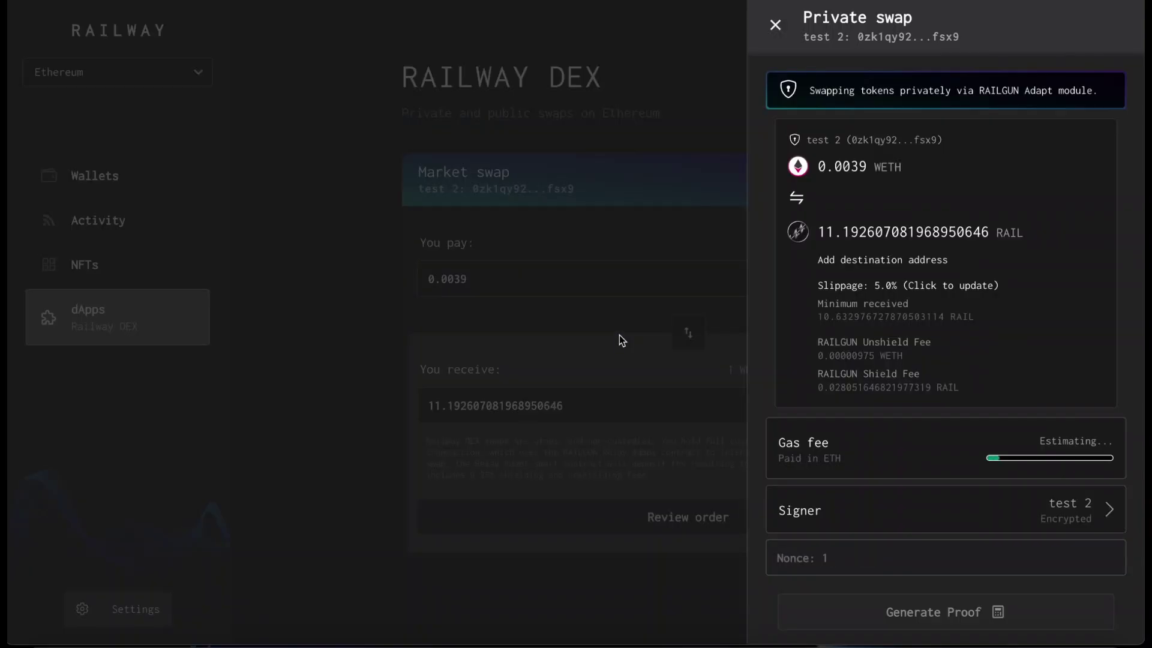
pyautogui.scroll(-1, 1007, 403)
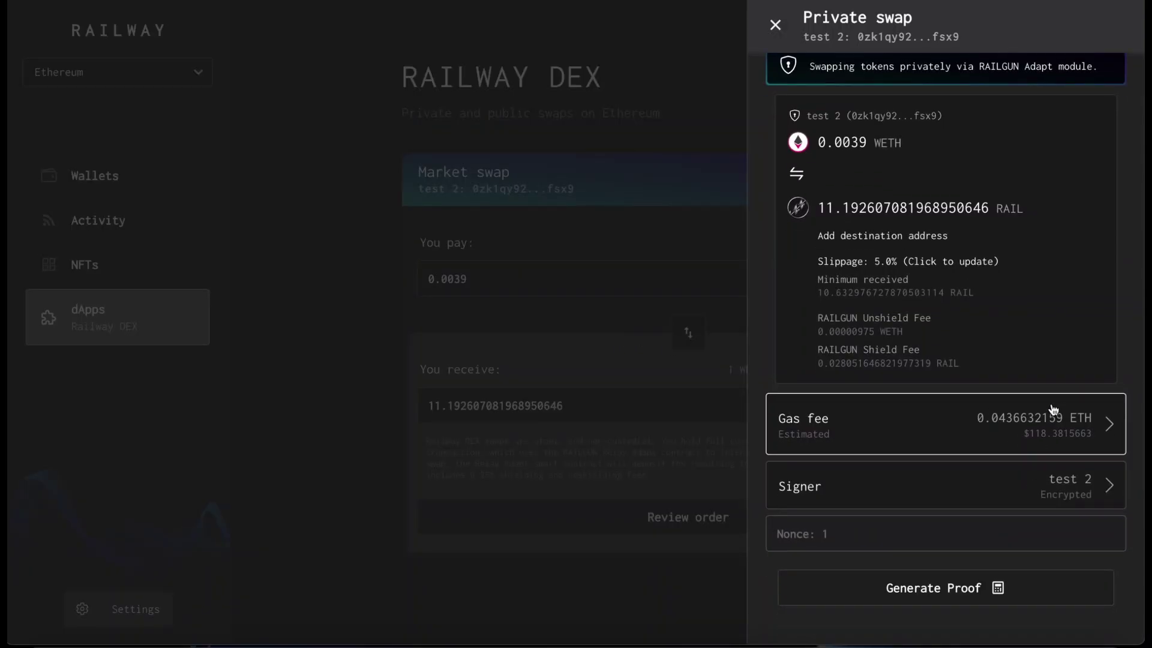
# - Generate the swap proof, switch to Arbitrum, and view test 2's $4.87 USDT private balance
pyautogui.click(941, 595)
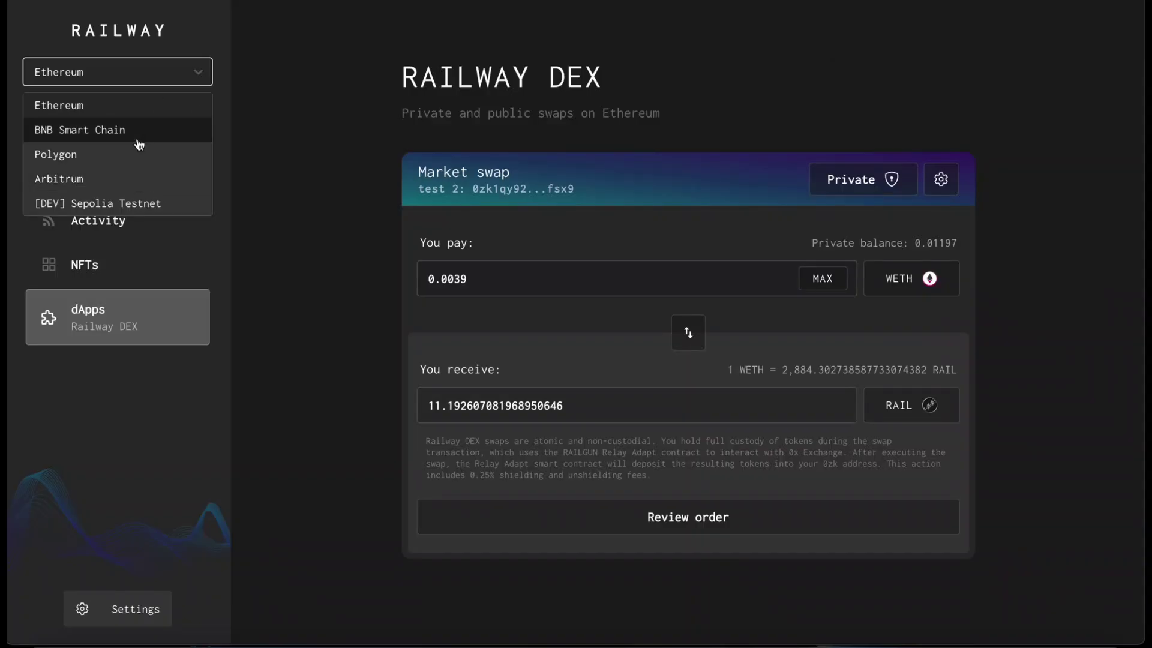
pyautogui.click(104, 180)
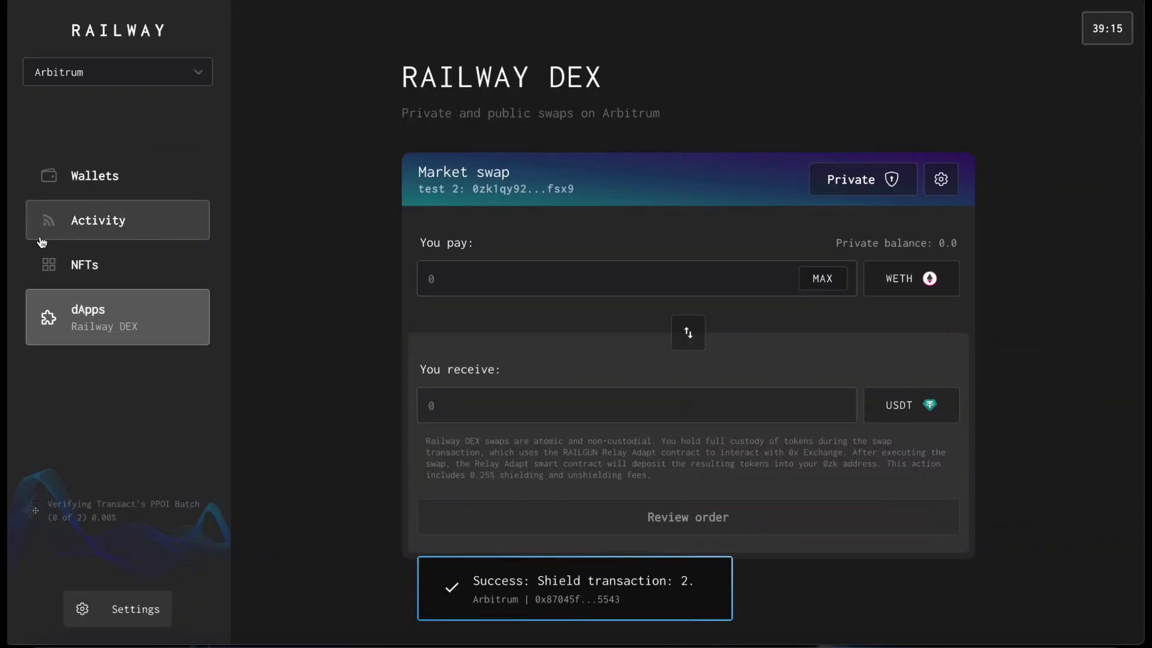
pyautogui.click(84, 175)
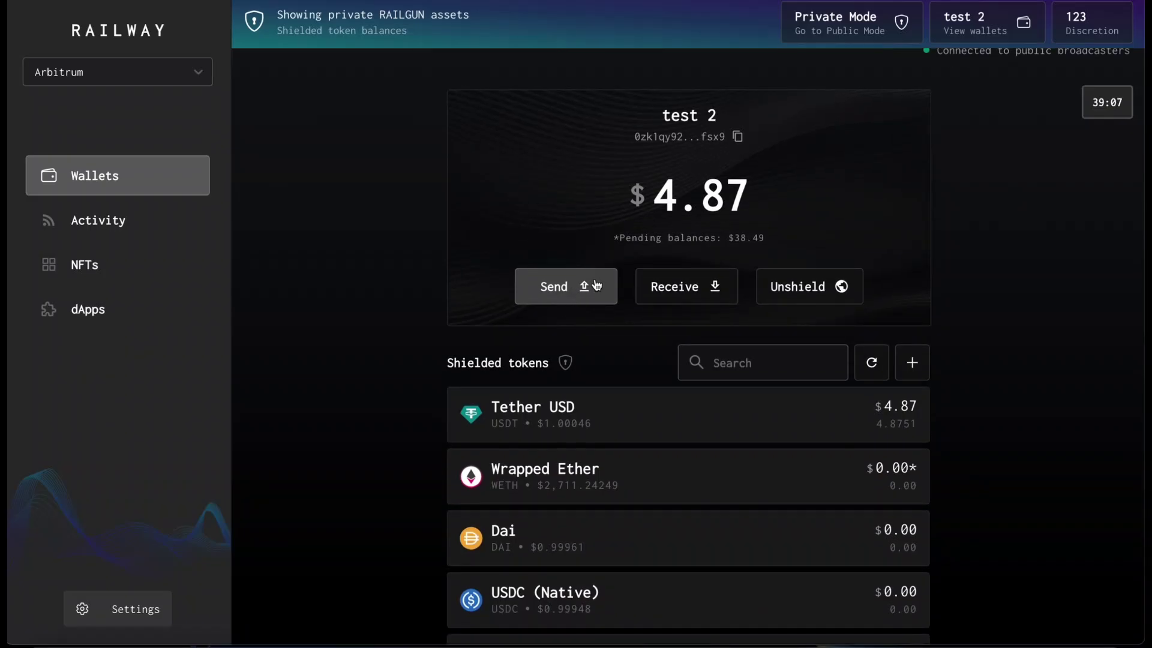
# - Switch to test1 to copy its private 0zk address, then make test 2 active again
pyautogui.click(591, 307)
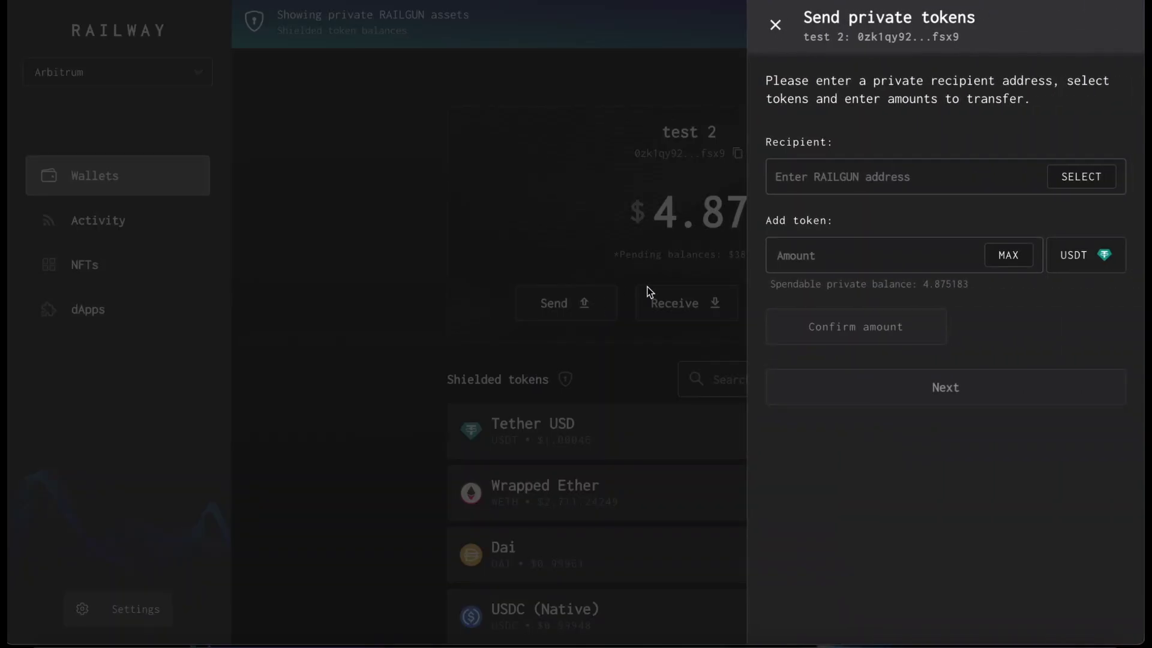
pyautogui.click(865, 174)
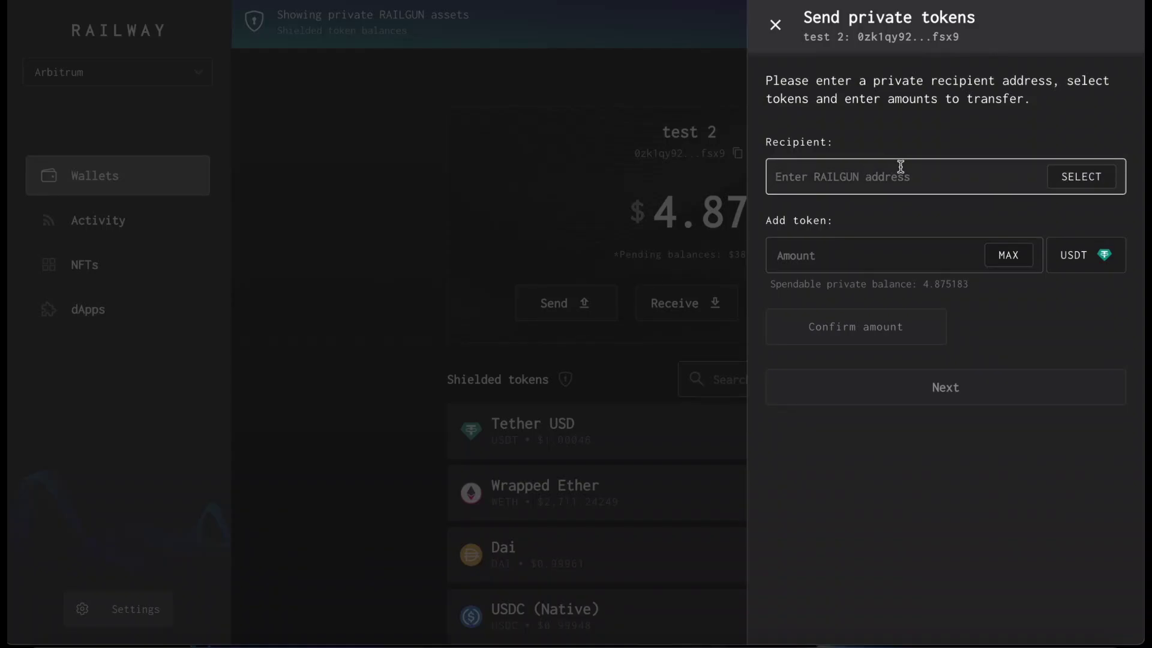
pyautogui.press('Escape')
pyautogui.click(863, 21)
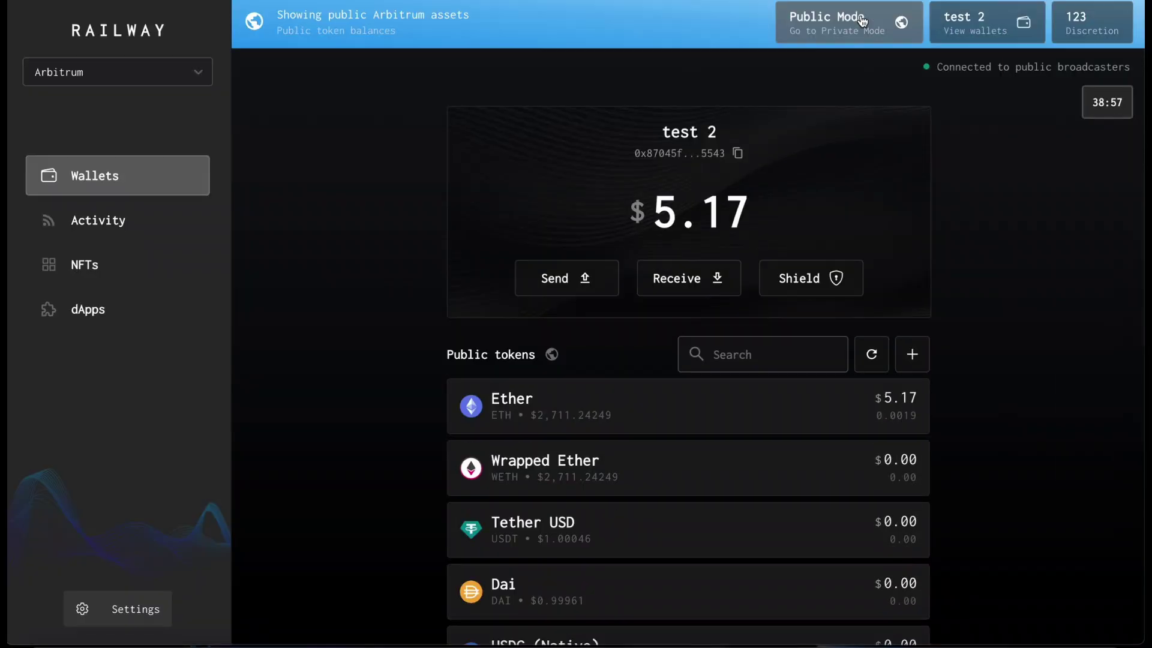
pyautogui.click(862, 21)
pyautogui.click(996, 24)
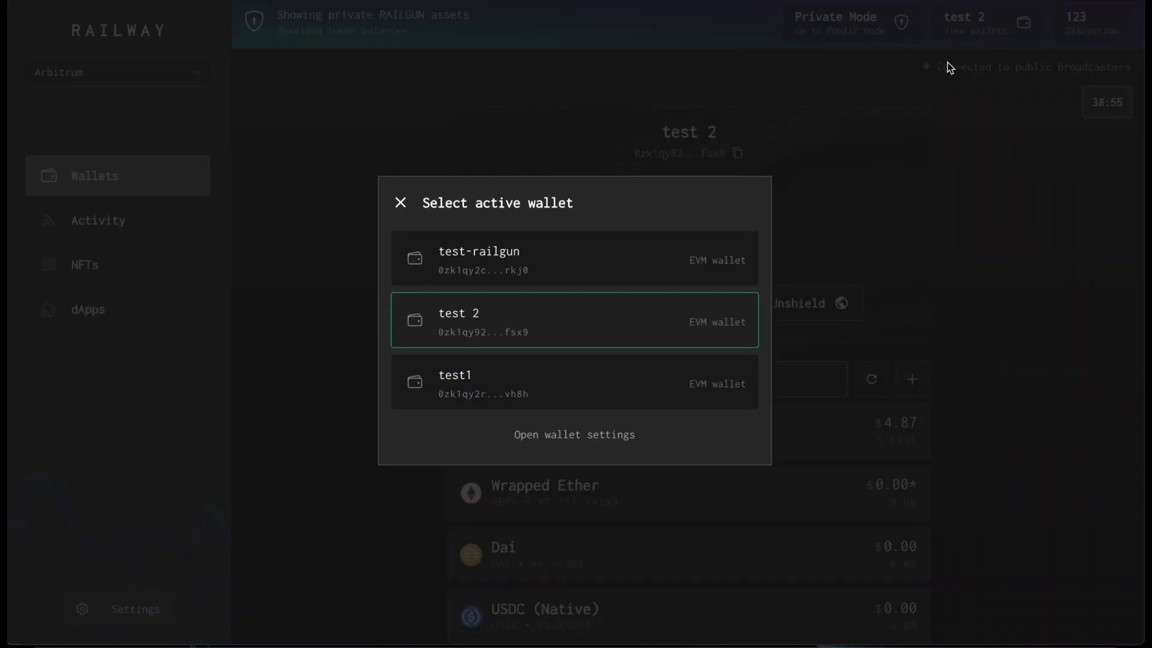
pyautogui.click(601, 383)
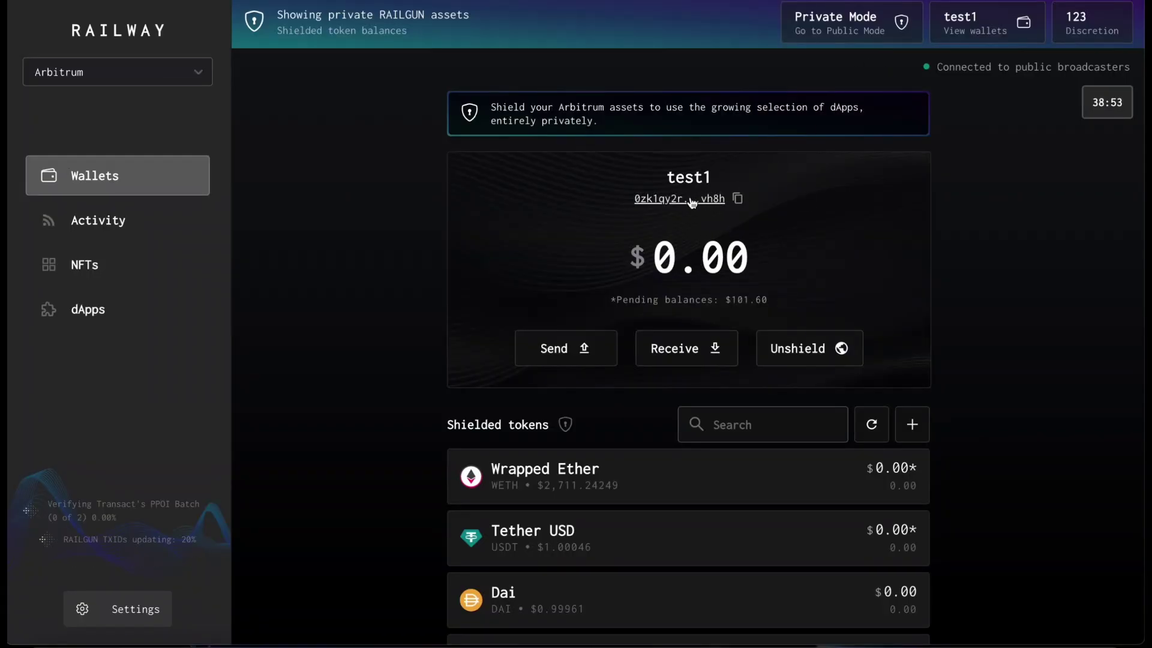
pyautogui.click(728, 202)
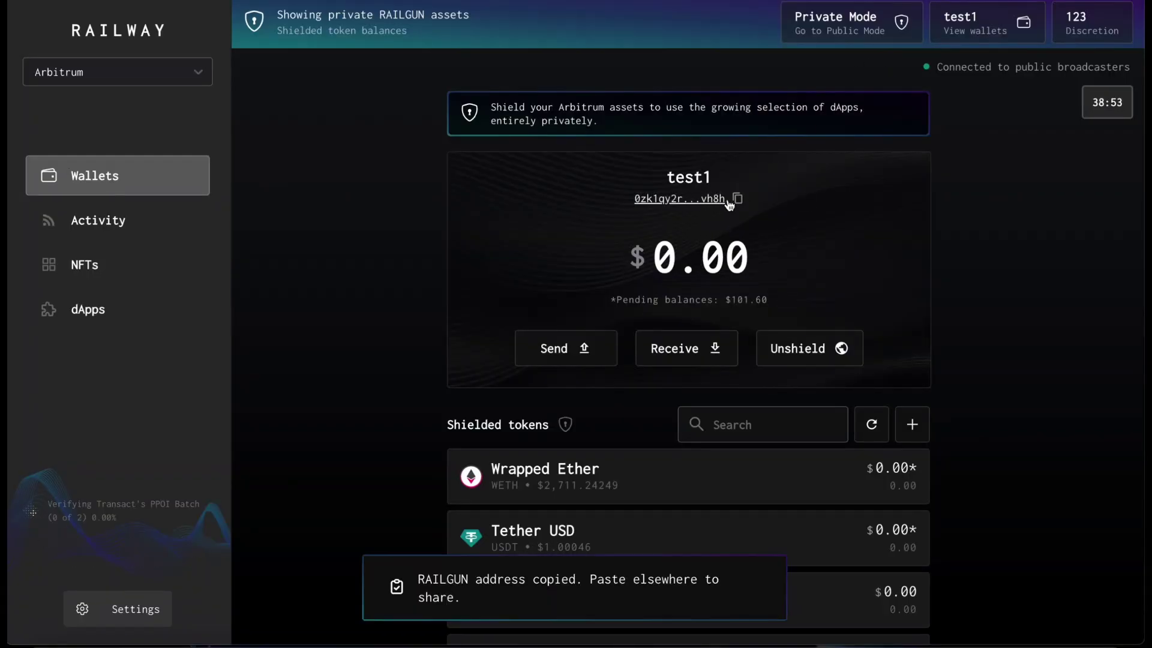
pyautogui.click(996, 33)
pyautogui.click(545, 315)
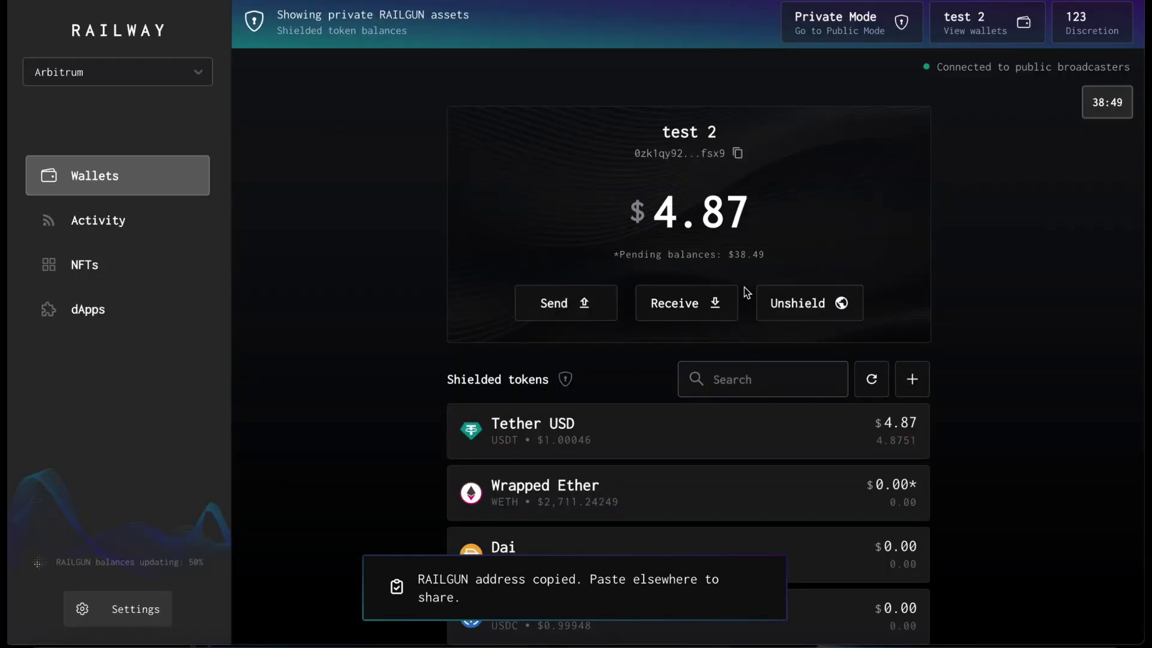
# - Start a private send from test 2 to saved wallet test1 and confirm 4.8 USDT
pyautogui.click(579, 305)
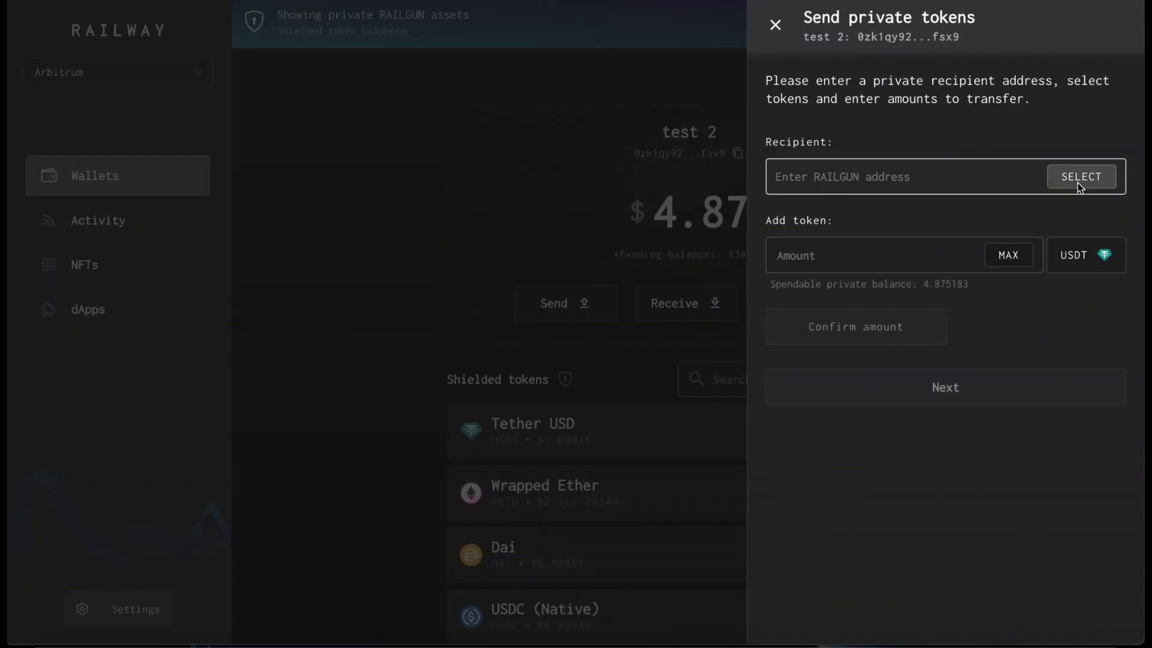
pyautogui.click(1068, 182)
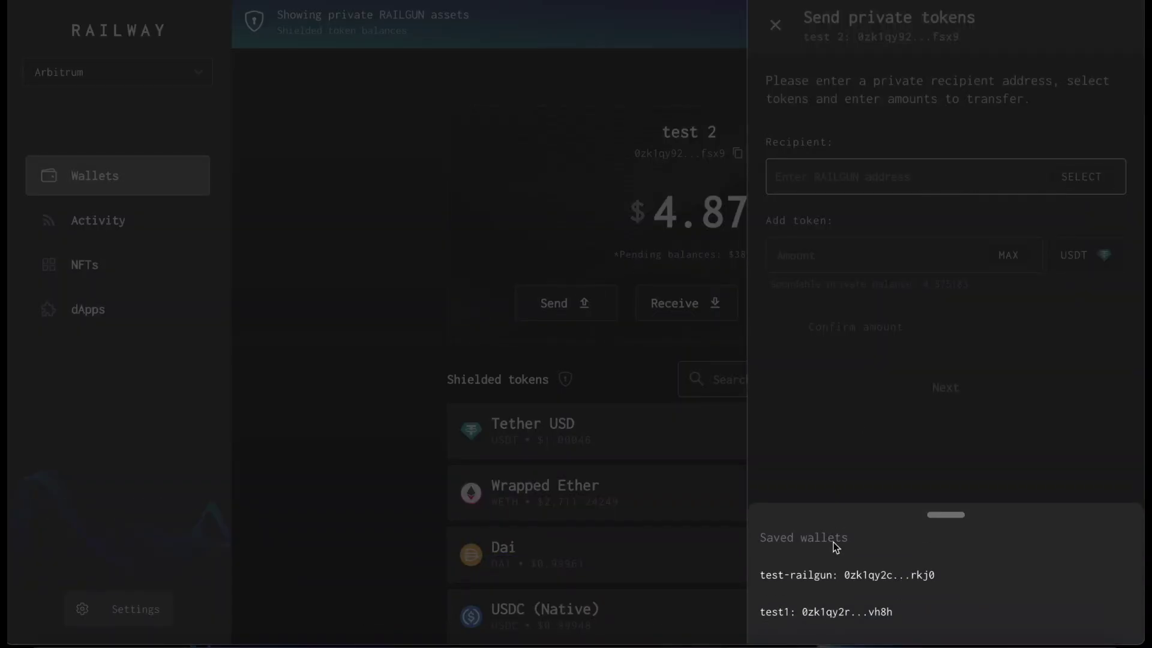
pyautogui.click(857, 177)
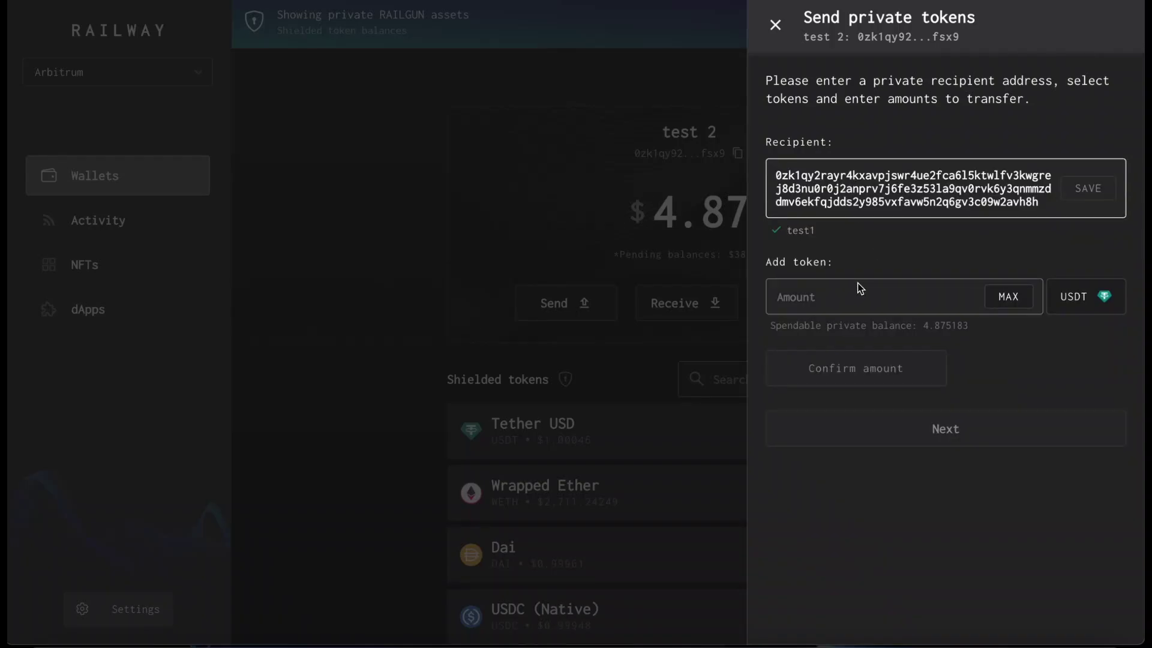
pyautogui.click(1008, 298)
pyautogui.click(1105, 304)
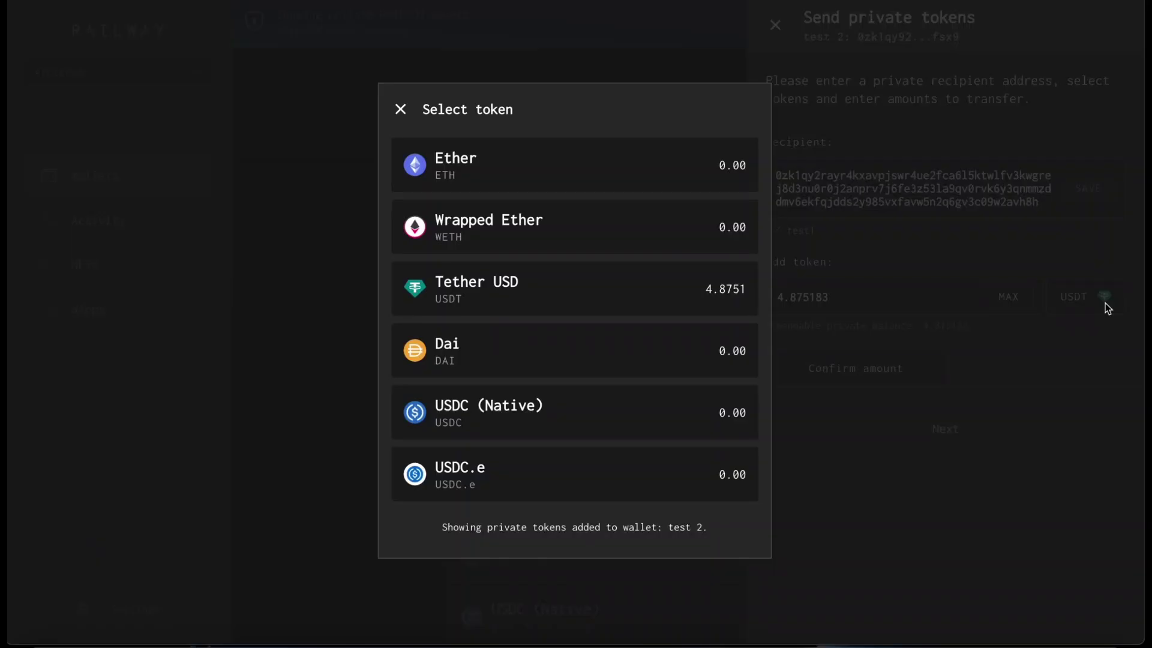
pyautogui.click(864, 290)
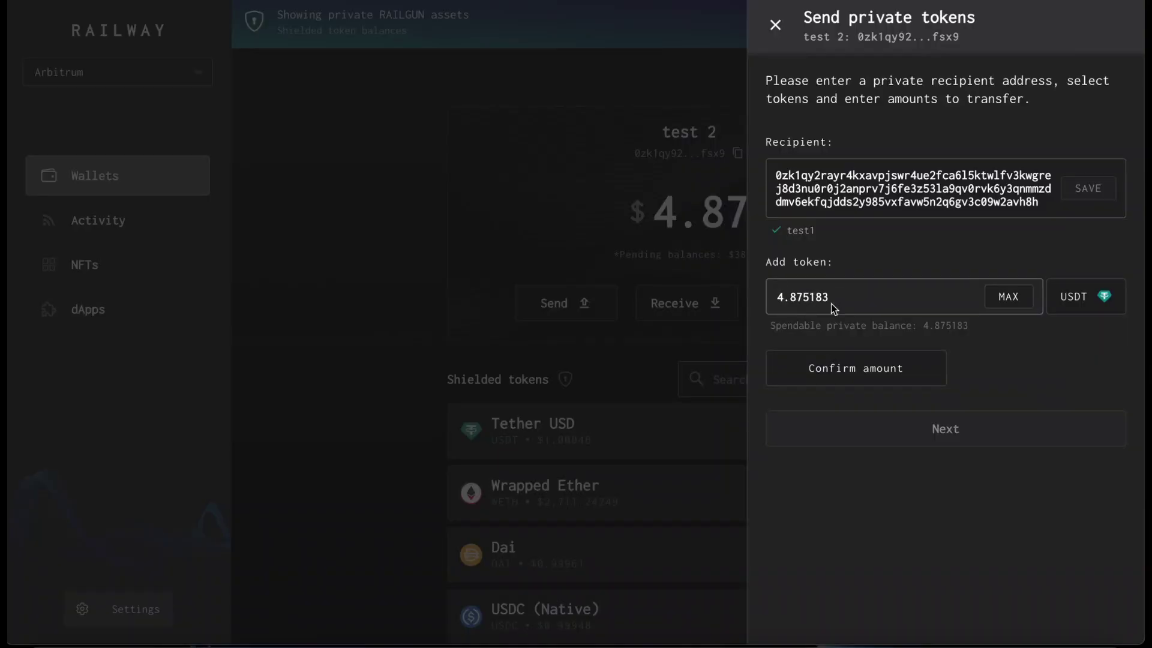
pyautogui.moveTo(830, 300); pyautogui.dragTo(803, 298)
pyautogui.press('BackSpace')
pyautogui.press('BackSpace')
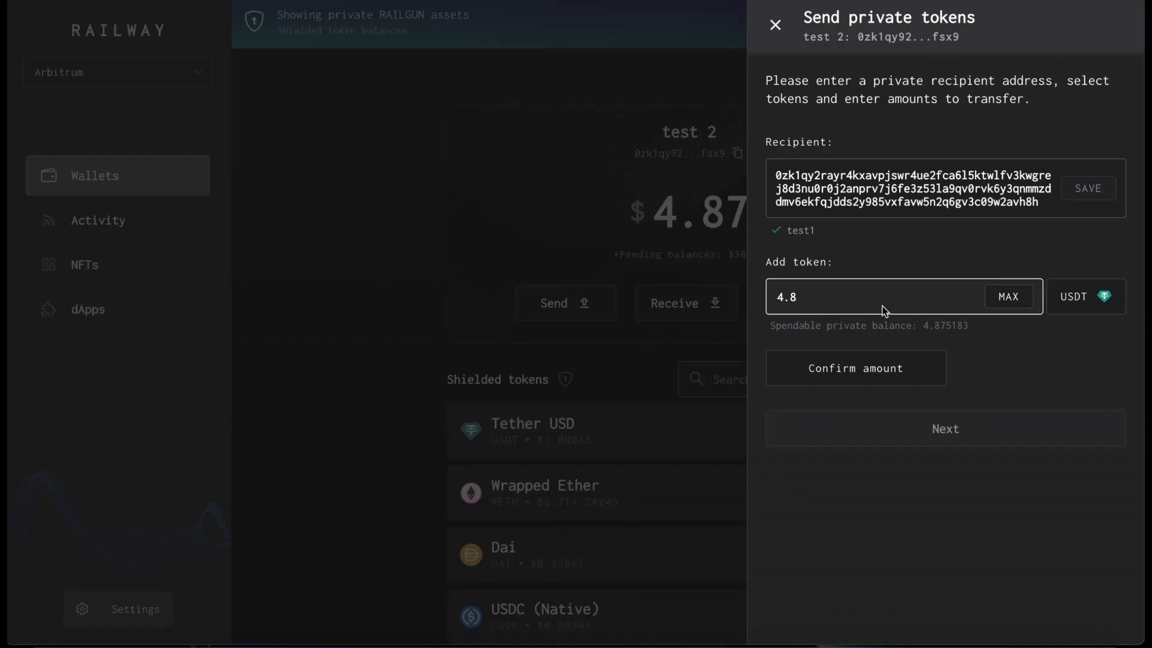
pyautogui.click(887, 367)
# - Enter the password and choose self broadcast with test1 as the signing wallet
pyautogui.click(956, 420)
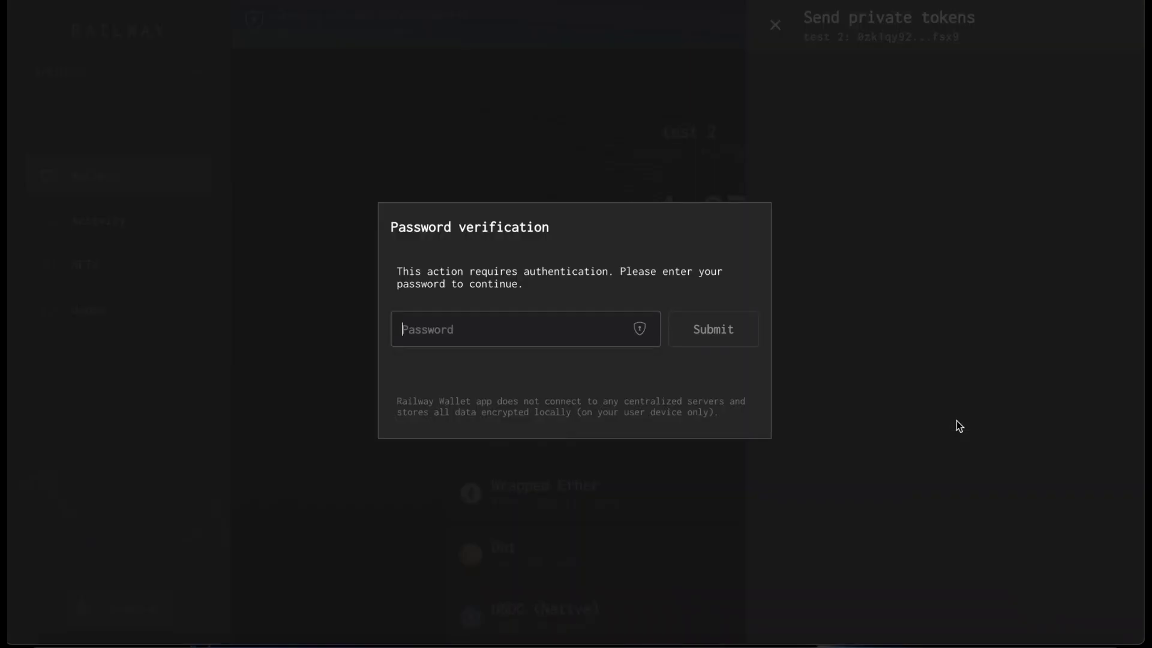
pyautogui.write('•••••')
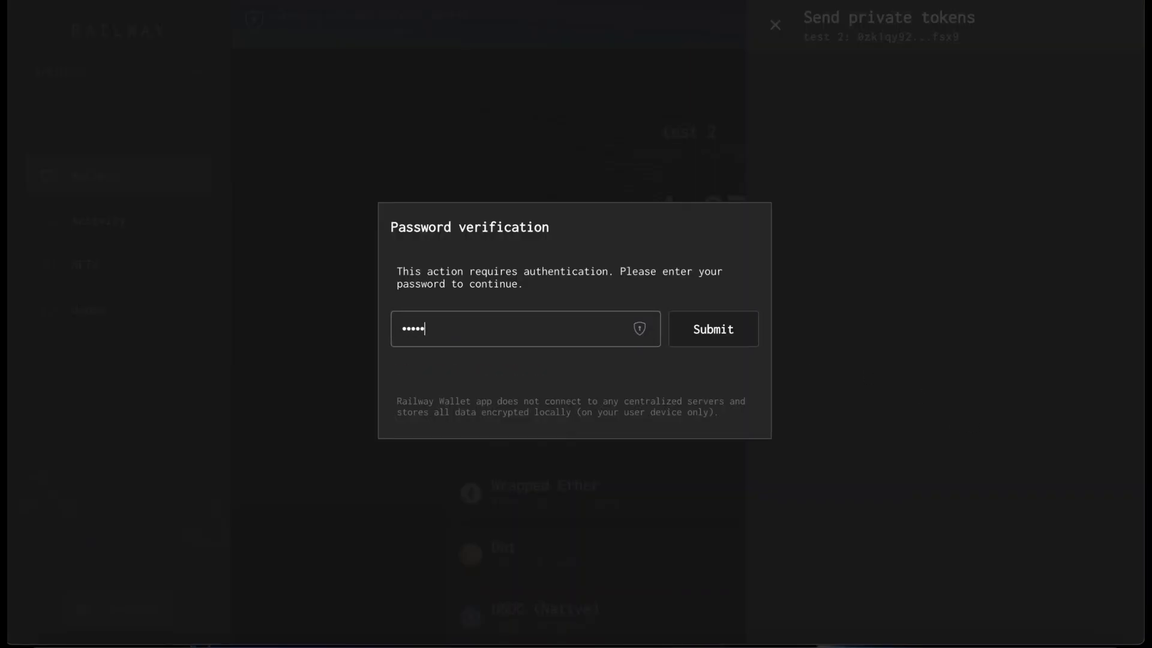
pyautogui.press('Return')
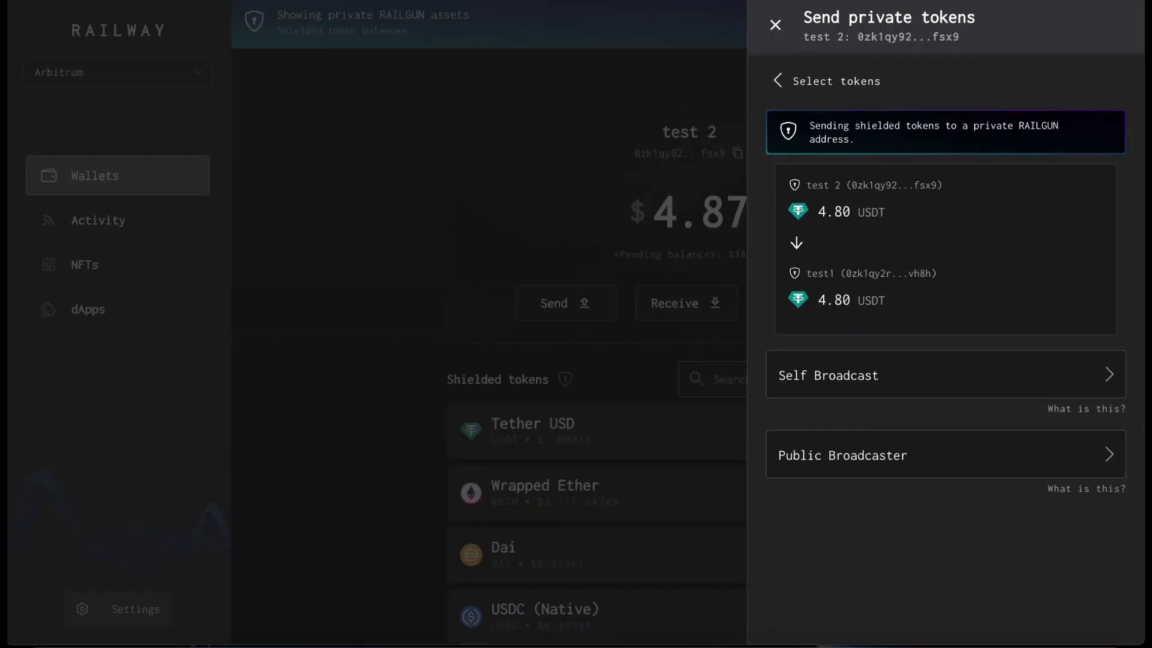
pyautogui.click(904, 370)
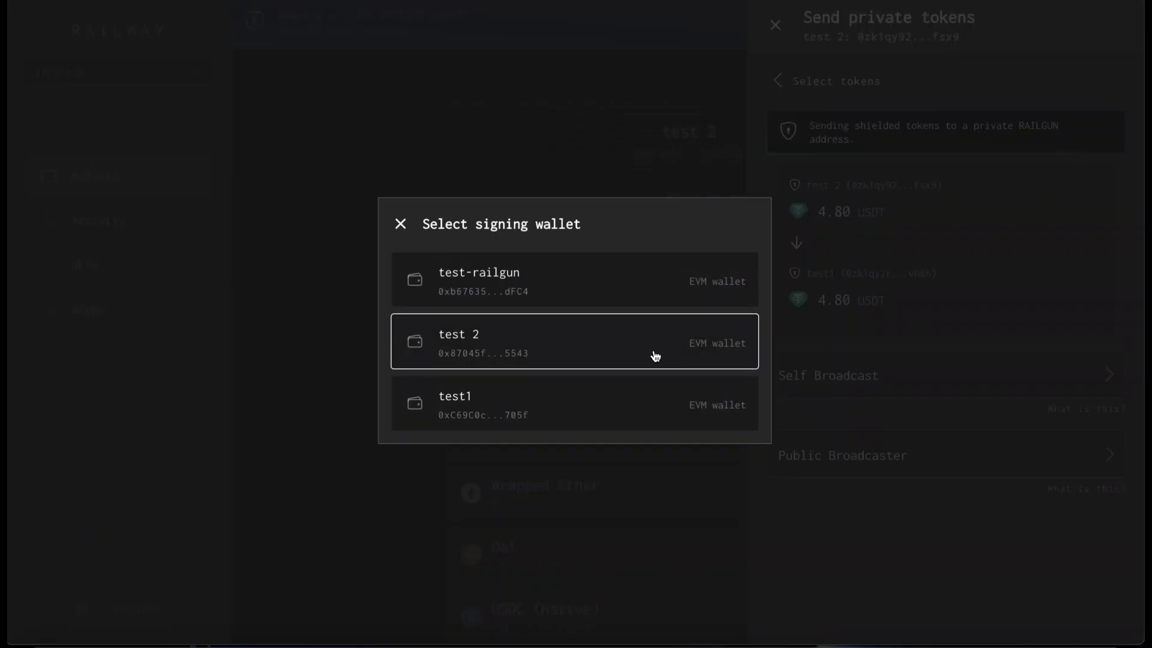
pyautogui.click(637, 402)
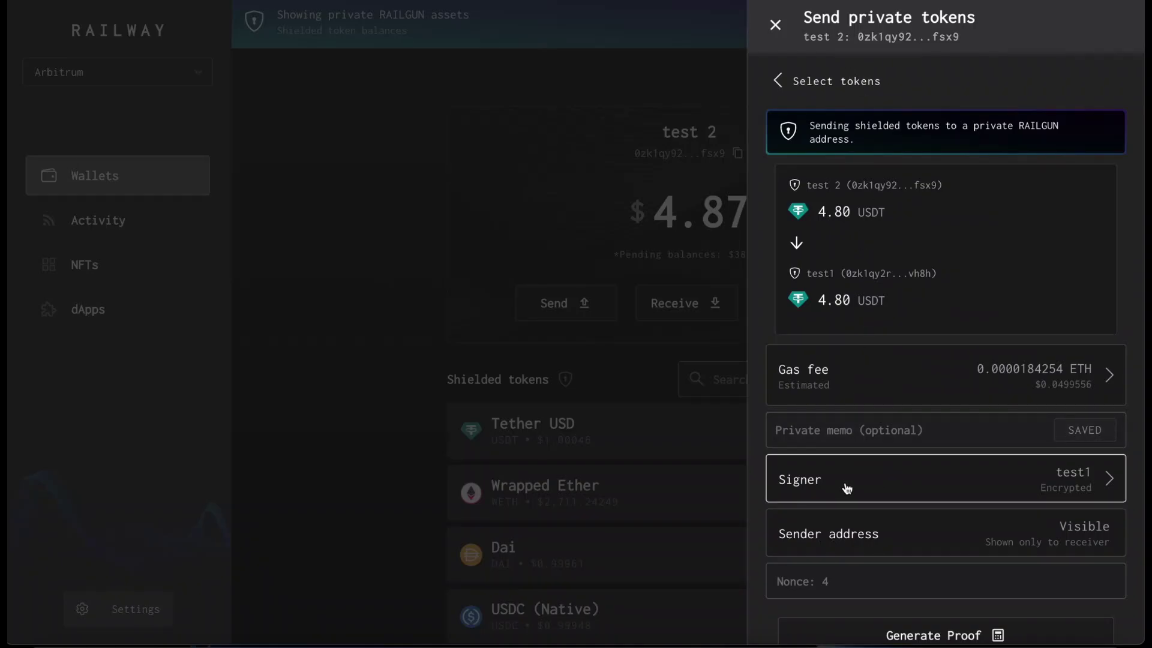
pyautogui.click(846, 490)
pyautogui.click(867, 375)
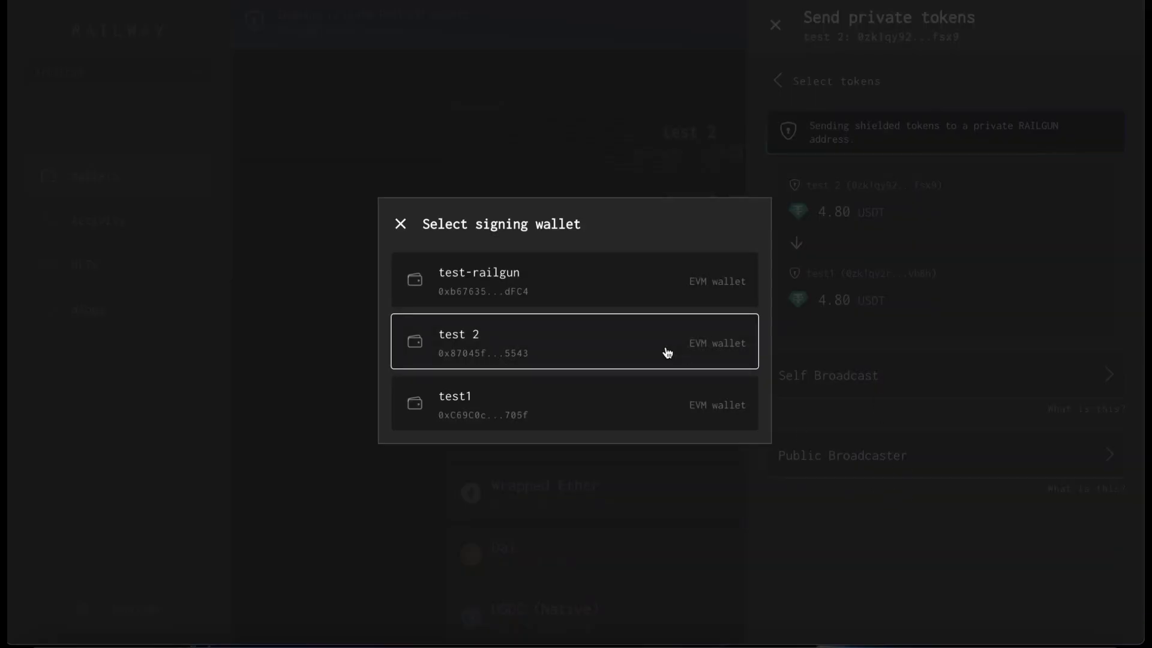
pyautogui.click(632, 398)
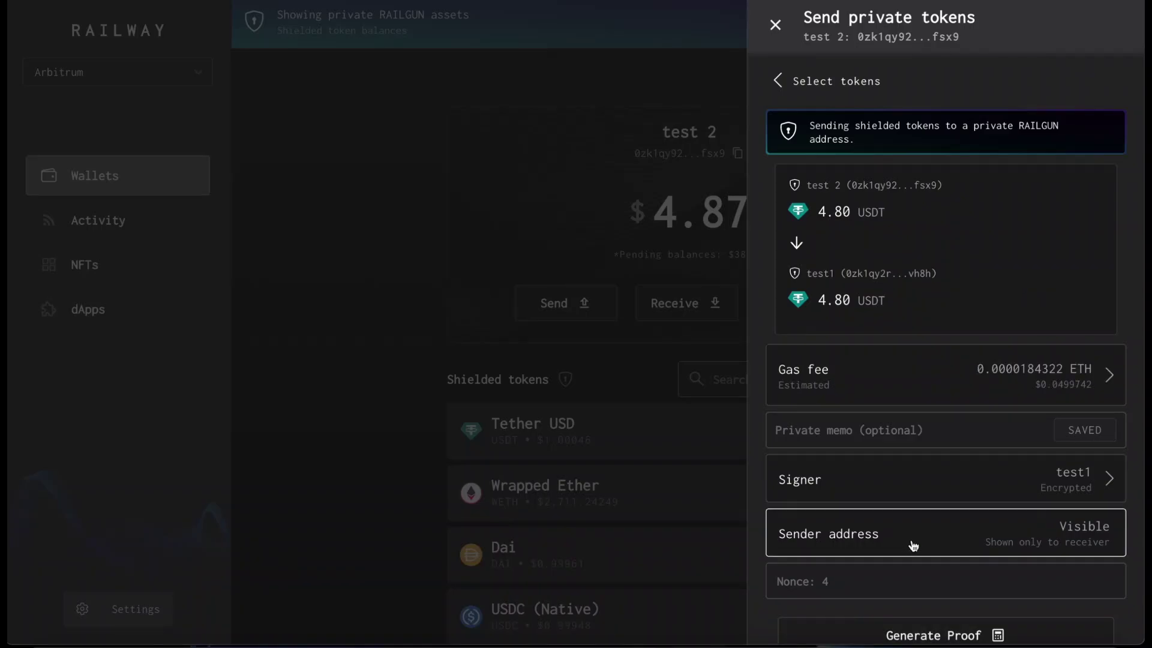
# - Set the sender address to Hidden and generate the proof for the 4.80 USDT transfer
pyautogui.click(991, 545)
pyautogui.scroll(-1, 978, 549)
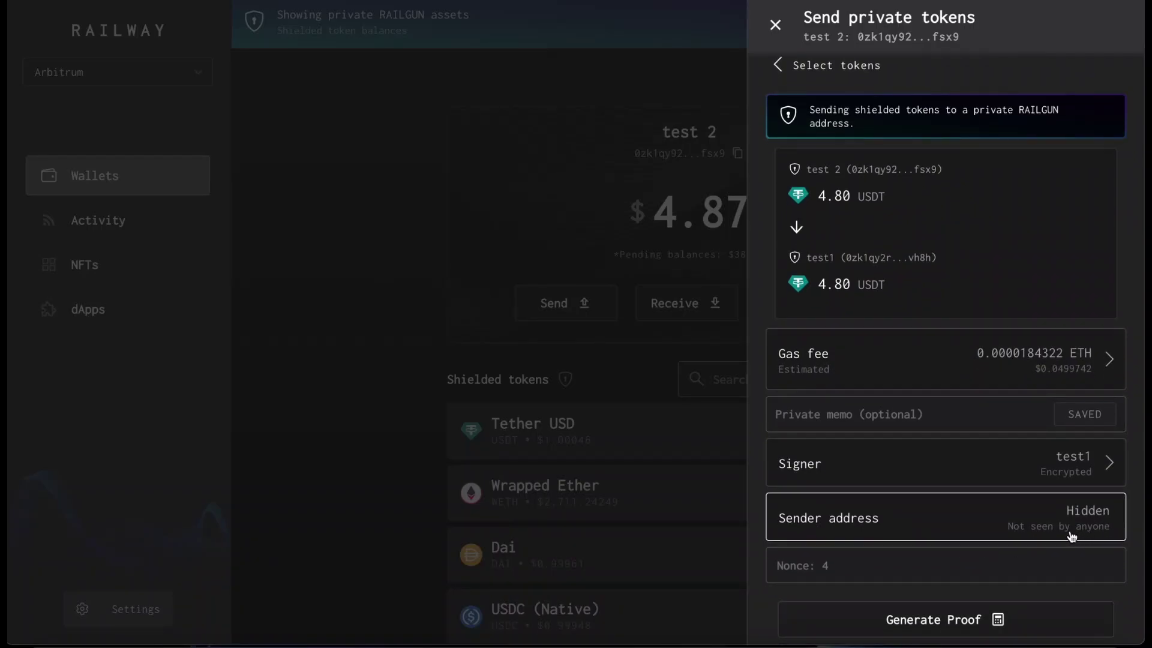
pyautogui.scroll(-2, 1071, 536)
pyautogui.click(981, 583)
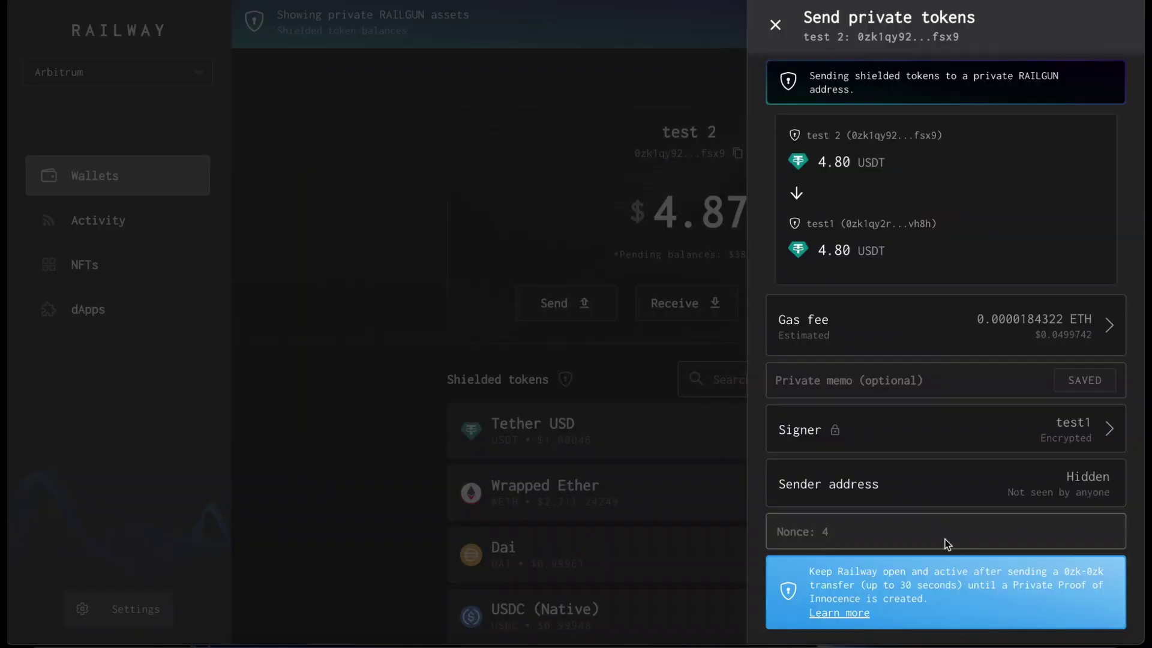
pyautogui.scroll(-1, 948, 552)
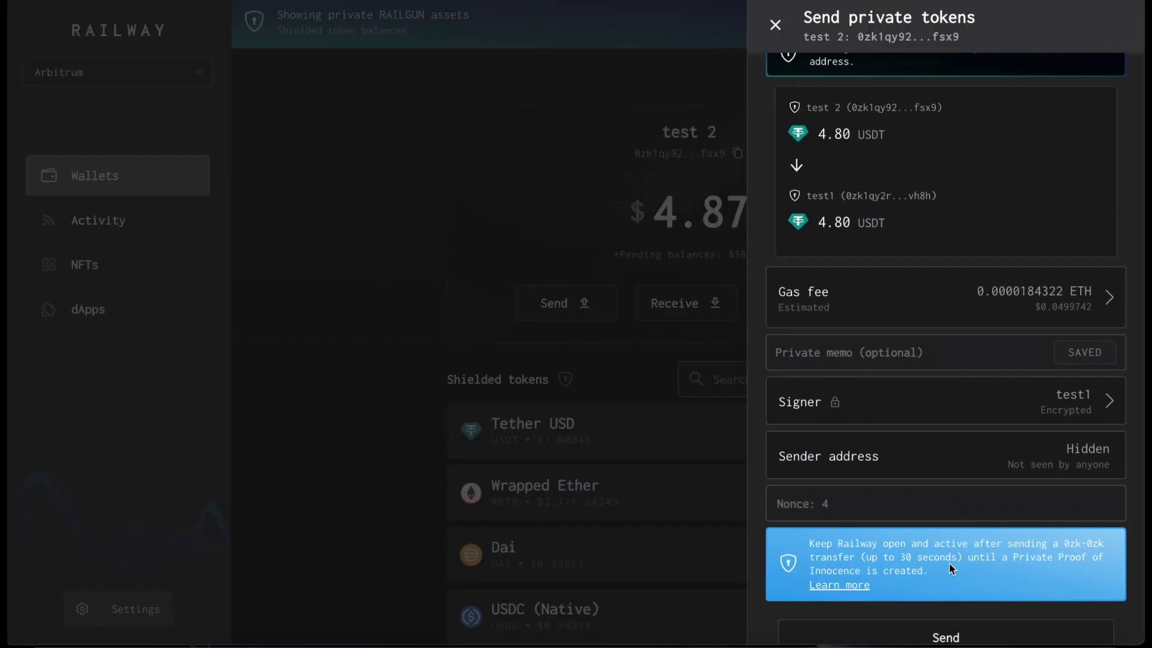
pyautogui.scroll(-2, 948, 566)
# - Send the 4.80 USDT transfer to test1 and find it as Private POI pending in Activity
pyautogui.click(919, 582)
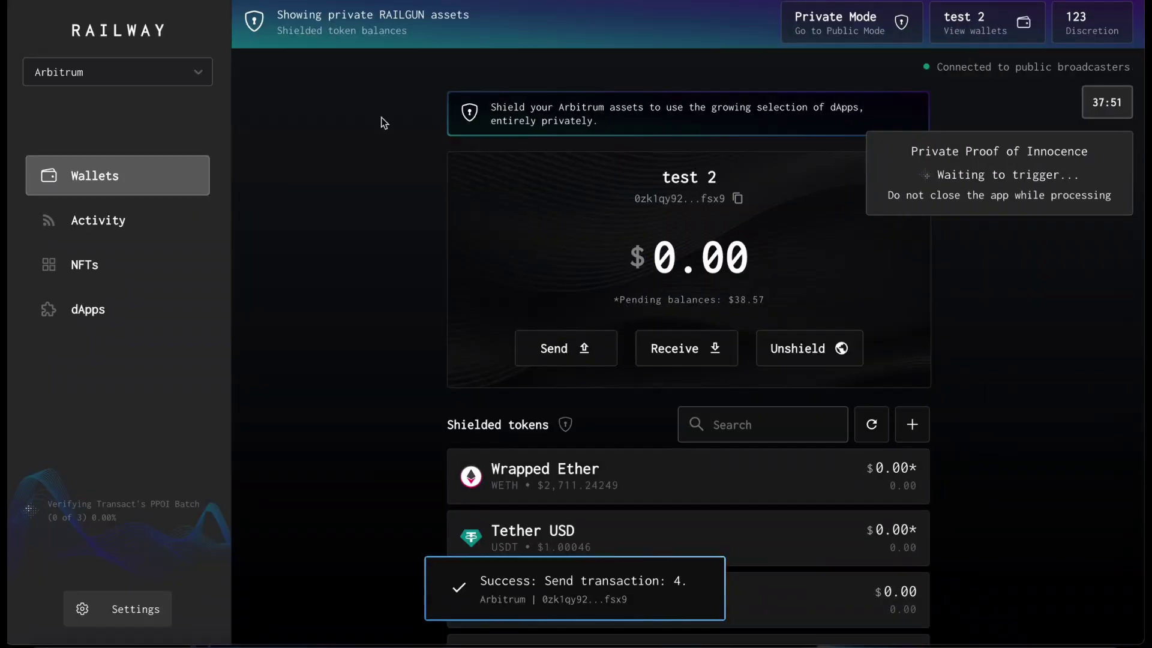
pyautogui.click(157, 220)
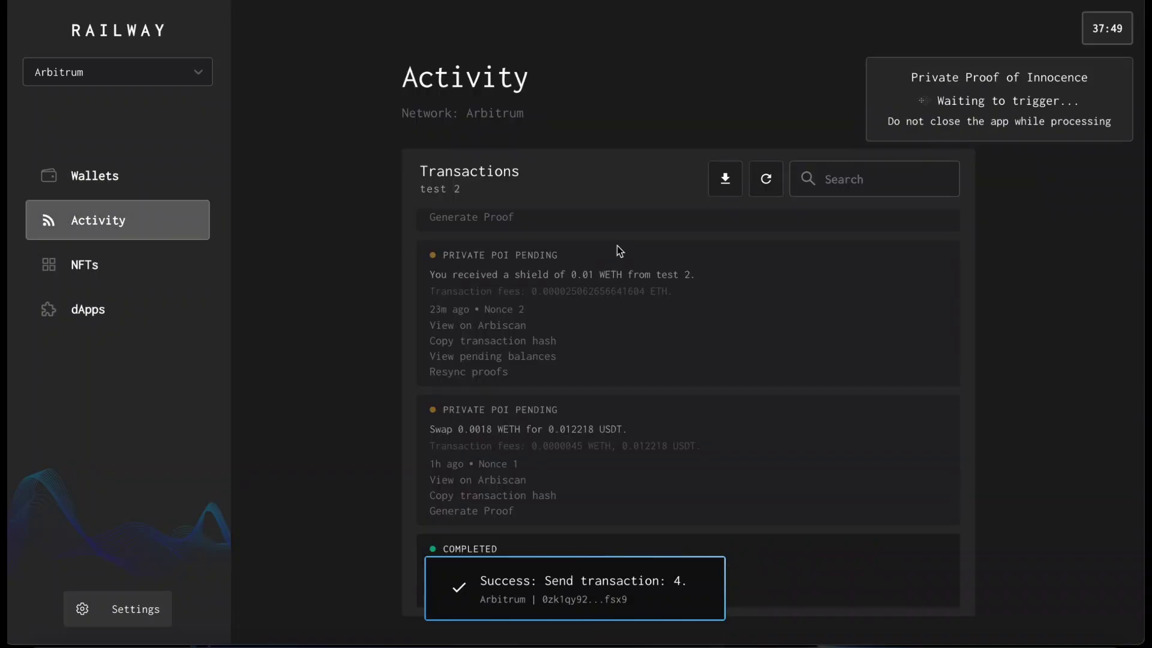
pyautogui.scroll(2, 560, 342)
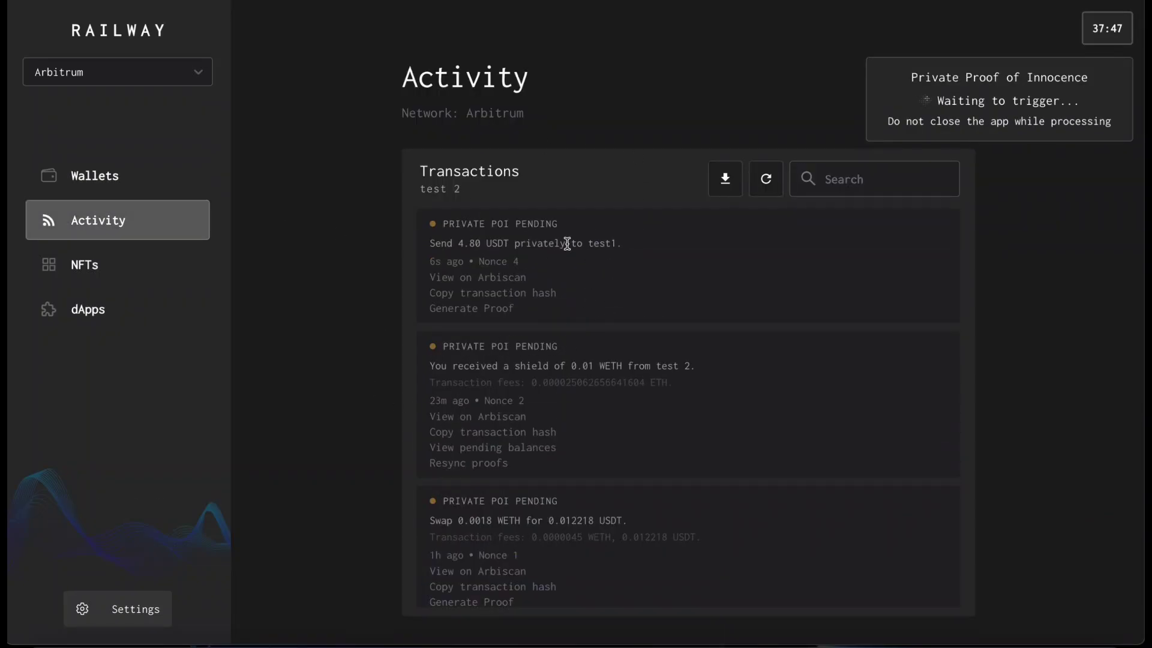